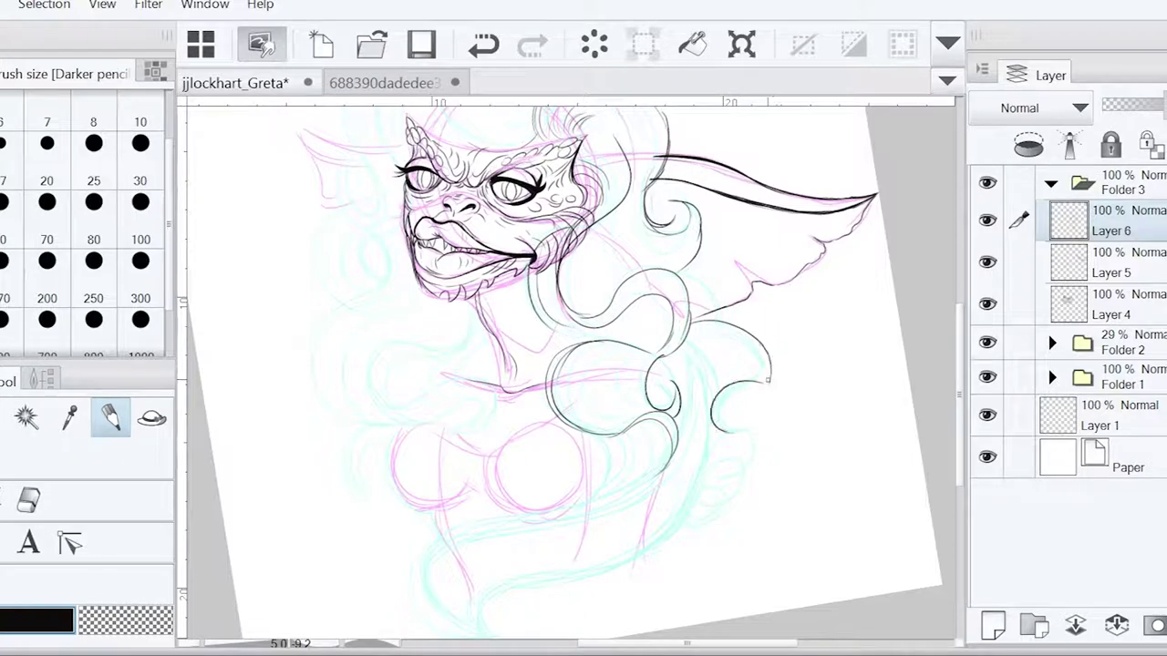
Draw the wavy outline of the hair lock hanging below the large ear fin, following the cyan sketch
{"action": "left_click_drag", "start_coordinate": [690, 315], "coordinate": [723, 435]}
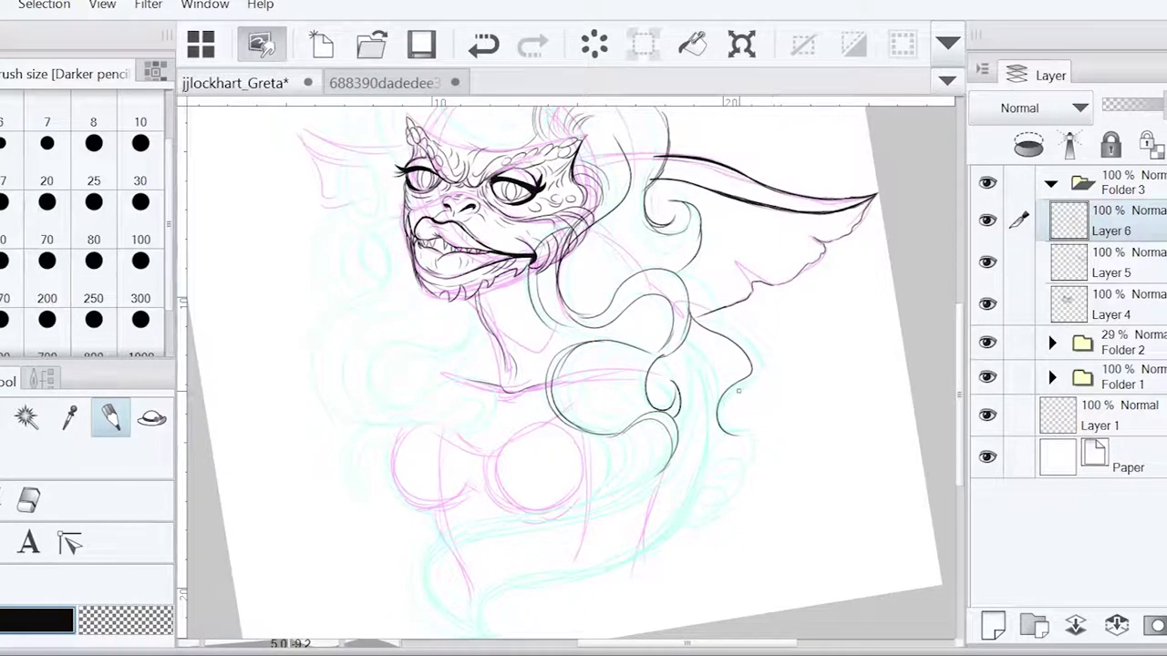
{"action": "key", "text": "ctrl+z"}
{"action": "left_click_drag", "start_coordinate": [709, 446], "coordinate": [749, 462]}
{"action": "key", "text": "ctrl+z"}
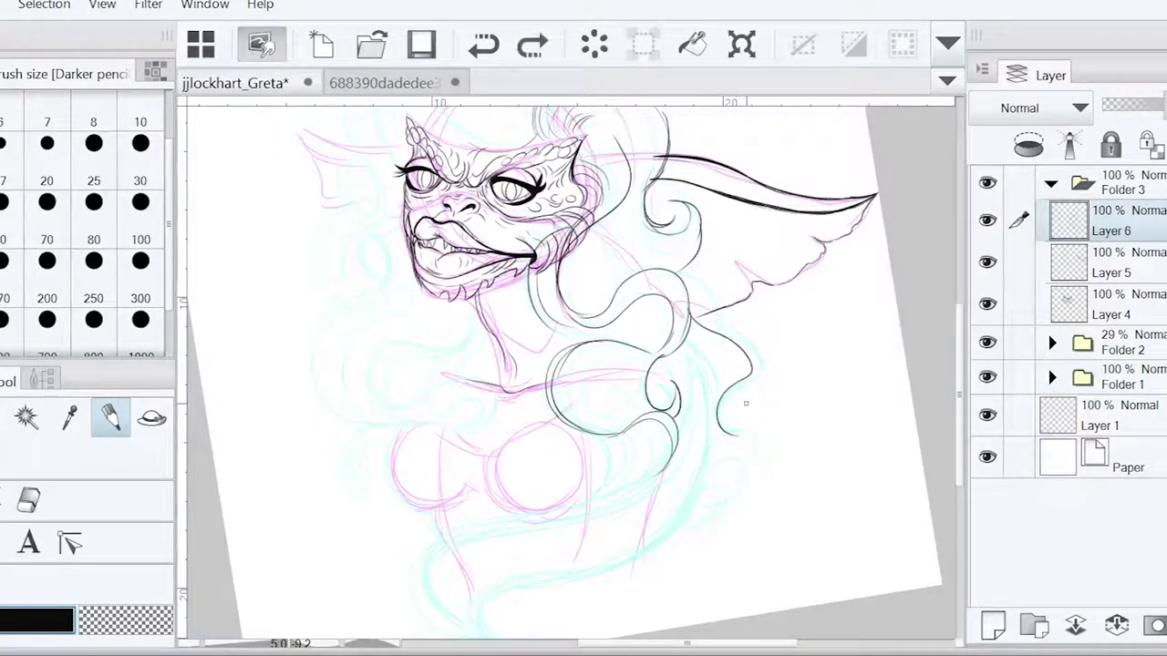
Draw the inner wave and the small overlapping scalloped curls running down the lower end of that hair lock
{"action": "key", "text": "ctrl+z"}
{"action": "mouse_move", "coordinate": [745, 355]}
{"action": "left_mouse_down"}
{"action": "mouse_move", "coordinate": [735, 440]}
{"action": "mouse_move", "coordinate": [746, 441]}
{"action": "mouse_move", "coordinate": [709, 483]}
{"action": "left_mouse_up"}
{"action": "key", "text": "ctrl+z"}
{"action": "key", "text": "e"}
{"action": "key", "text": "p"}
{"action": "key", "text": "ctrl+z"}
{"action": "left_click_drag", "start_coordinate": [711, 435], "coordinate": [707, 479]}
{"action": "key", "text": "e"}
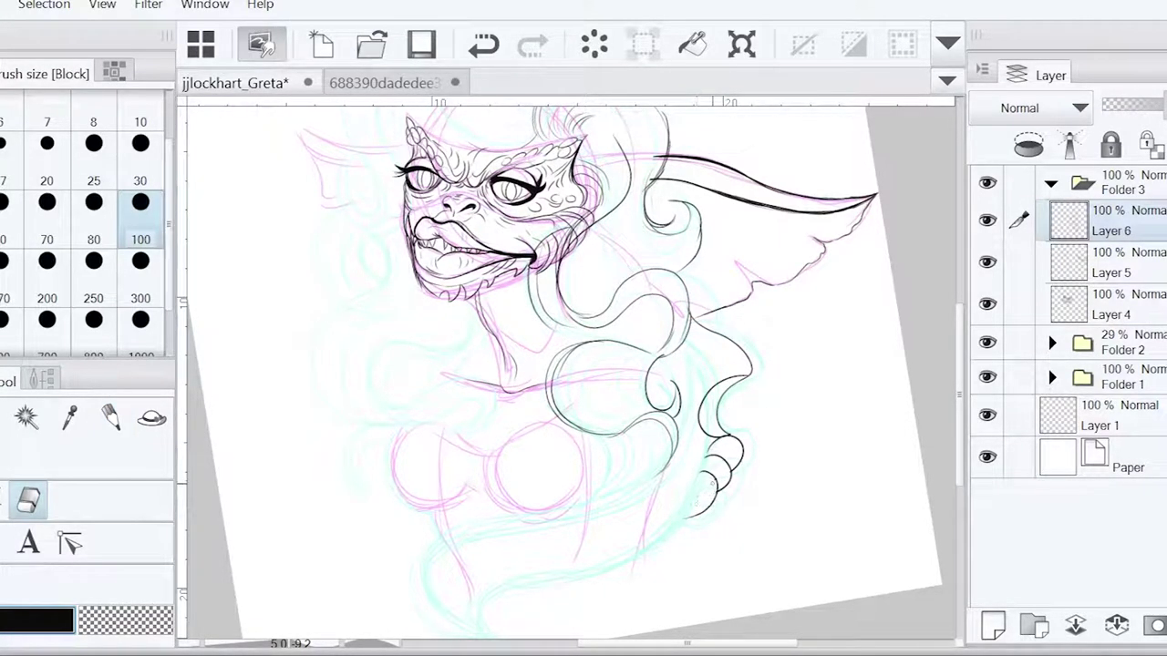
Draw crescent-shaped inner strands inside the hair lock above the small scalloped curls
{"action": "key", "text": "p"}
{"action": "scroll", "coordinate": [721, 446], "scroll_direction": "up", "scroll_amount": 1}
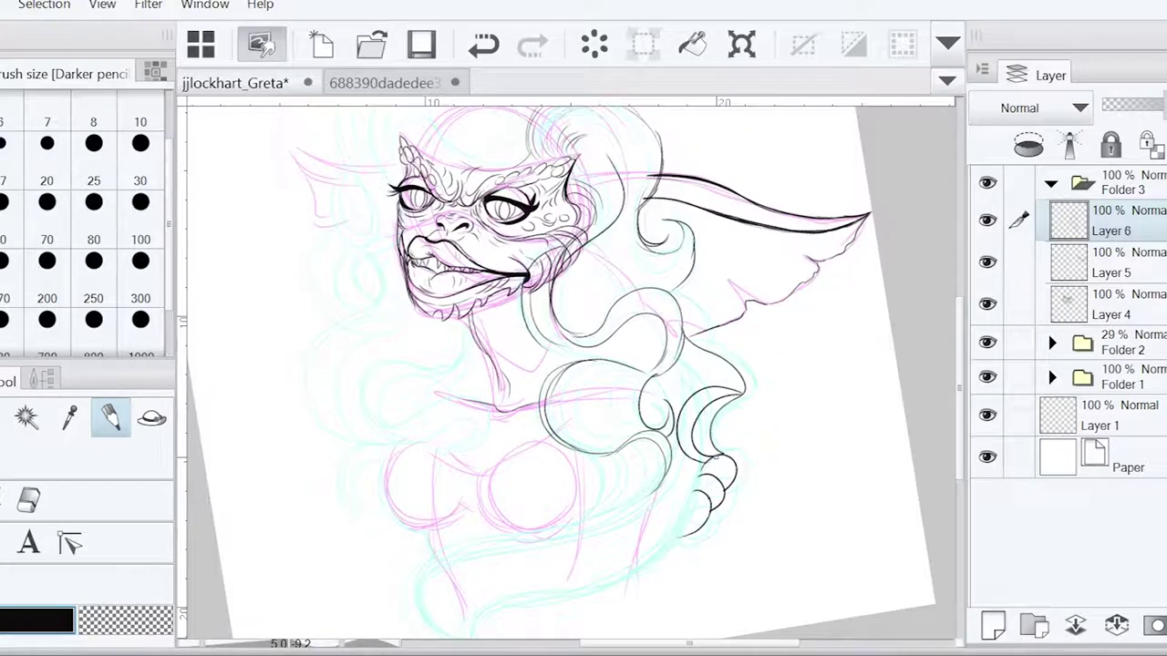
{"action": "left_click_drag", "start_coordinate": [682, 471], "coordinate": [712, 554]}
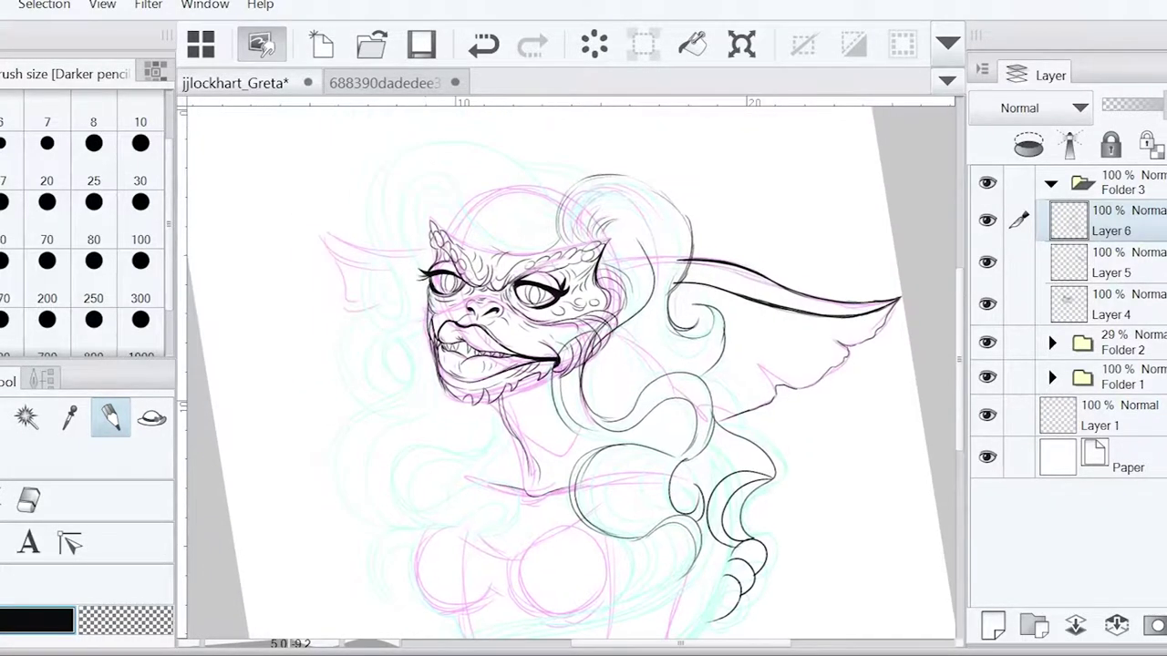
Draw the large front curl sweeping over the forehead, with a second nested loop inside it
{"action": "left_click_drag", "start_coordinate": [558, 191], "coordinate": [394, 244]}
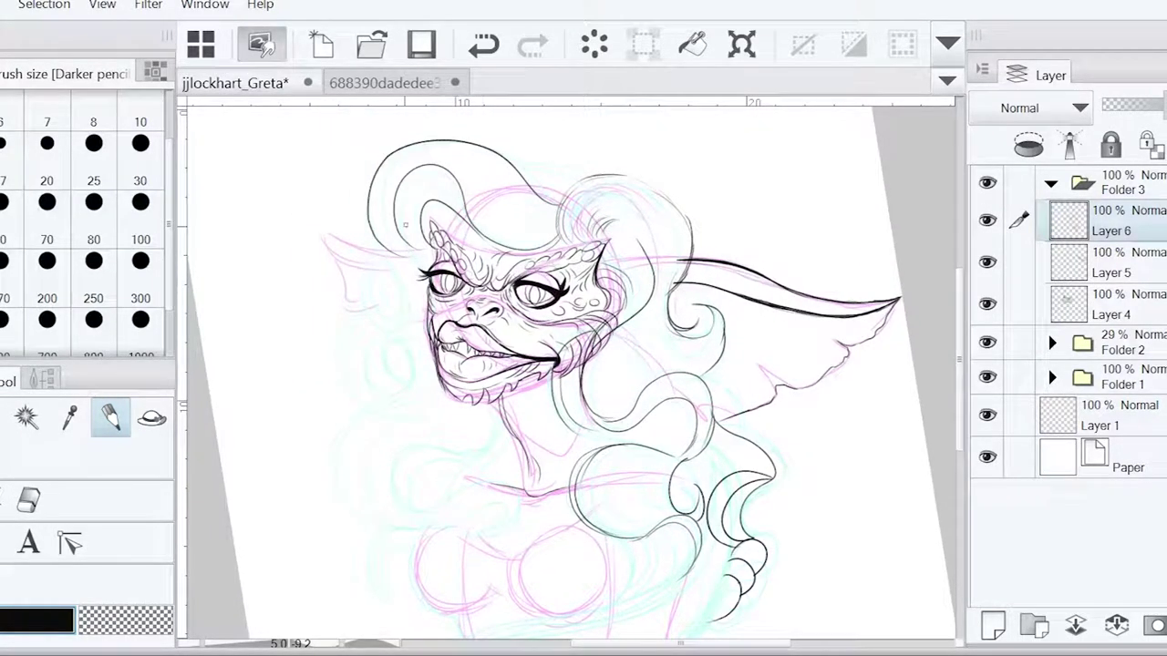
{"action": "key", "text": "e"}
{"action": "key", "text": "p"}
Draw the long flowing hair waves down the far side of the face, ending in a curl over the chest
{"action": "mouse_move", "coordinate": [410, 339]}
{"action": "left_mouse_down"}
{"action": "mouse_move", "coordinate": [379, 529]}
{"action": "mouse_move", "coordinate": [411, 527]}
{"action": "left_mouse_up"}
{"action": "mouse_move", "coordinate": [391, 469]}
{"action": "left_mouse_down"}
{"action": "mouse_move", "coordinate": [500, 411]}
{"action": "mouse_move", "coordinate": [527, 415]}
{"action": "left_mouse_up"}
{"action": "key", "text": "ctrl+z"}
{"action": "left_click_drag", "start_coordinate": [527, 498], "coordinate": [485, 536]}
{"action": "key", "text": "ctrl+z"}
{"action": "left_click_drag", "start_coordinate": [412, 348], "coordinate": [443, 527]}
{"action": "left_click_drag", "start_coordinate": [390, 474], "coordinate": [516, 511]}
{"action": "key", "text": "ctrl+z"}
{"action": "key", "text": "ctrl+z"}
{"action": "left_click_drag", "start_coordinate": [390, 471], "coordinate": [499, 536]}
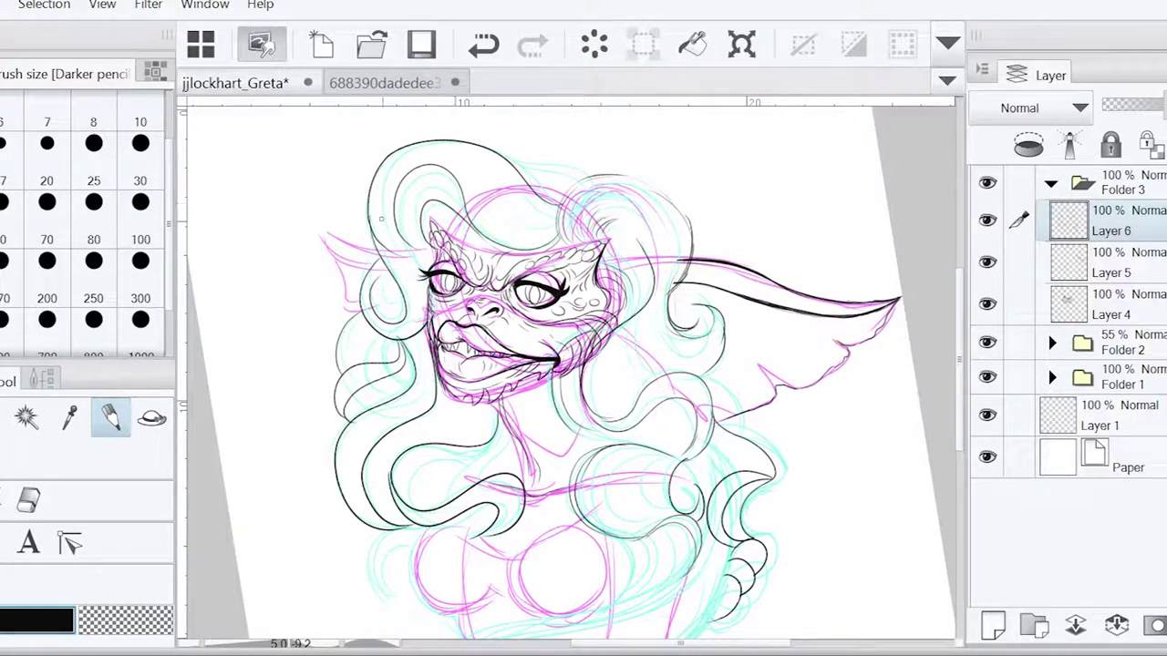
Draw the hair contour behind the front curl and the small hooked curl beside the far breast
{"action": "left_click_drag", "start_coordinate": [432, 259], "coordinate": [392, 270]}
{"action": "key", "text": "ctrl+z"}
{"action": "key", "text": "e"}
{"action": "key", "text": "p"}
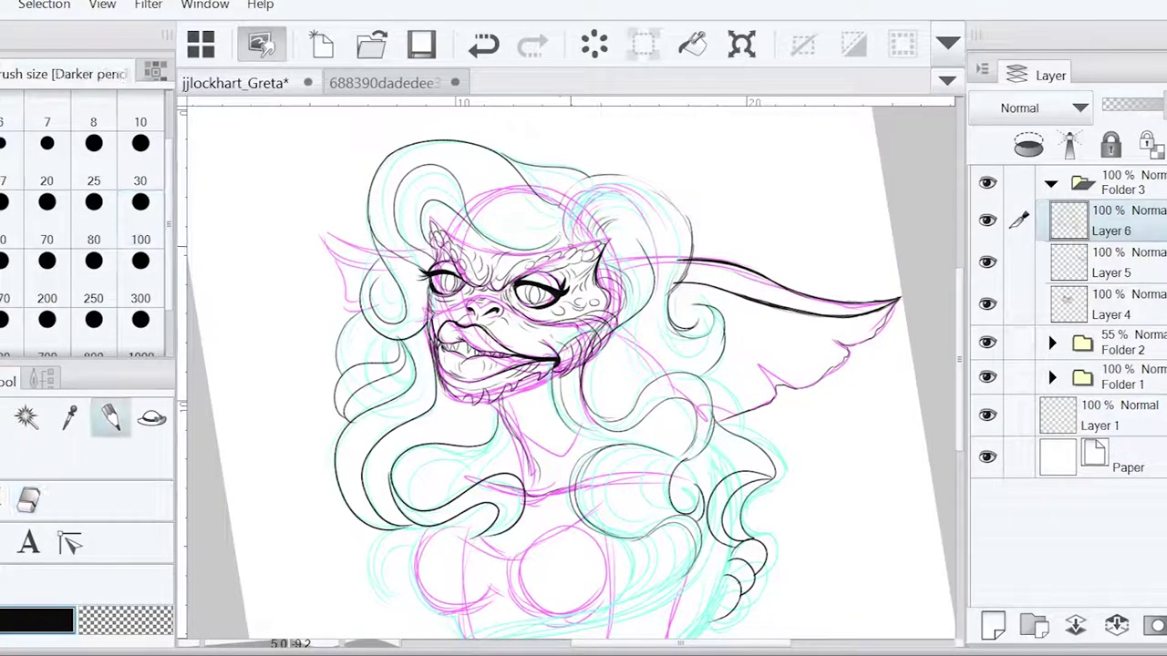
{"action": "scroll", "coordinate": [828, 495], "scroll_direction": "down", "scroll_amount": 2}
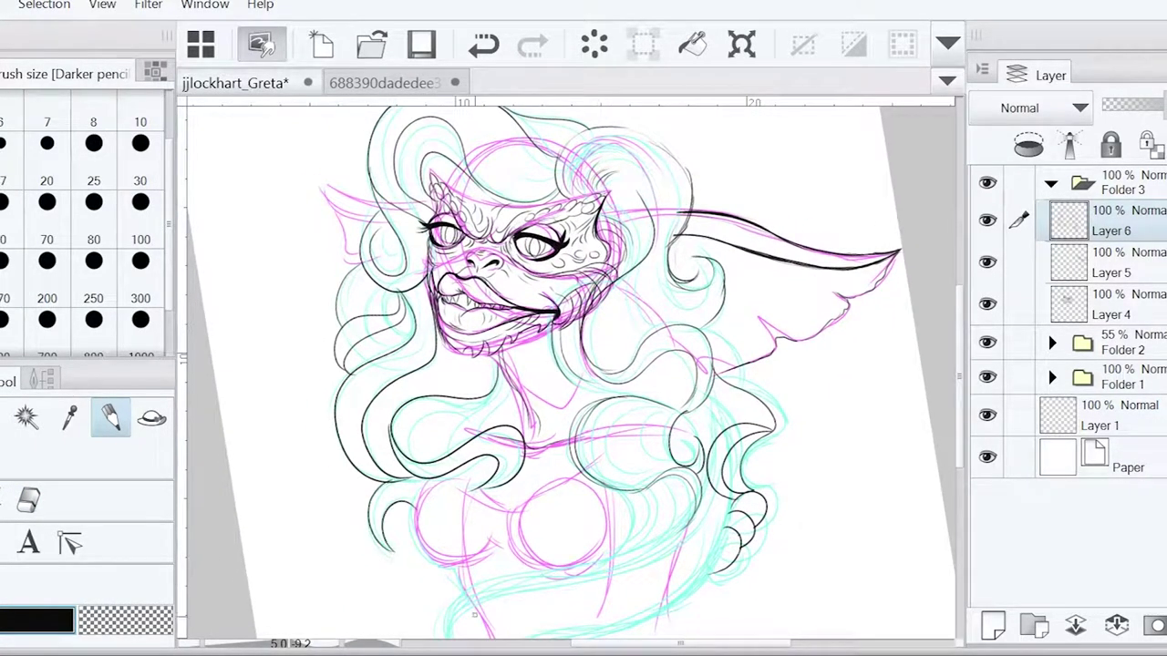
Add a new layer on top and ink the small far ear on Layer 5
{"action": "left_click", "coordinate": [992, 625]}
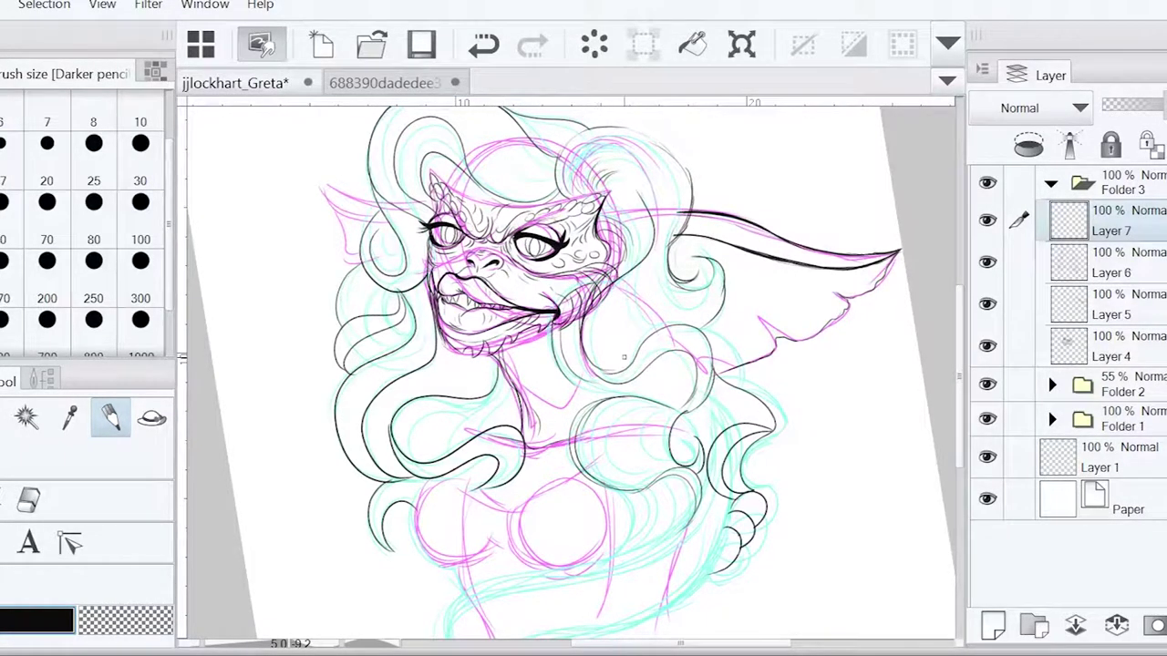
{"action": "scroll", "coordinate": [565, 365], "scroll_direction": "up", "scroll_amount": 1}
{"action": "left_click", "coordinate": [1112, 305]}
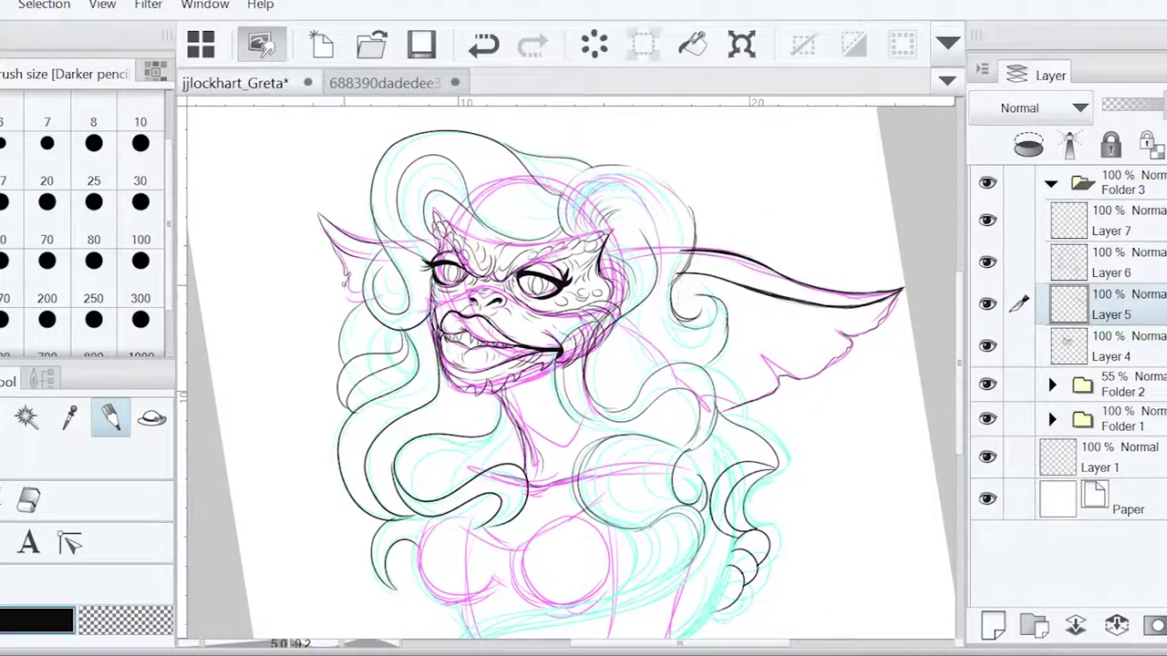
Draw the bust contours and the long sweeping lock that curls across the lower torso
{"action": "scroll", "coordinate": [565, 365], "scroll_direction": "down", "scroll_amount": 3}
{"action": "key", "text": "e"}
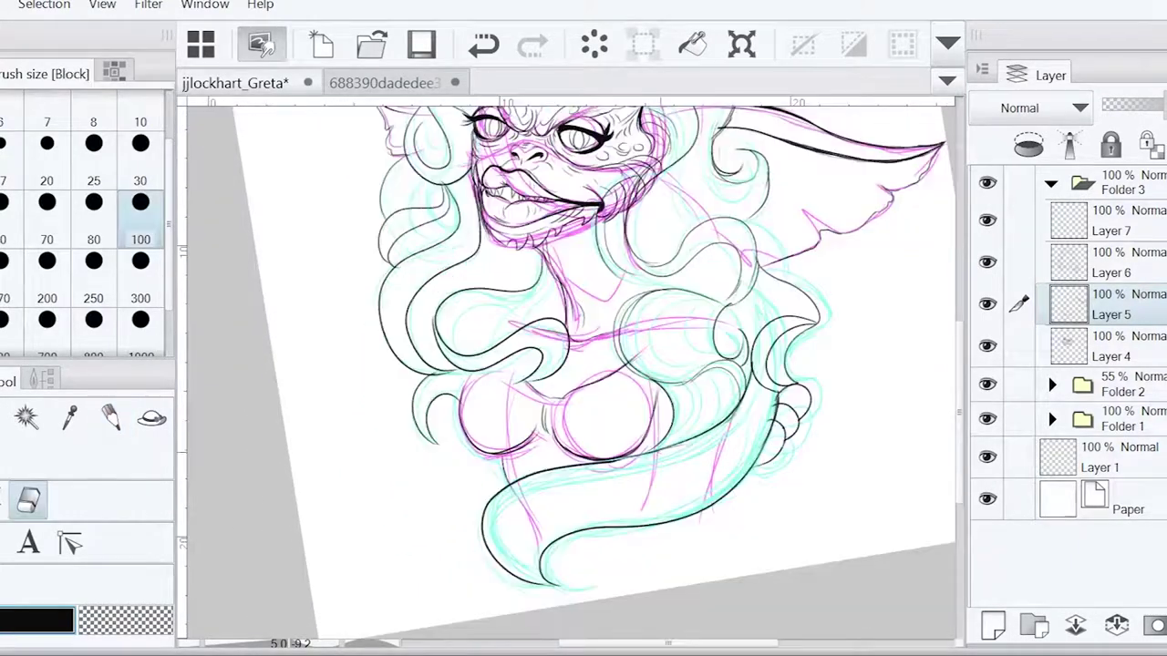
{"action": "scroll", "coordinate": [565, 364], "scroll_direction": "down", "scroll_amount": 3}
{"action": "left_click", "coordinate": [988, 384]}
{"action": "left_click", "coordinate": [987, 345]}
{"action": "key", "text": "ctrl+z"}
{"action": "key", "text": "ctrl+z"}
Add a new layer and thicken the face, jaw spike and neck contours with the pencil at size 200
{"action": "key", "text": "ctrl+shift+n"}
{"action": "scroll", "coordinate": [570, 371], "scroll_direction": "up", "scroll_amount": 2}
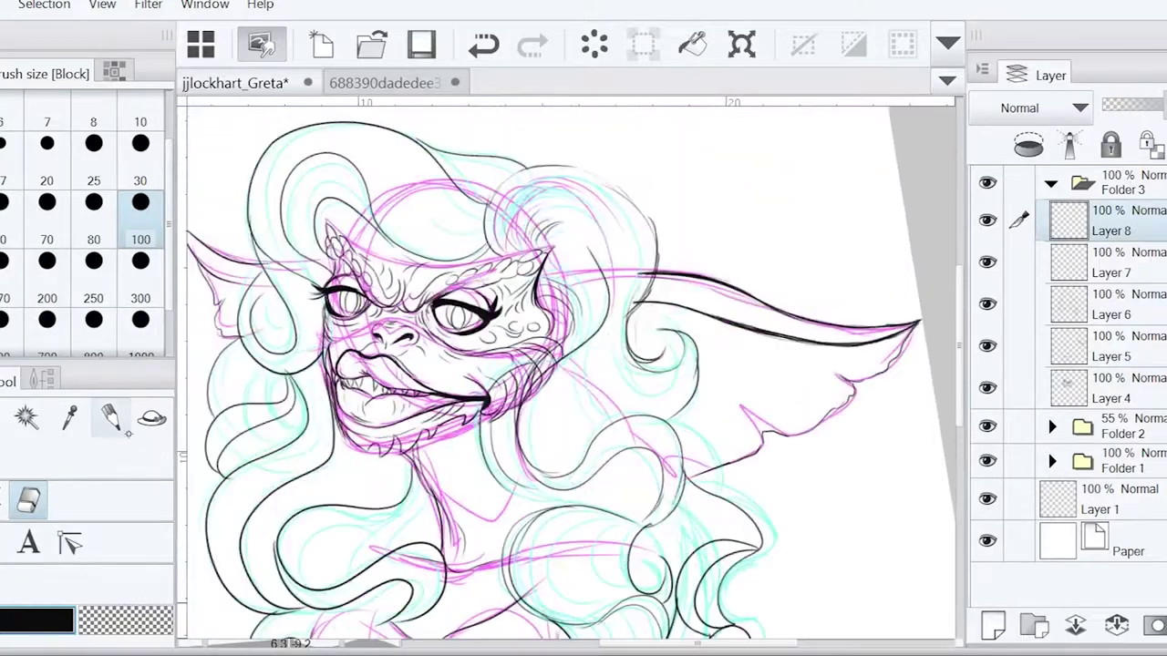
{"action": "key", "text": "p"}
{"action": "scroll", "coordinate": [571, 373], "scroll_direction": "up", "scroll_amount": 3}
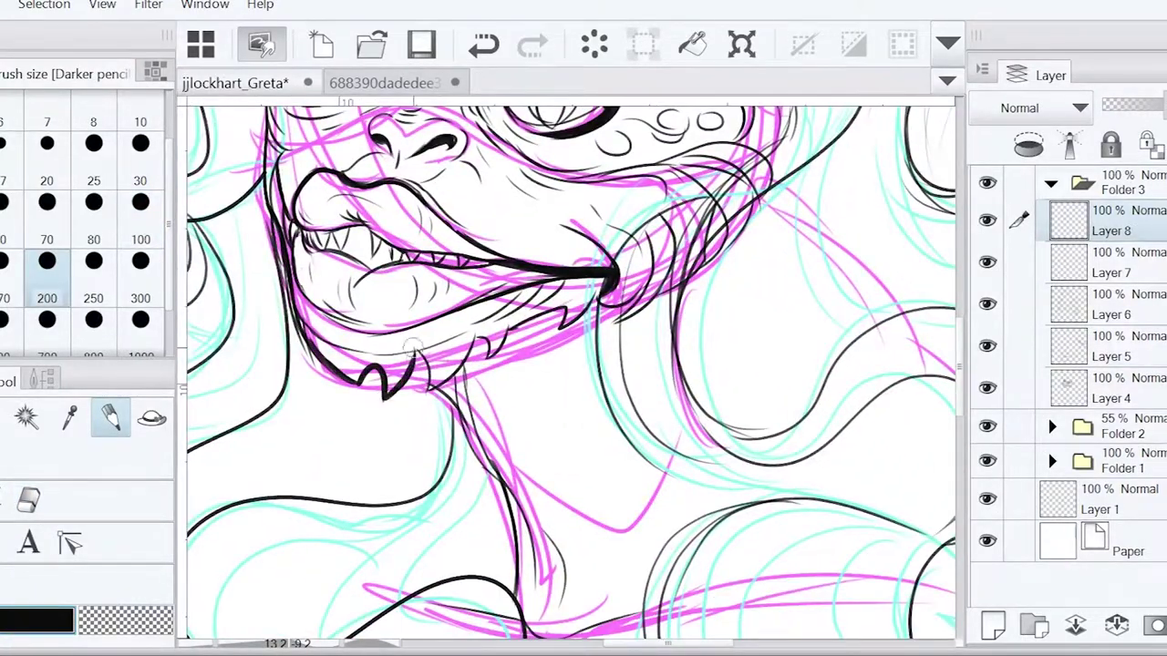
{"action": "left_click_drag", "start_coordinate": [446, 403], "coordinate": [438, 73]}
{"action": "mouse_move", "coordinate": [383, 183]}
{"action": "left_mouse_down"}
{"action": "mouse_move", "coordinate": [428, 392]}
{"action": "mouse_move", "coordinate": [448, 308]}
{"action": "left_mouse_up"}
{"action": "left_click_drag", "start_coordinate": [245, 285], "coordinate": [339, 580]}
{"action": "left_click_drag", "start_coordinate": [415, 445], "coordinate": [461, 440]}
{"action": "mouse_move", "coordinate": [461, 442]}
{"action": "left_mouse_down"}
{"action": "mouse_move", "coordinate": [596, 516]}
{"action": "mouse_move", "coordinate": [684, 497]}
{"action": "mouse_move", "coordinate": [743, 315]}
{"action": "left_mouse_up"}
{"action": "mouse_move", "coordinate": [425, 441]}
{"action": "left_mouse_down"}
{"action": "mouse_move", "coordinate": [330, 576]}
{"action": "mouse_move", "coordinate": [352, 596]}
{"action": "left_mouse_up"}
Thicken the side of the face, the bust edges and the hair strand beside the neck
{"action": "scroll", "coordinate": [572, 373], "scroll_direction": "down", "scroll_amount": 2}
{"action": "left_click_drag", "start_coordinate": [674, 629], "coordinate": [707, 460]}
{"action": "key", "text": "ctrl+0"}
{"action": "left_click_drag", "start_coordinate": [388, 261], "coordinate": [398, 376]}
{"action": "mouse_move", "coordinate": [543, 356]}
{"action": "left_mouse_down"}
{"action": "mouse_move", "coordinate": [547, 425]}
{"action": "mouse_move", "coordinate": [567, 447]}
{"action": "left_mouse_up"}
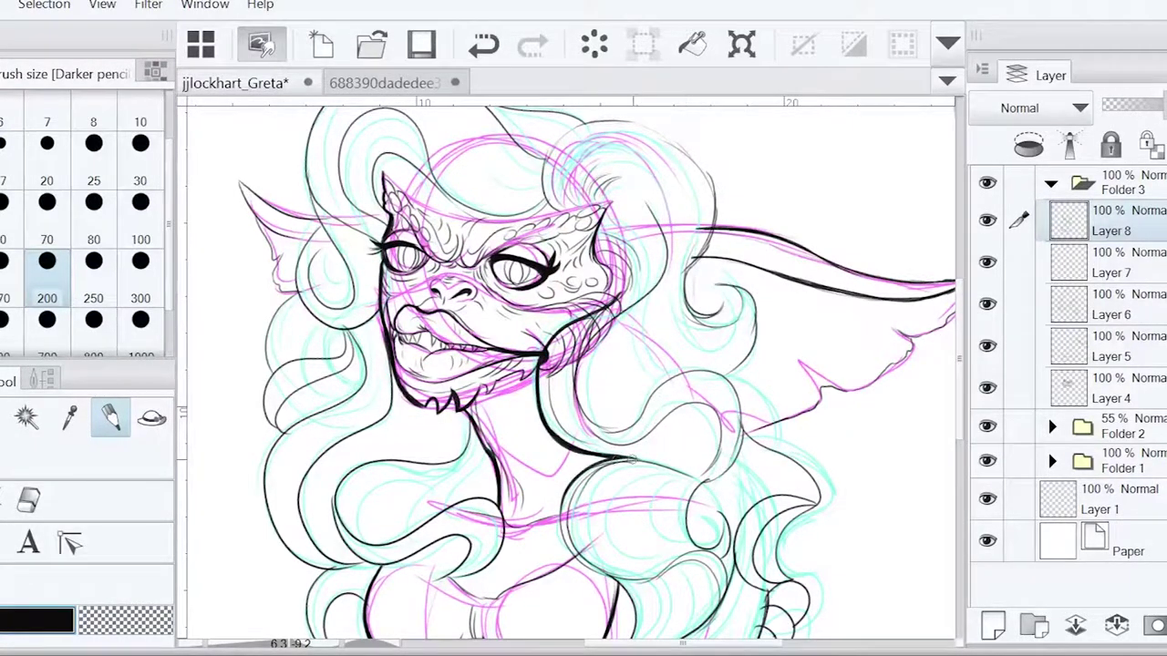
Thicken and clean up the cheek contour between the near horn and the corner of the mouth
{"action": "key", "text": "-"}
{"action": "key", "text": "e"}
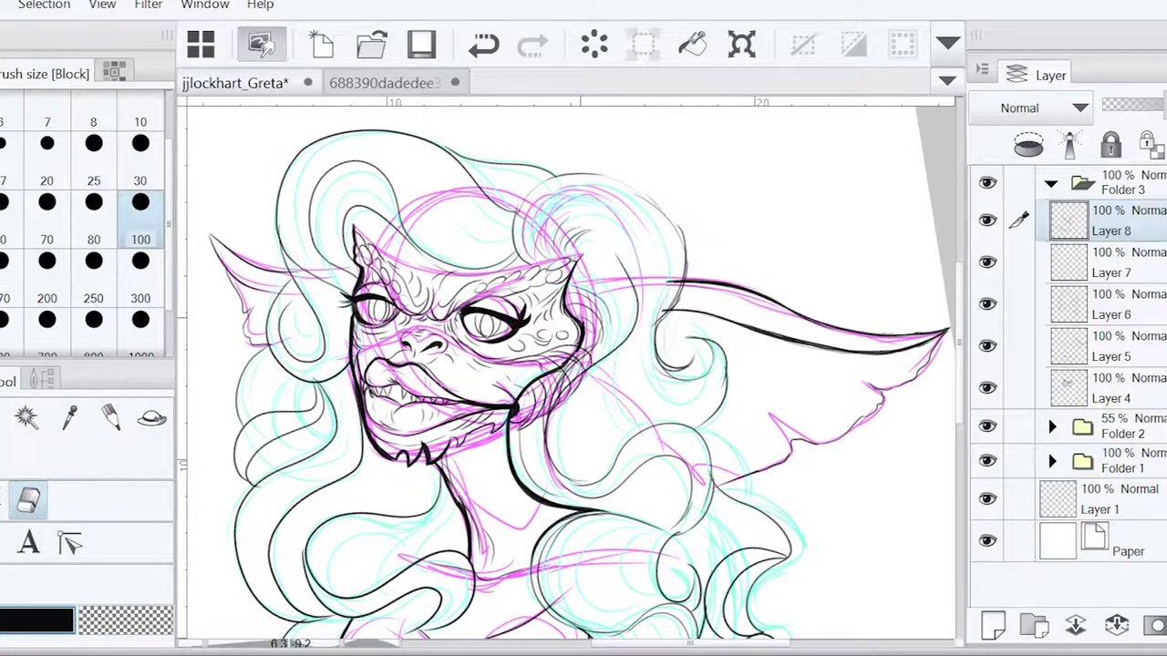
{"action": "key", "text": "p"}
{"action": "key", "text": "e"}
{"action": "key", "text": "p"}
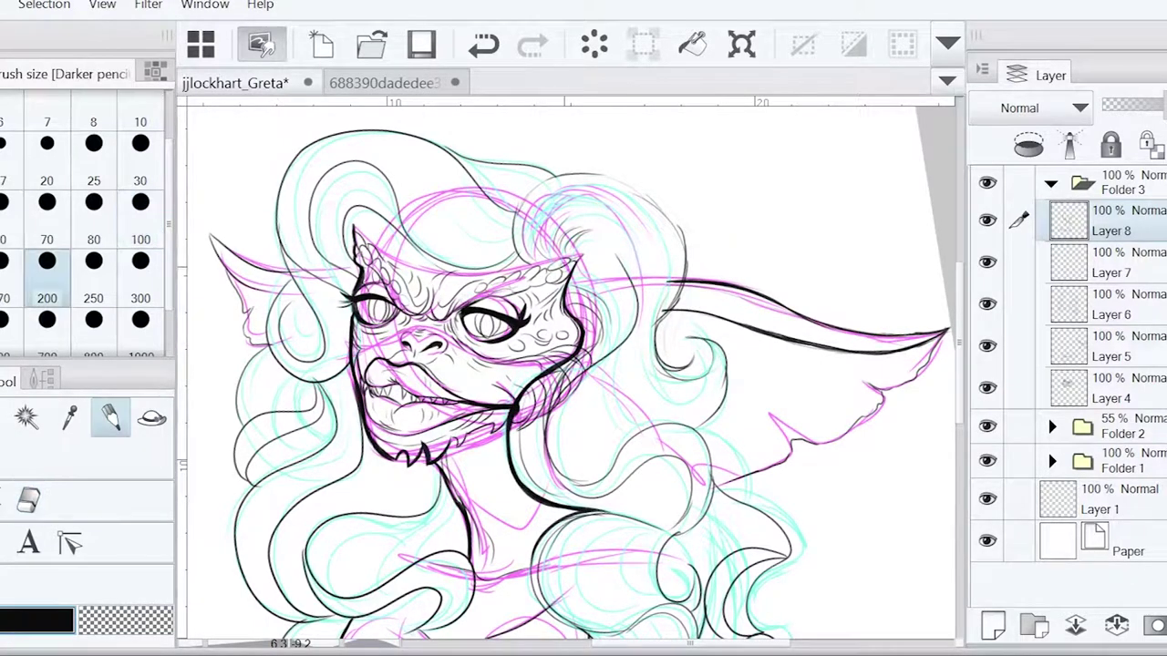
Thicken the hairline between the two brow horns and the short strand rising above it, cleaning the line ends
{"action": "left_click_drag", "start_coordinate": [527, 199], "coordinate": [516, 266]}
{"action": "key", "text": "e"}
{"action": "key", "text": "p"}
{"action": "left_click_drag", "start_coordinate": [350, 219], "coordinate": [430, 268]}
{"action": "key", "text": "e"}
{"action": "key", "text": "p"}
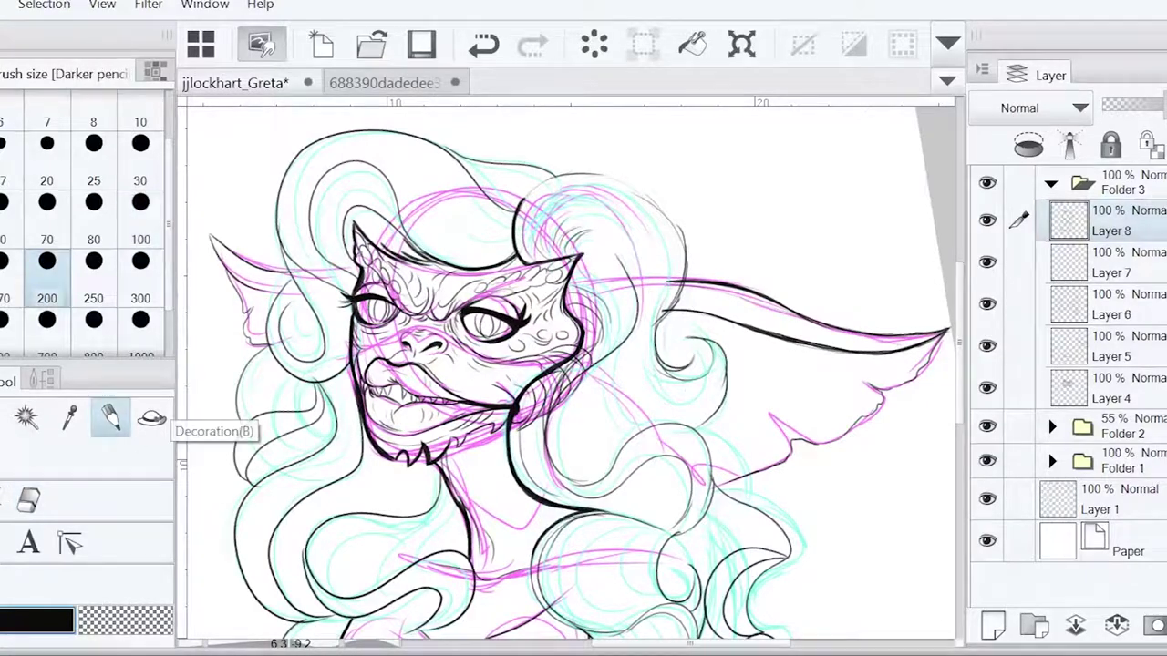
Thicken the outer contour of the hair volume behind the near horn, down to the large ear
{"action": "mouse_move", "coordinate": [592, 172]}
{"action": "left_mouse_down"}
{"action": "mouse_move", "coordinate": [686, 264]}
{"action": "mouse_move", "coordinate": [662, 357]}
{"action": "left_mouse_up"}
{"action": "left_click_drag", "start_coordinate": [685, 197], "coordinate": [592, 179]}
{"action": "key", "text": "e"}
{"action": "key", "text": "p"}
Thicken the outer contour of the front curl and the upper edge of the small far ear
{"action": "left_click_drag", "start_coordinate": [507, 312], "coordinate": [466, 421]}
{"action": "left_click_drag", "start_coordinate": [463, 426], "coordinate": [501, 342]}
{"action": "scroll", "coordinate": [583, 374], "scroll_direction": "up", "scroll_amount": 3}
{"action": "left_click_drag", "start_coordinate": [480, 392], "coordinate": [497, 259]}
{"action": "scroll", "coordinate": [520, 205], "scroll_direction": "up", "scroll_amount": 3}
{"action": "left_click_drag", "start_coordinate": [406, 199], "coordinate": [376, 288]}
{"action": "left_click_drag", "start_coordinate": [525, 428], "coordinate": [475, 274]}
{"action": "key", "text": "ctrl+z"}
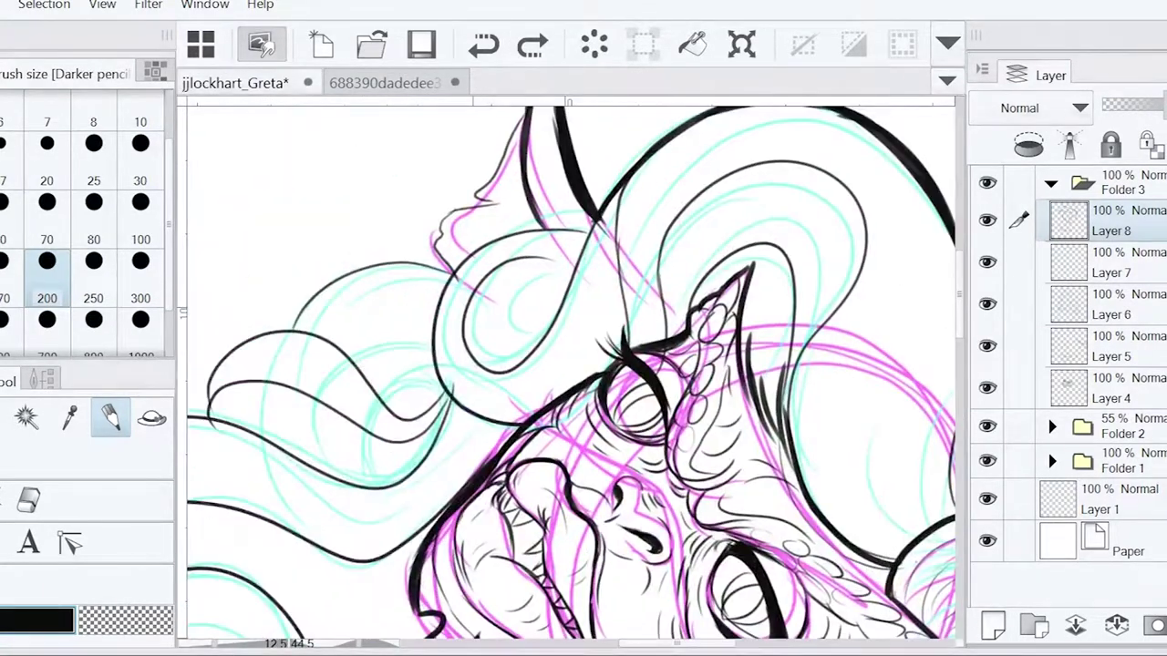
Thicken the tops of the hair curls beside the far ear and the ear's jagged lower edge
{"action": "mouse_move", "coordinate": [447, 278]}
{"action": "left_mouse_down"}
{"action": "mouse_move", "coordinate": [545, 230]}
{"action": "mouse_move", "coordinate": [593, 233]}
{"action": "left_mouse_up"}
{"action": "mouse_move", "coordinate": [293, 328]}
{"action": "left_mouse_down"}
{"action": "mouse_move", "coordinate": [328, 290]}
{"action": "mouse_move", "coordinate": [455, 270]}
{"action": "left_mouse_up"}
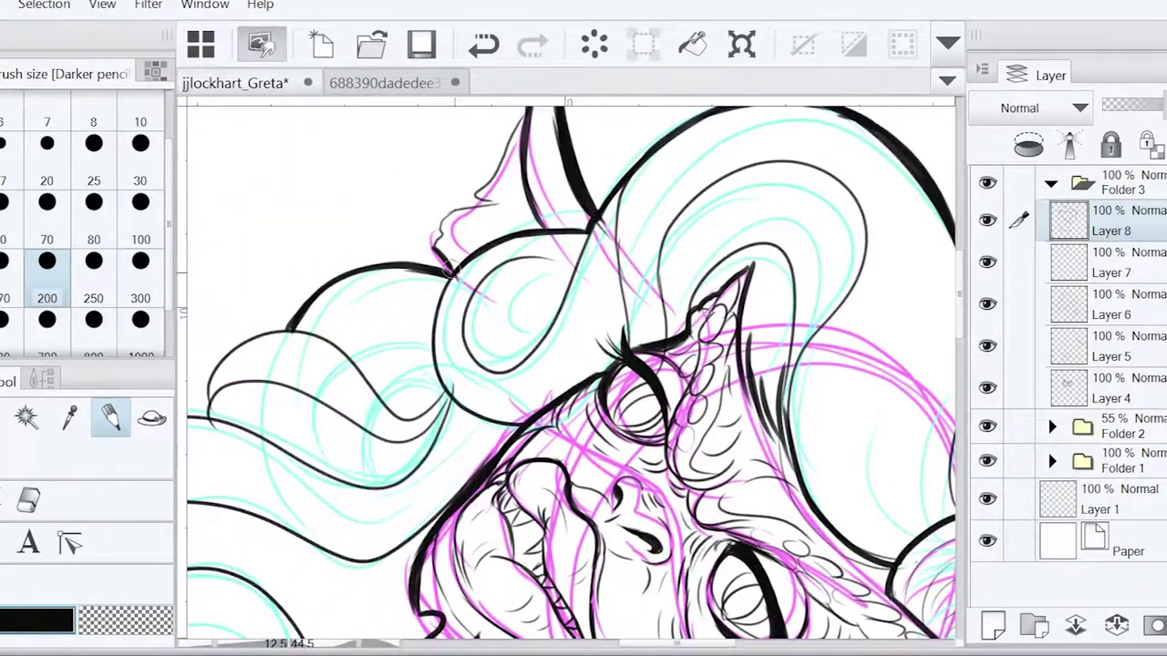
{"action": "left_click_drag", "start_coordinate": [510, 191], "coordinate": [483, 259]}
{"action": "left_click_drag", "start_coordinate": [525, 169], "coordinate": [497, 301]}
Thicken the outer contour of the long hair waves on the far side of the face
{"action": "mouse_move", "coordinate": [346, 515]}
{"action": "left_mouse_down"}
{"action": "mouse_move", "coordinate": [404, 344]}
{"action": "mouse_move", "coordinate": [529, 290]}
{"action": "left_mouse_up"}
{"action": "left_click_drag", "start_coordinate": [343, 414], "coordinate": [376, 539]}
{"action": "mouse_move", "coordinate": [520, 287]}
{"action": "left_mouse_down"}
{"action": "mouse_move", "coordinate": [524, 249]}
{"action": "mouse_move", "coordinate": [606, 197]}
{"action": "left_mouse_up"}
{"action": "left_click_drag", "start_coordinate": [545, 228], "coordinate": [609, 191]}
{"action": "mouse_move", "coordinate": [319, 474]}
{"action": "left_mouse_down"}
{"action": "mouse_move", "coordinate": [438, 346]}
{"action": "mouse_move", "coordinate": [406, 345]}
{"action": "mouse_move", "coordinate": [447, 401]}
{"action": "left_mouse_up"}
{"action": "key", "text": "ctrl+z"}
{"action": "key", "text": "e"}
{"action": "key", "text": "p"}
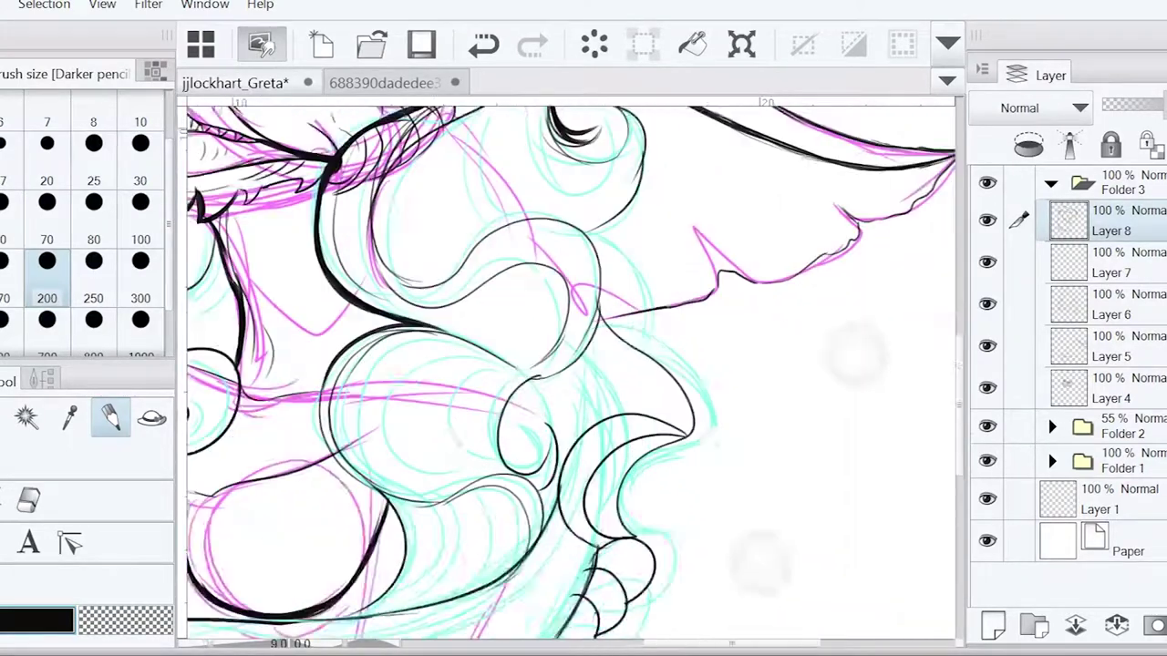
Thicken the spiral curl beneath the large ear and its strand running down toward the shoulder hair
{"action": "scroll", "coordinate": [570, 364], "scroll_direction": "up", "scroll_amount": 3}
{"action": "left_click_drag", "start_coordinate": [575, 259], "coordinate": [553, 286]}
{"action": "key", "text": "ctrl+z"}
{"action": "mouse_move", "coordinate": [629, 228]}
{"action": "left_mouse_down"}
{"action": "mouse_move", "coordinate": [572, 282]}
{"action": "mouse_move", "coordinate": [633, 290]}
{"action": "mouse_move", "coordinate": [638, 338]}
{"action": "mouse_move", "coordinate": [631, 235]}
{"action": "mouse_move", "coordinate": [645, 278]}
{"action": "mouse_move", "coordinate": [585, 358]}
{"action": "left_mouse_up"}
{"action": "key", "text": "ctrl+z"}
{"action": "key", "text": "ctrl+z"}
{"action": "key", "text": "ctrl+z"}
{"action": "left_click_drag", "start_coordinate": [585, 358], "coordinate": [564, 249]}
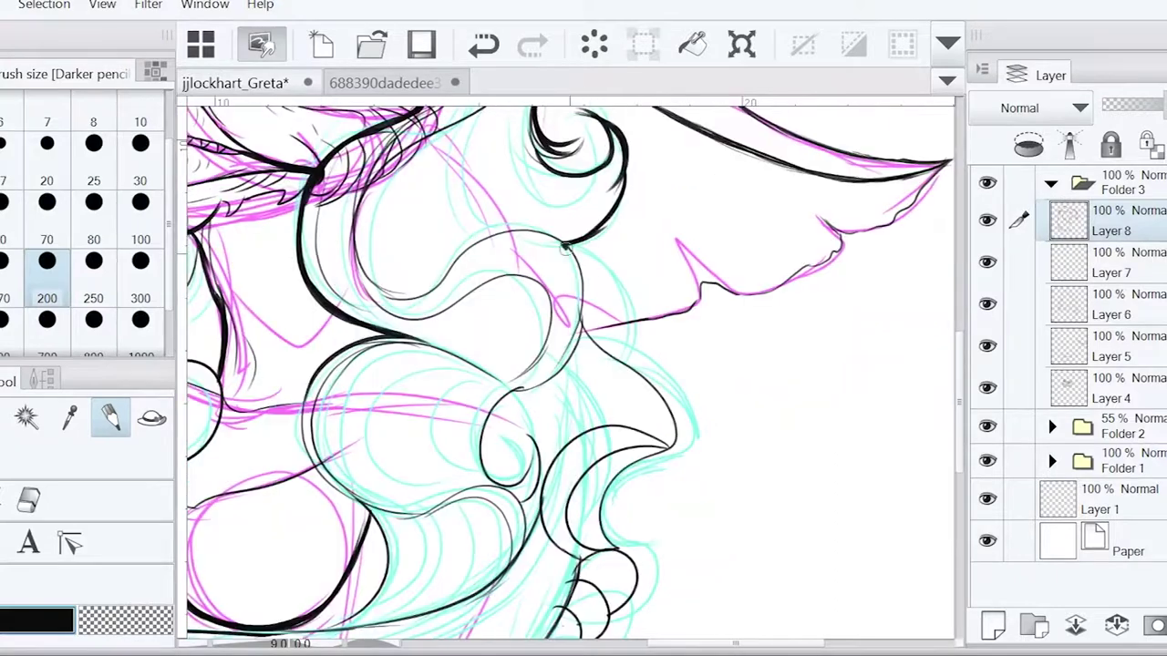
Thicken the outer contour of the pointed hair lock below the ear and its scalloped curls
{"action": "left_click_drag", "start_coordinate": [607, 354], "coordinate": [675, 443]}
{"action": "key", "text": "ctrl+z"}
{"action": "mouse_move", "coordinate": [638, 374]}
{"action": "left_mouse_down"}
{"action": "mouse_move", "coordinate": [674, 447]}
{"action": "mouse_move", "coordinate": [604, 542]}
{"action": "left_mouse_up"}
{"action": "key", "text": "ctrl+z"}
{"action": "scroll", "coordinate": [620, 456], "scroll_direction": "down", "scroll_amount": 3}
{"action": "left_click_drag", "start_coordinate": [665, 333], "coordinate": [603, 436]}
{"action": "key", "text": "e"}
{"action": "scroll", "coordinate": [570, 365], "scroll_direction": "up", "scroll_amount": 5}
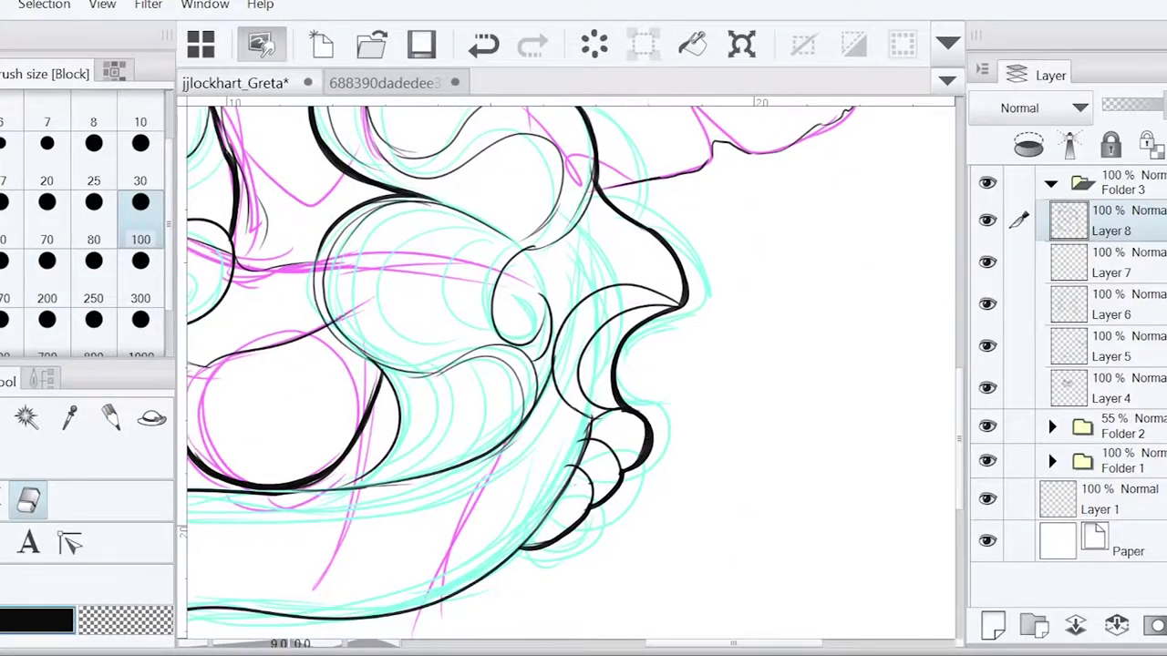
Thicken the large ear fin's upper and jagged lower edges, with a cleanup on Layer 5 before returning to Layer 8
{"action": "key", "text": "-"}
{"action": "key", "text": "p"}
{"action": "mouse_move", "coordinate": [328, 324]}
{"action": "left_mouse_down"}
{"action": "mouse_move", "coordinate": [508, 256]}
{"action": "mouse_move", "coordinate": [680, 150]}
{"action": "mouse_move", "coordinate": [584, 229]}
{"action": "left_mouse_up"}
{"action": "key", "text": "ctrl+z"}
{"action": "left_click_drag", "start_coordinate": [679, 151], "coordinate": [658, 293]}
{"action": "left_click_drag", "start_coordinate": [600, 434], "coordinate": [547, 524]}
{"action": "key", "text": "e"}
{"action": "left_click", "coordinate": [1110, 347]}
{"action": "left_click", "coordinate": [1111, 221]}
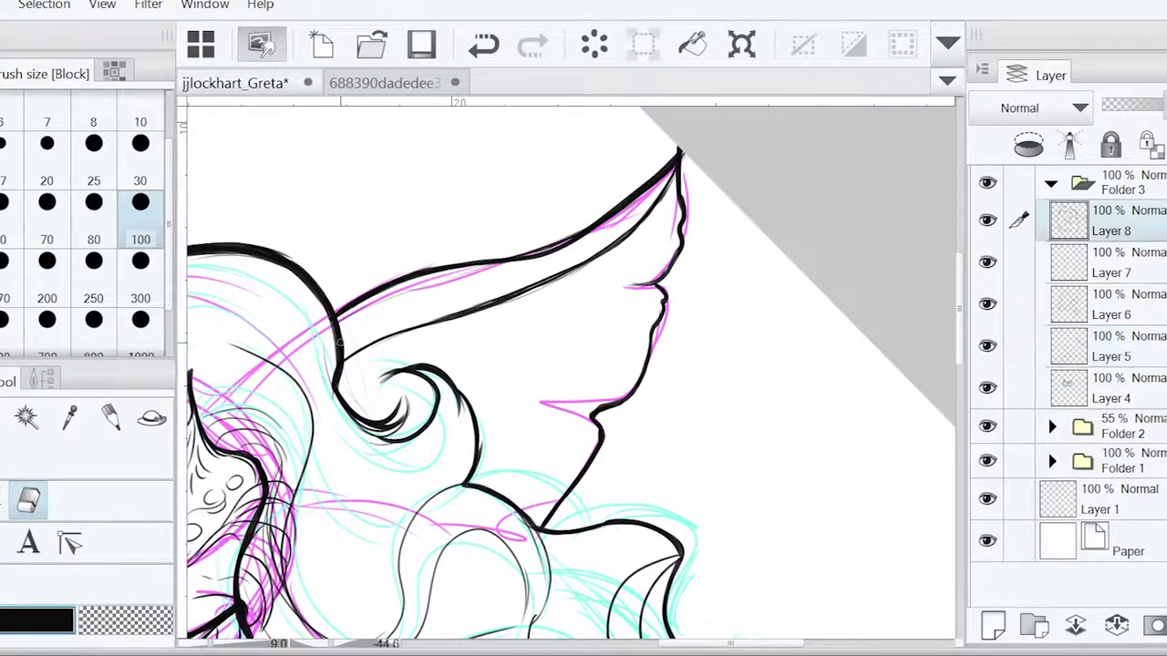
Thicken the outlines of the round hair curl beside the chest and the small hooked curl on the far side
{"action": "key", "text": "p"}
{"action": "key", "text": "ctrl+0"}
{"action": "scroll", "coordinate": [667, 463], "scroll_direction": "up", "scroll_amount": 3}
{"action": "left_click_drag", "start_coordinate": [465, 310], "coordinate": [453, 401]}
{"action": "left_click_drag", "start_coordinate": [506, 437], "coordinate": [533, 515]}
{"action": "key", "text": "e"}
{"action": "key", "text": "p"}
{"action": "mouse_move", "coordinate": [506, 445]}
{"action": "left_mouse_down"}
{"action": "mouse_move", "coordinate": [449, 328]}
{"action": "mouse_move", "coordinate": [463, 301]}
{"action": "left_mouse_up"}
{"action": "left_click_drag", "start_coordinate": [656, 228], "coordinate": [602, 264]}
{"action": "key", "text": "e"}
{"action": "left_click_drag", "start_coordinate": [456, 365], "coordinate": [656, 410]}
{"action": "key", "text": "p"}
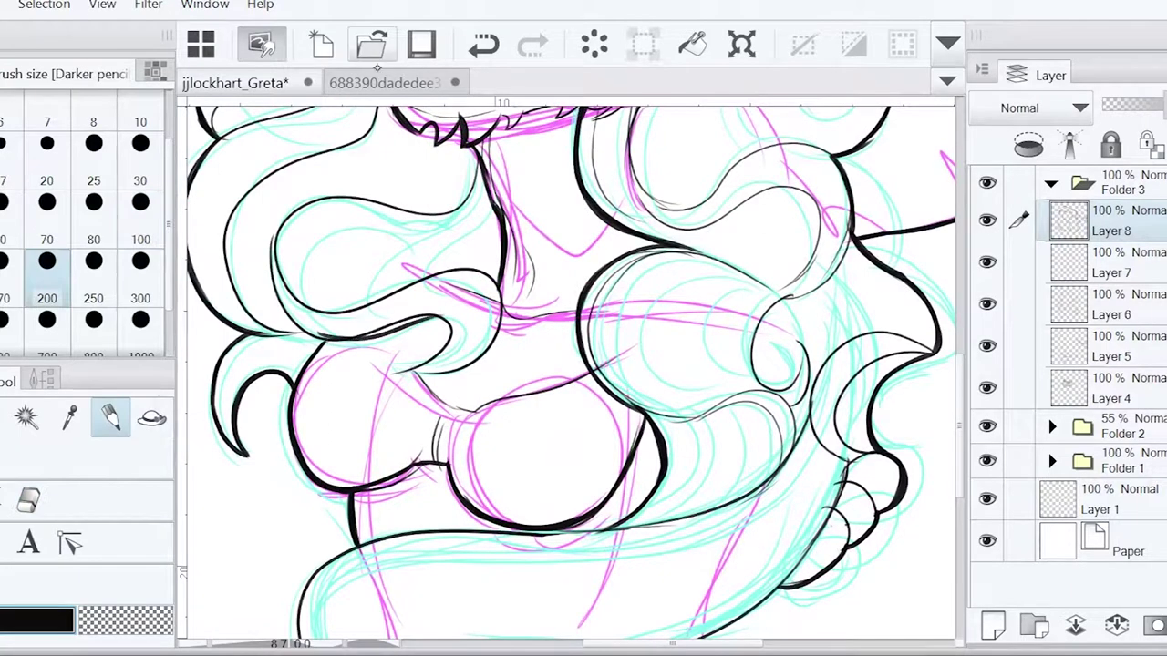
Thicken the upper edge of the bust top and the tip of the hair lock lying over the chest
{"action": "key", "text": "e"}
{"action": "mouse_move", "coordinate": [481, 361]}
{"action": "left_mouse_down"}
{"action": "mouse_move", "coordinate": [410, 374]}
{"action": "mouse_move", "coordinate": [588, 369]}
{"action": "left_mouse_up"}
{"action": "key", "text": "p"}
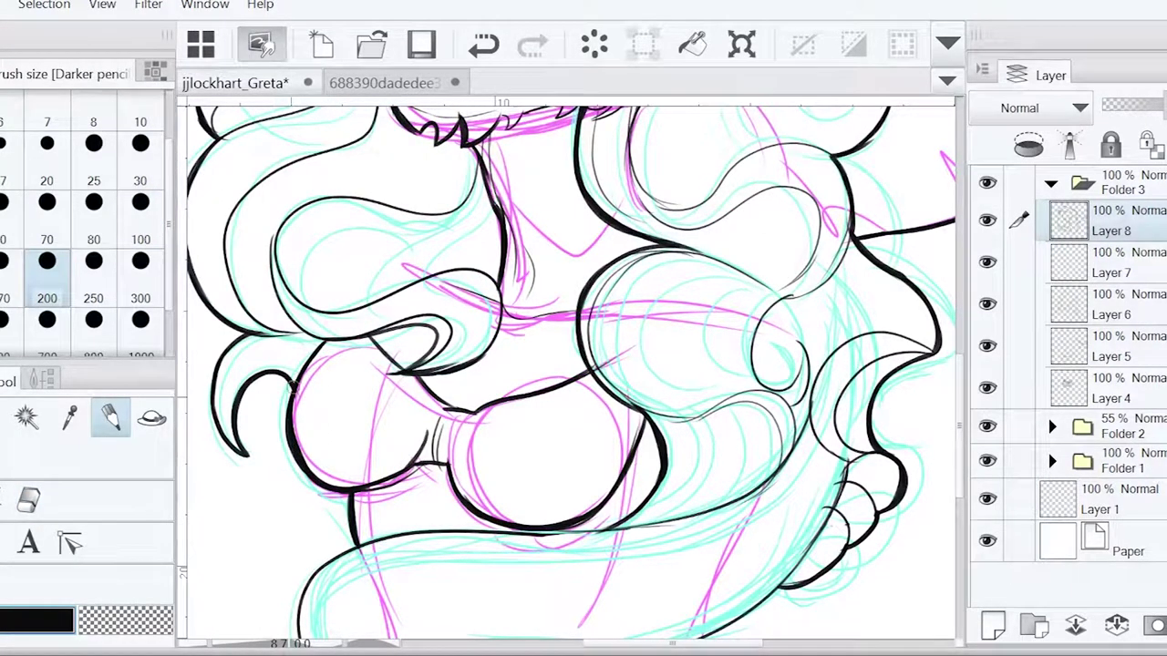
{"action": "left_click_drag", "start_coordinate": [356, 488], "coordinate": [251, 479]}
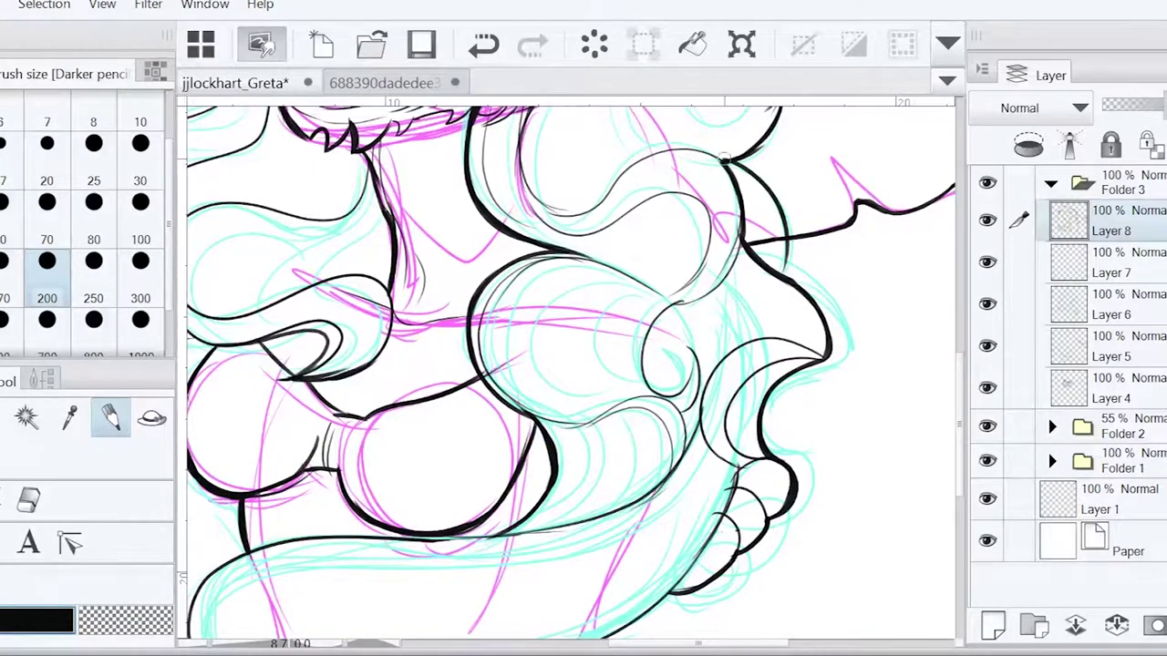
Hide Folder 2, which holds the coloured sketch, so only the black line art shows
{"action": "scroll", "coordinate": [737, 167], "scroll_direction": "down", "scroll_amount": 2}
{"action": "scroll", "coordinate": [572, 371], "scroll_direction": "down", "scroll_amount": 4}
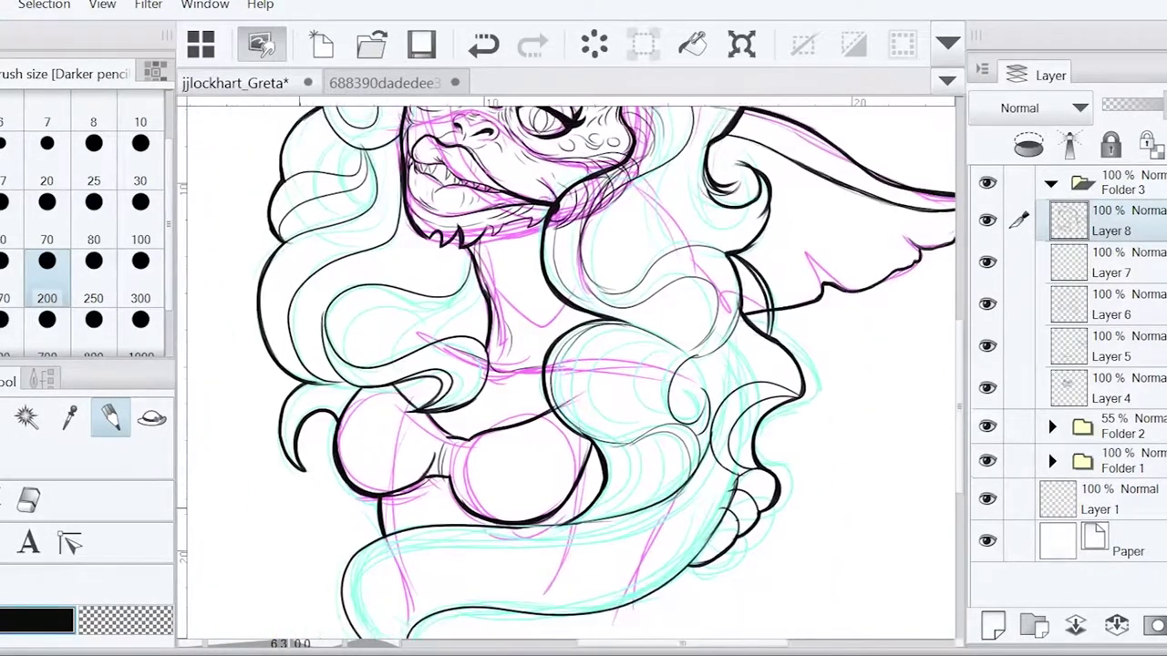
{"action": "left_click", "coordinate": [987, 426]}
{"action": "key", "text": "e"}
{"action": "scroll", "coordinate": [566, 365], "scroll_direction": "up", "scroll_amount": 1}
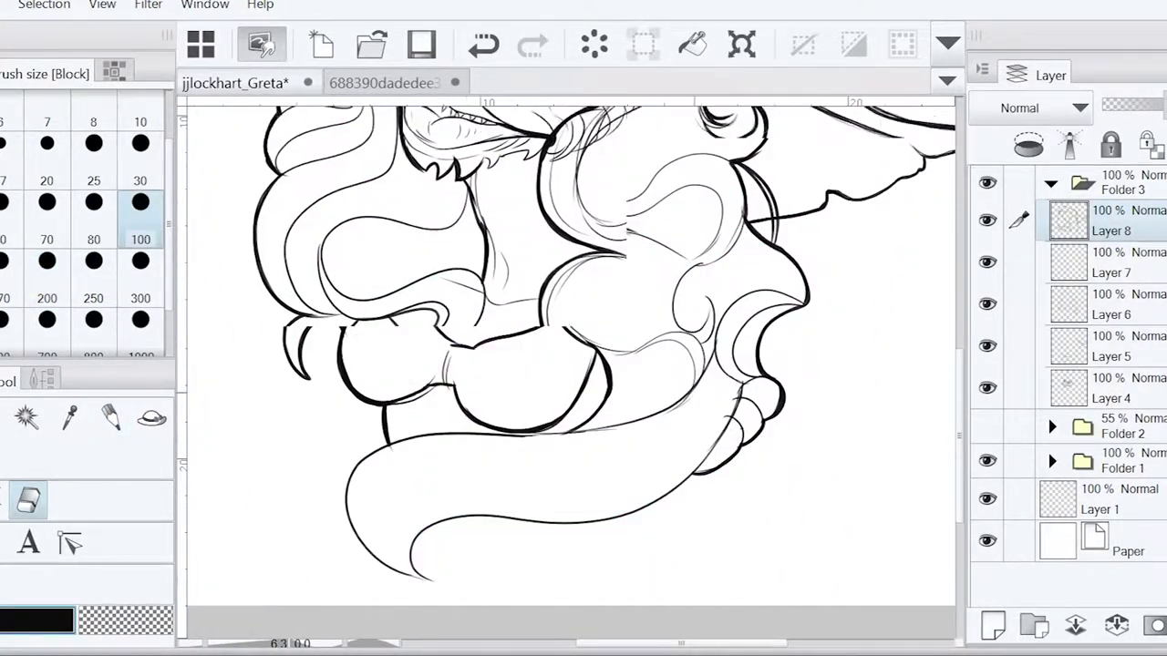
{"action": "scroll", "coordinate": [566, 365], "scroll_direction": "down", "scroll_amount": 2}
{"action": "scroll", "coordinate": [565, 364], "scroll_direction": "up", "scroll_amount": 1}
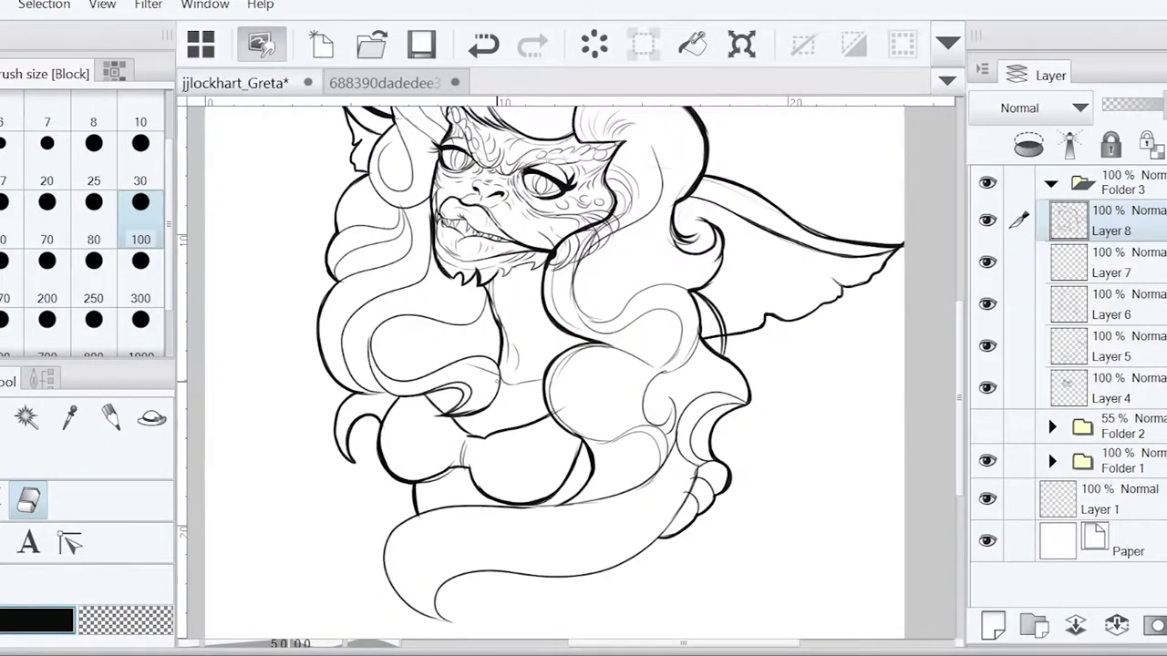
Add a new layer above the outlines and draw fine crease lines on the neck
{"action": "scroll", "coordinate": [652, 208], "scroll_direction": "up", "scroll_amount": 5}
{"action": "key", "text": "ctrl+shift+n"}
{"action": "key", "text": "p"}
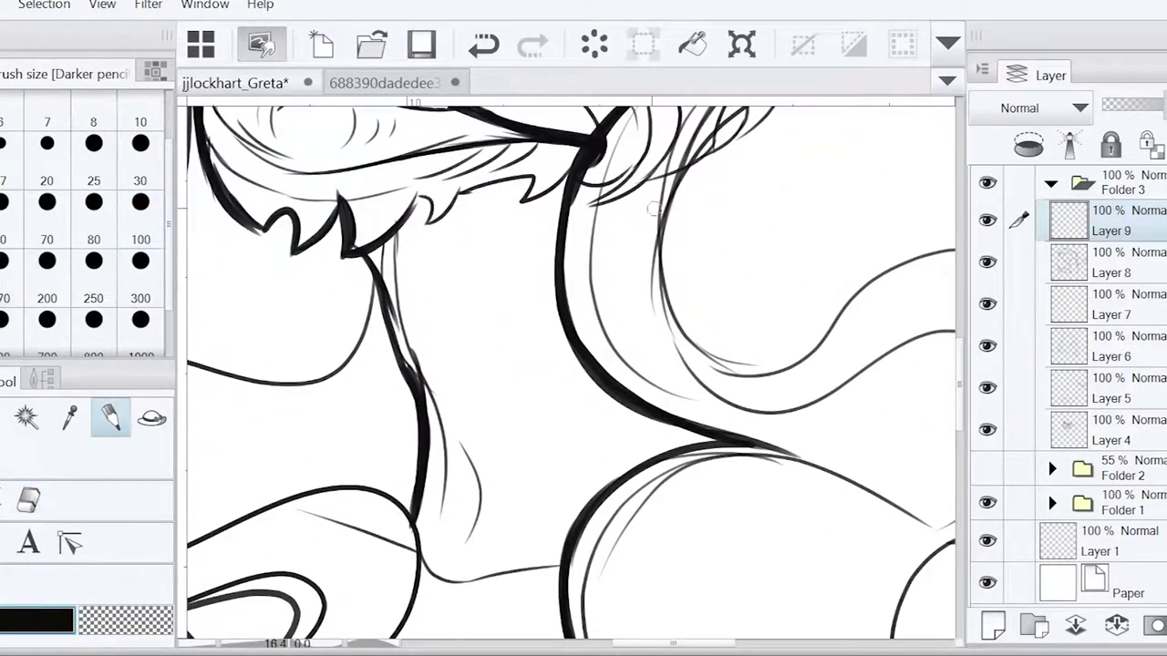
{"action": "left_click_drag", "start_coordinate": [422, 239], "coordinate": [451, 312]}
{"action": "left_click_drag", "start_coordinate": [526, 221], "coordinate": [465, 309]}
{"action": "left_click_drag", "start_coordinate": [556, 230], "coordinate": [464, 394]}
{"action": "mouse_move", "coordinate": [556, 303]}
{"action": "left_mouse_down"}
{"action": "mouse_move", "coordinate": [487, 435]}
{"action": "mouse_move", "coordinate": [516, 483]}
{"action": "left_mouse_up"}
{"action": "left_click_drag", "start_coordinate": [576, 359], "coordinate": [525, 440]}
{"action": "left_click_drag", "start_coordinate": [590, 379], "coordinate": [556, 449]}
Draw short crease lines on the midriff between the bust and the sweeping hair lock
{"action": "left_click_drag", "start_coordinate": [441, 412], "coordinate": [429, 538]}
{"action": "left_click_drag", "start_coordinate": [496, 572], "coordinate": [628, 207]}
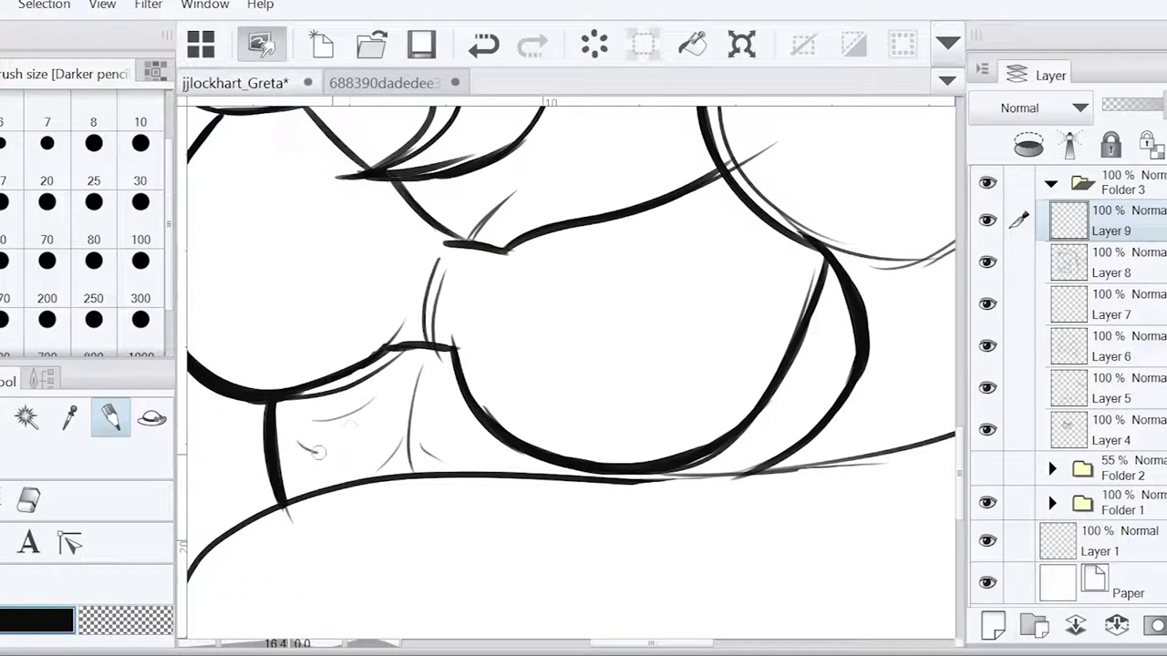
{"action": "left_click_drag", "start_coordinate": [609, 629], "coordinate": [614, 615]}
Fill the larger, nearer bust cup with a leopard pattern of solid spots and open rosettes, using brush size 300
{"action": "mouse_move", "coordinate": [588, 262]}
{"action": "left_mouse_down"}
{"action": "mouse_move", "coordinate": [568, 301]}
{"action": "mouse_move", "coordinate": [515, 348]}
{"action": "left_mouse_up"}
{"action": "left_click_drag", "start_coordinate": [464, 319], "coordinate": [467, 339]}
{"action": "left_click_drag", "start_coordinate": [548, 310], "coordinate": [510, 350]}
{"action": "left_click_drag", "start_coordinate": [584, 282], "coordinate": [675, 250]}
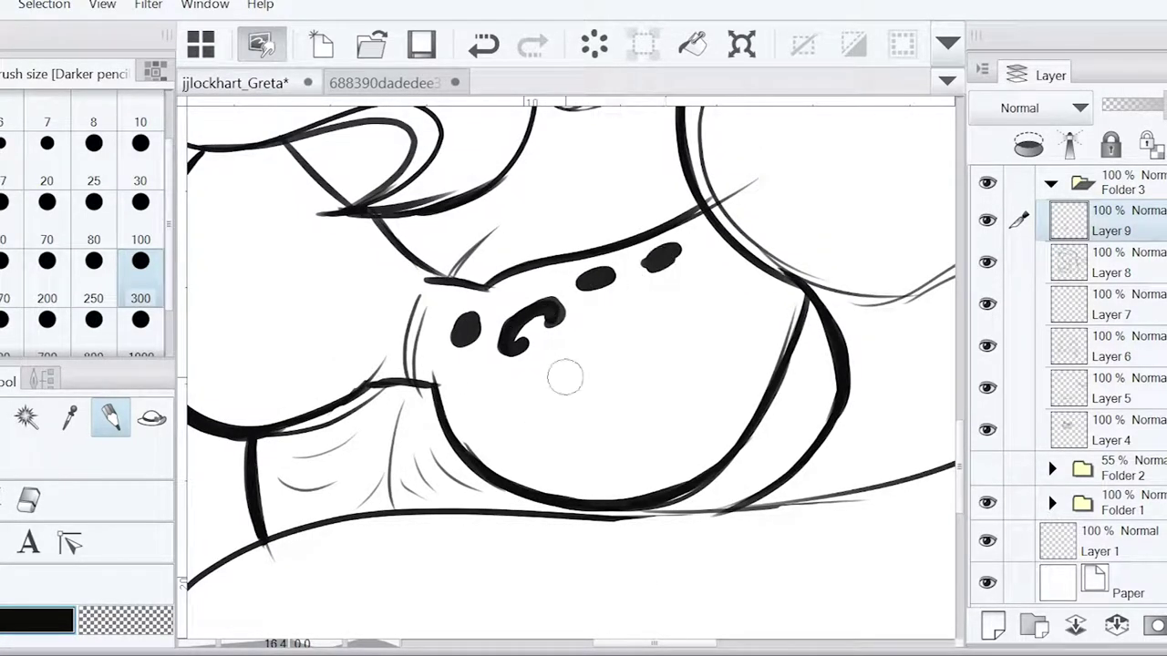
{"action": "left_click_drag", "start_coordinate": [576, 346], "coordinate": [547, 383]}
{"action": "left_click_drag", "start_coordinate": [642, 301], "coordinate": [679, 318]}
{"action": "left_click_drag", "start_coordinate": [629, 403], "coordinate": [563, 456]}
{"action": "left_click_drag", "start_coordinate": [504, 428], "coordinate": [537, 463]}
{"action": "left_click_drag", "start_coordinate": [503, 389], "coordinate": [498, 407]}
{"action": "left_click_drag", "start_coordinate": [446, 390], "coordinate": [474, 443]}
{"action": "left_click_drag", "start_coordinate": [652, 366], "coordinate": [653, 440]}
{"action": "left_click", "coordinate": [621, 369]}
{"action": "mouse_move", "coordinate": [734, 335]}
{"action": "left_mouse_down"}
{"action": "mouse_move", "coordinate": [702, 361]}
{"action": "mouse_move", "coordinate": [725, 415]}
{"action": "left_mouse_up"}
{"action": "mouse_move", "coordinate": [640, 479]}
{"action": "left_mouse_down"}
{"action": "mouse_move", "coordinate": [670, 474]}
{"action": "mouse_move", "coordinate": [550, 485]}
{"action": "mouse_move", "coordinate": [556, 494]}
{"action": "left_mouse_up"}
{"action": "key", "text": "ctrl+z"}
{"action": "left_click_drag", "start_coordinate": [777, 292], "coordinate": [766, 337]}
{"action": "left_click_drag", "start_coordinate": [695, 297], "coordinate": [733, 270]}
{"action": "left_click_drag", "start_coordinate": [649, 255], "coordinate": [713, 244]}
{"action": "left_click_drag", "start_coordinate": [506, 273], "coordinate": [533, 279]}
Continue the leopard pattern over the smaller bust cup, with elongated spots towards its outer edge and pointed top
{"action": "left_click_drag", "start_coordinate": [365, 301], "coordinate": [469, 276]}
{"action": "left_click_drag", "start_coordinate": [467, 251], "coordinate": [479, 292]}
{"action": "mouse_move", "coordinate": [469, 315]}
{"action": "left_mouse_down"}
{"action": "mouse_move", "coordinate": [436, 291]}
{"action": "mouse_move", "coordinate": [491, 317]}
{"action": "left_mouse_up"}
{"action": "left_click_drag", "start_coordinate": [497, 217], "coordinate": [510, 255]}
{"action": "left_click_drag", "start_coordinate": [390, 146], "coordinate": [397, 208]}
{"action": "left_click_drag", "start_coordinate": [427, 232], "coordinate": [430, 246]}
{"action": "left_click_drag", "start_coordinate": [379, 217], "coordinate": [401, 264]}
{"action": "left_click_drag", "start_coordinate": [394, 314], "coordinate": [397, 323]}
{"action": "mouse_move", "coordinate": [306, 338]}
{"action": "left_mouse_down"}
{"action": "mouse_move", "coordinate": [365, 382]}
{"action": "mouse_move", "coordinate": [360, 392]}
{"action": "left_mouse_up"}
{"action": "left_click_drag", "start_coordinate": [399, 351], "coordinate": [403, 366]}
{"action": "left_click_drag", "start_coordinate": [328, 369], "coordinate": [360, 388]}
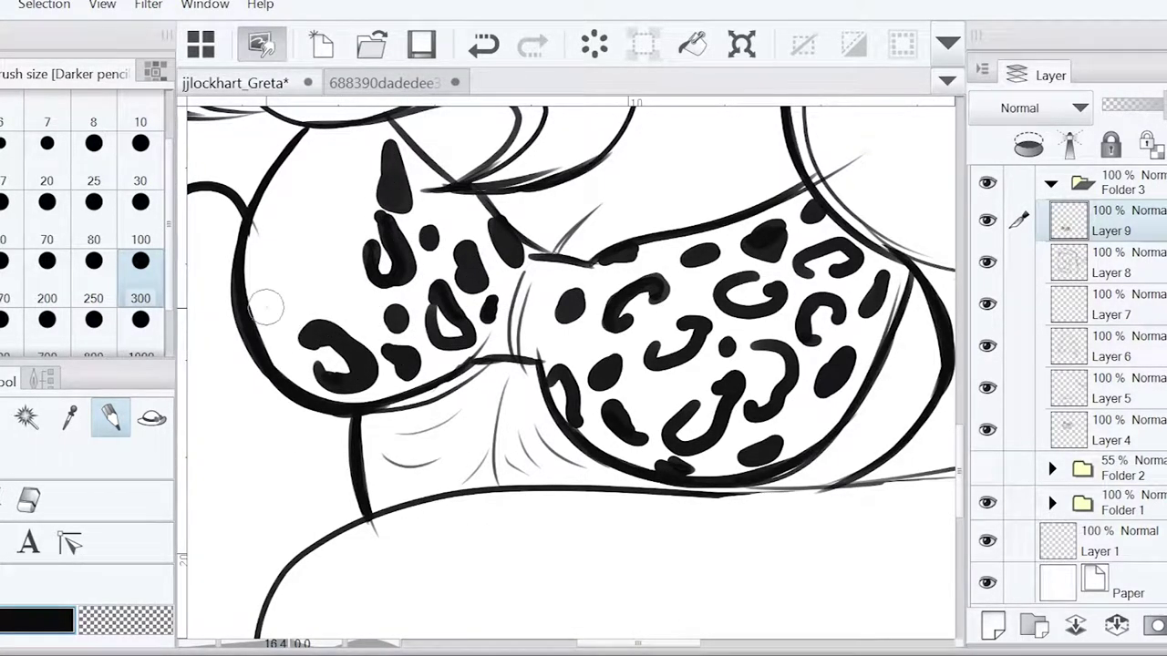
{"action": "left_click_drag", "start_coordinate": [264, 290], "coordinate": [268, 330]}
{"action": "left_click_drag", "start_coordinate": [272, 187], "coordinate": [255, 239]}
{"action": "left_click_drag", "start_coordinate": [302, 164], "coordinate": [293, 235]}
{"action": "left_click_drag", "start_coordinate": [351, 196], "coordinate": [330, 246]}
{"action": "left_click_drag", "start_coordinate": [344, 294], "coordinate": [346, 308]}
{"action": "left_click_drag", "start_coordinate": [290, 270], "coordinate": [304, 282]}
{"action": "left_click_drag", "start_coordinate": [333, 128], "coordinate": [357, 172]}
{"action": "scroll", "coordinate": [547, 365], "scroll_direction": "down", "scroll_amount": 3}
{"action": "scroll", "coordinate": [638, 346], "scroll_direction": "up", "scroll_amount": 3}
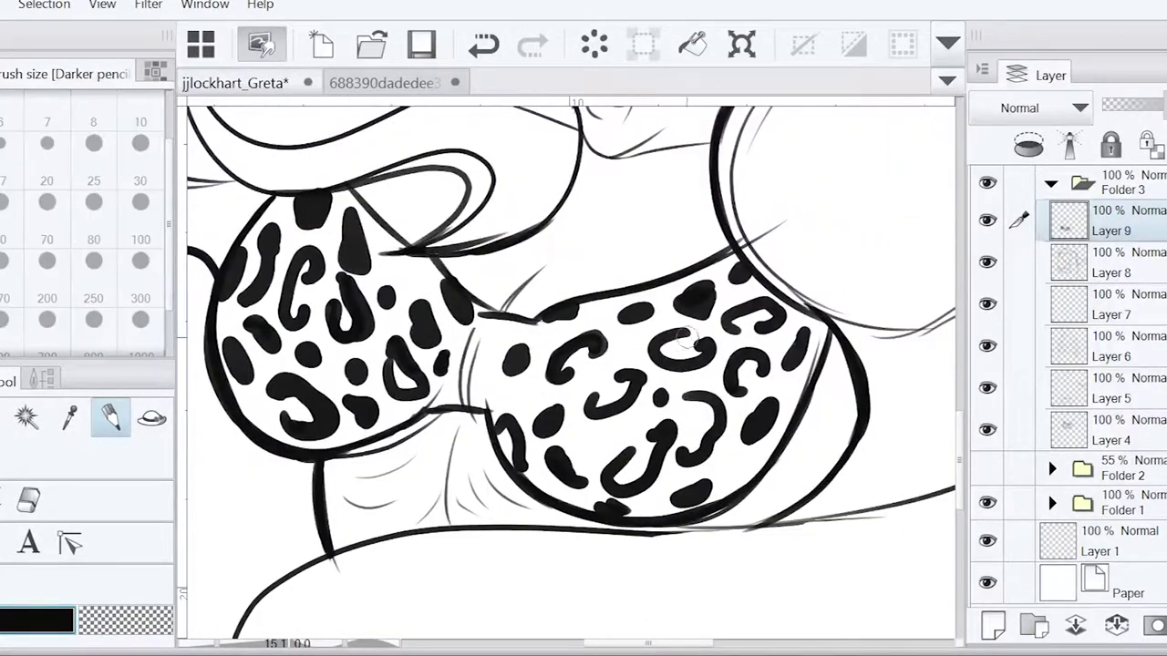
Thicken the rosettes on the larger cup, fill gaps with small spots, and darken the smaller cup's inner edge
{"action": "mouse_move", "coordinate": [605, 368]}
{"action": "left_mouse_down"}
{"action": "mouse_move", "coordinate": [583, 377]}
{"action": "mouse_move", "coordinate": [597, 390]}
{"action": "left_mouse_up"}
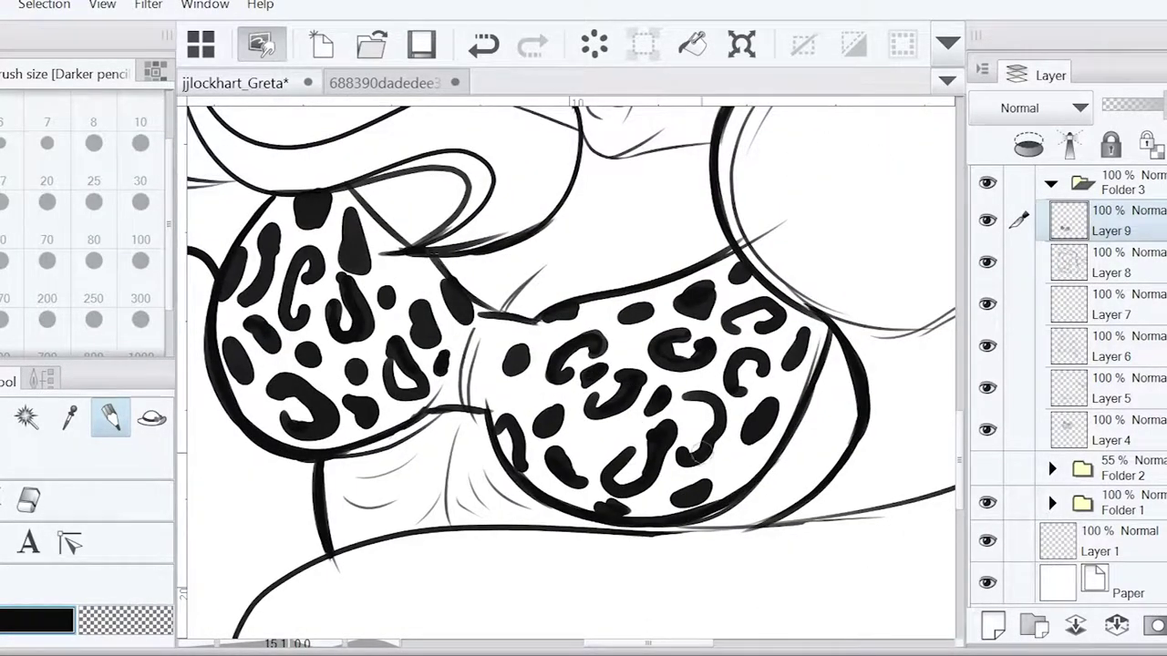
{"action": "left_click_drag", "start_coordinate": [497, 357], "coordinate": [485, 415]}
{"action": "left_click_drag", "start_coordinate": [500, 330], "coordinate": [483, 374]}
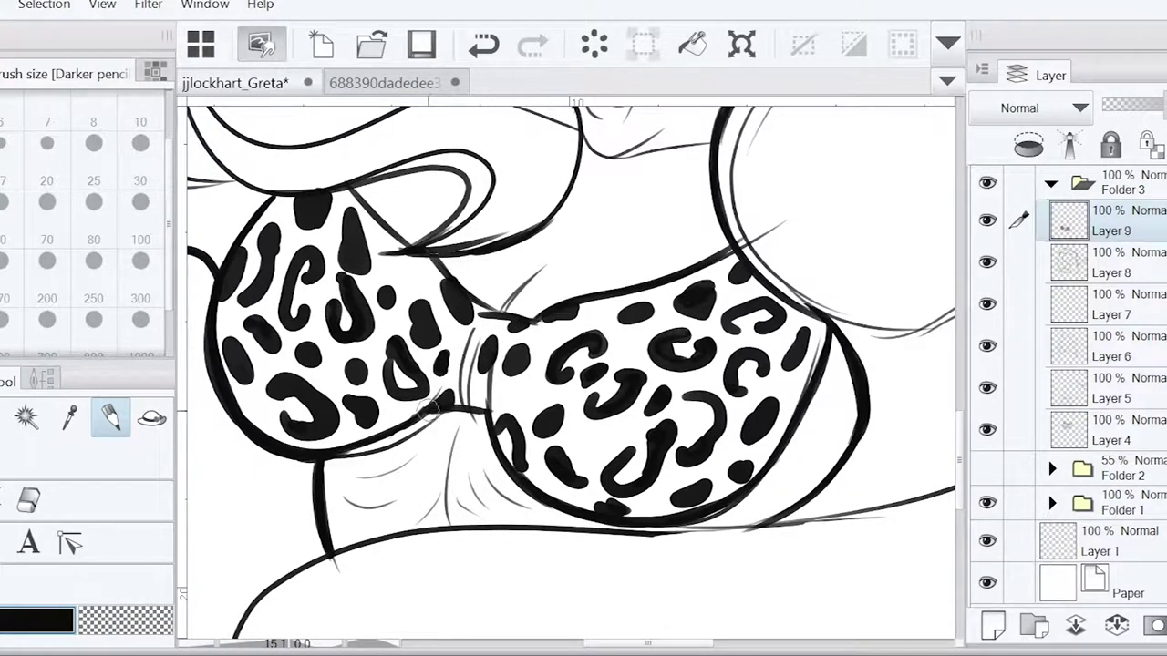
{"action": "left_click_drag", "start_coordinate": [364, 187], "coordinate": [417, 248]}
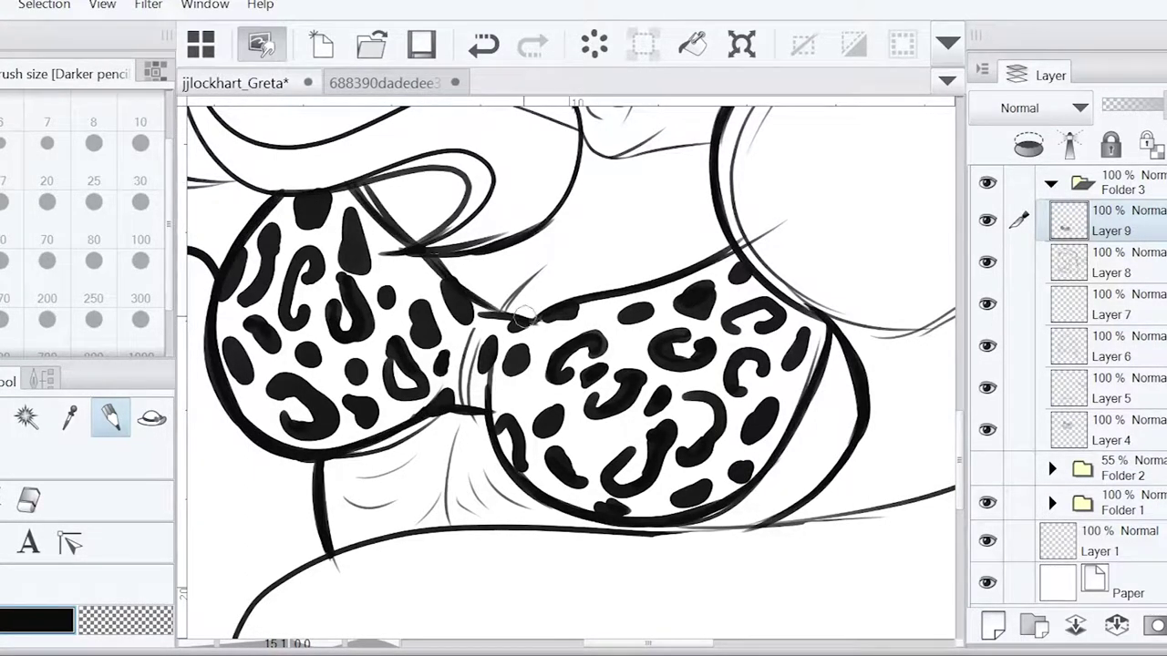
Close off the bust top's side panel with a lower edge line and fill it with leopard spots
{"action": "left_click_drag", "start_coordinate": [757, 483], "coordinate": [829, 470]}
{"action": "left_click_drag", "start_coordinate": [841, 392], "coordinate": [822, 425]}
{"action": "left_click_drag", "start_coordinate": [791, 446], "coordinate": [797, 453]}
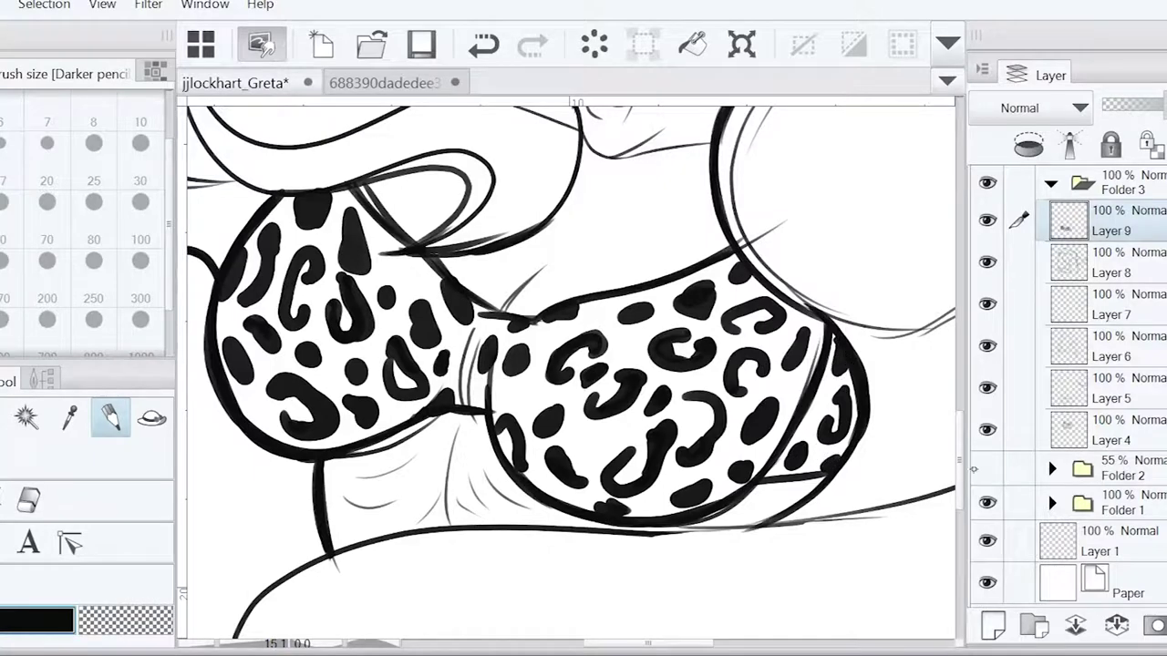
Thicken the jagged fringe along the underside of the jaw
{"action": "scroll", "coordinate": [565, 365], "scroll_direction": "up", "scroll_amount": 10}
{"action": "mouse_move", "coordinate": [461, 274]}
{"action": "left_mouse_down"}
{"action": "mouse_move", "coordinate": [528, 237]}
{"action": "mouse_move", "coordinate": [623, 219]}
{"action": "left_mouse_up"}
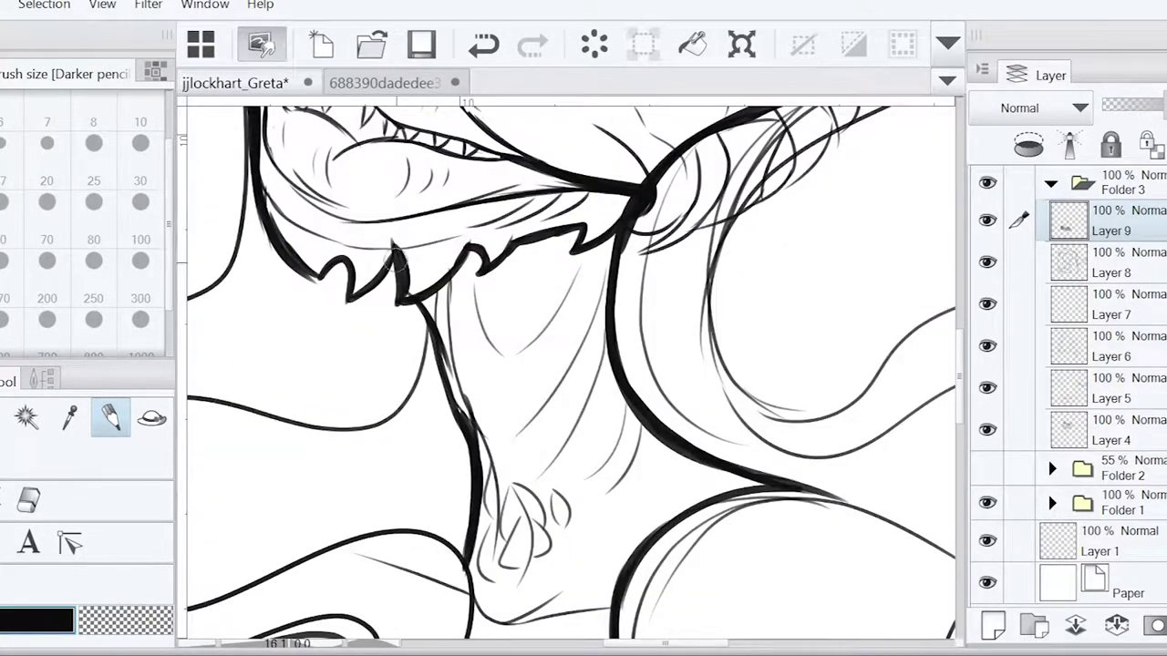
{"action": "scroll", "coordinate": [554, 382], "scroll_direction": "down", "scroll_amount": 10}
{"action": "left_click_drag", "start_coordinate": [529, 271], "coordinate": [649, 213]}
{"action": "scroll", "coordinate": [565, 364], "scroll_direction": "right", "scroll_amount": 5}
{"action": "key", "text": "ctrl+z"}
{"action": "key", "text": "ctrl+0"}
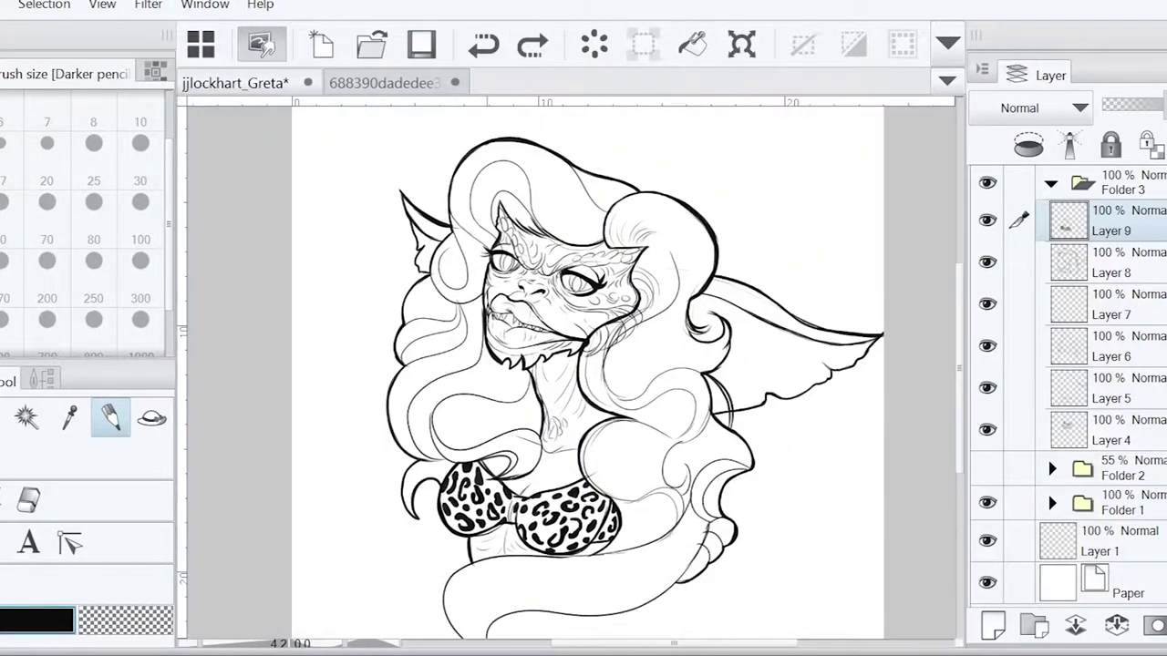
Thicken the lid outlines and inner corners of both eyes so they read as heavy eyeliner
{"action": "scroll", "coordinate": [510, 300], "scroll_direction": "up", "scroll_amount": 5}
{"action": "left_click_drag", "start_coordinate": [387, 279], "coordinate": [507, 327]}
{"action": "mouse_move", "coordinate": [383, 279]}
{"action": "left_mouse_down"}
{"action": "mouse_move", "coordinate": [410, 298]}
{"action": "mouse_move", "coordinate": [409, 285]}
{"action": "left_mouse_up"}
{"action": "left_click", "coordinate": [483, 44]}
{"action": "left_click_drag", "start_coordinate": [666, 387], "coordinate": [742, 388]}
{"action": "left_click_drag", "start_coordinate": [725, 383], "coordinate": [740, 363]}
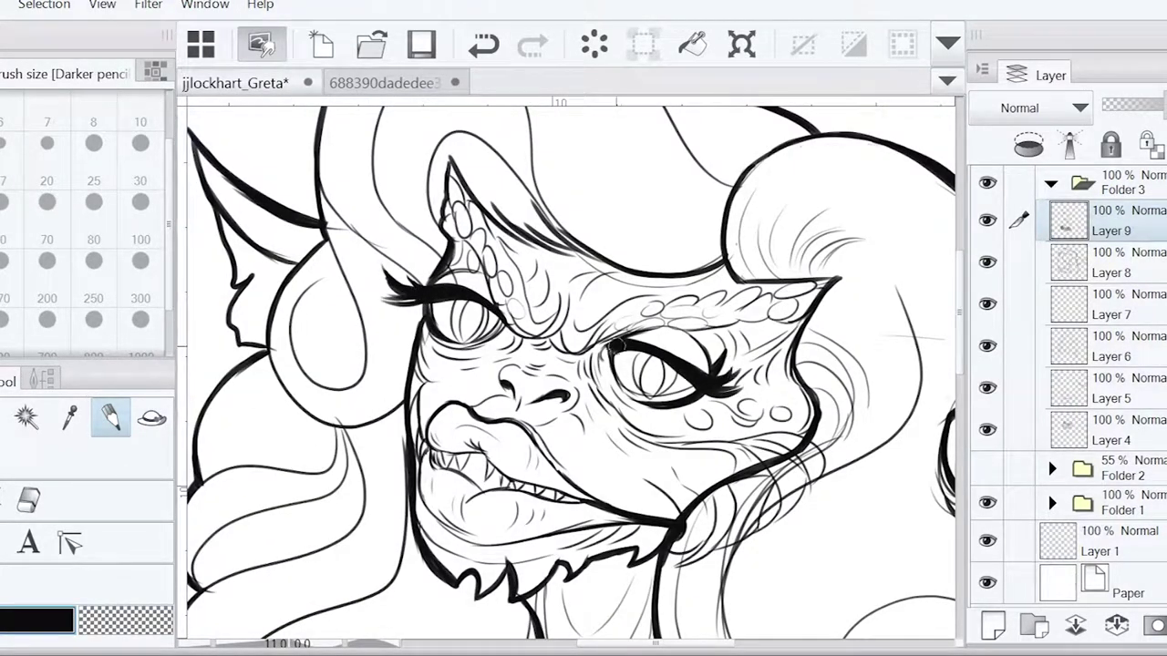
{"action": "key", "text": "ctrl+z"}
{"action": "left_click_drag", "start_coordinate": [665, 399], "coordinate": [701, 376]}
{"action": "left_click_drag", "start_coordinate": [483, 336], "coordinate": [514, 319]}
{"action": "left_click_drag", "start_coordinate": [593, 385], "coordinate": [600, 351]}
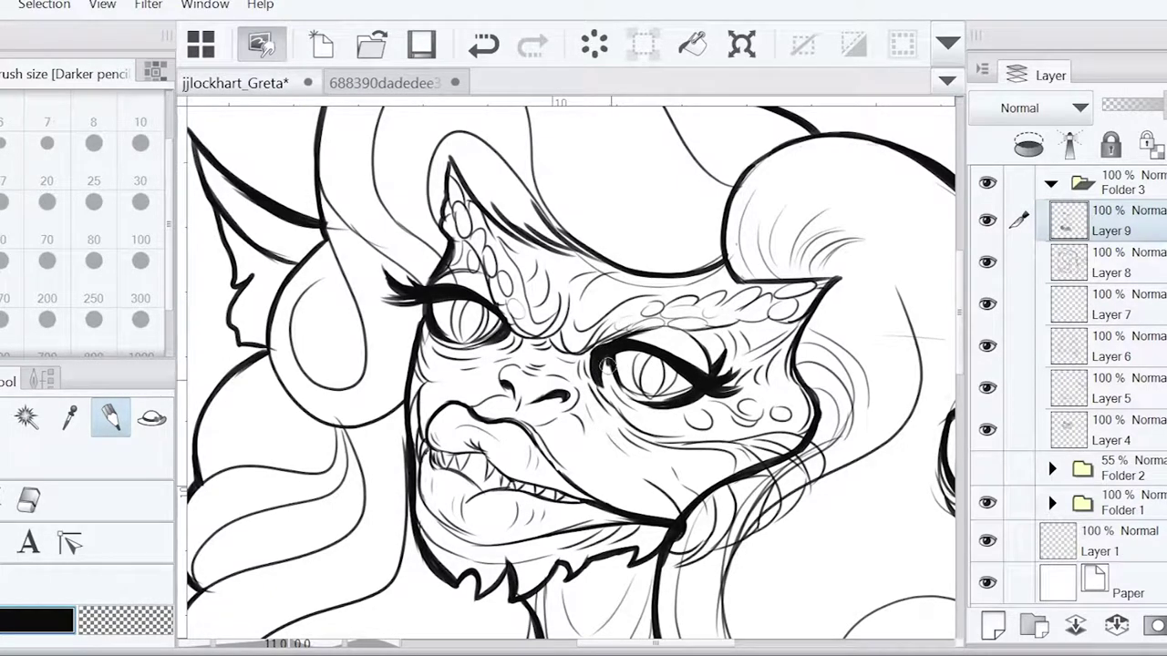
{"action": "scroll", "coordinate": [589, 353], "scroll_direction": "down", "scroll_amount": 3}
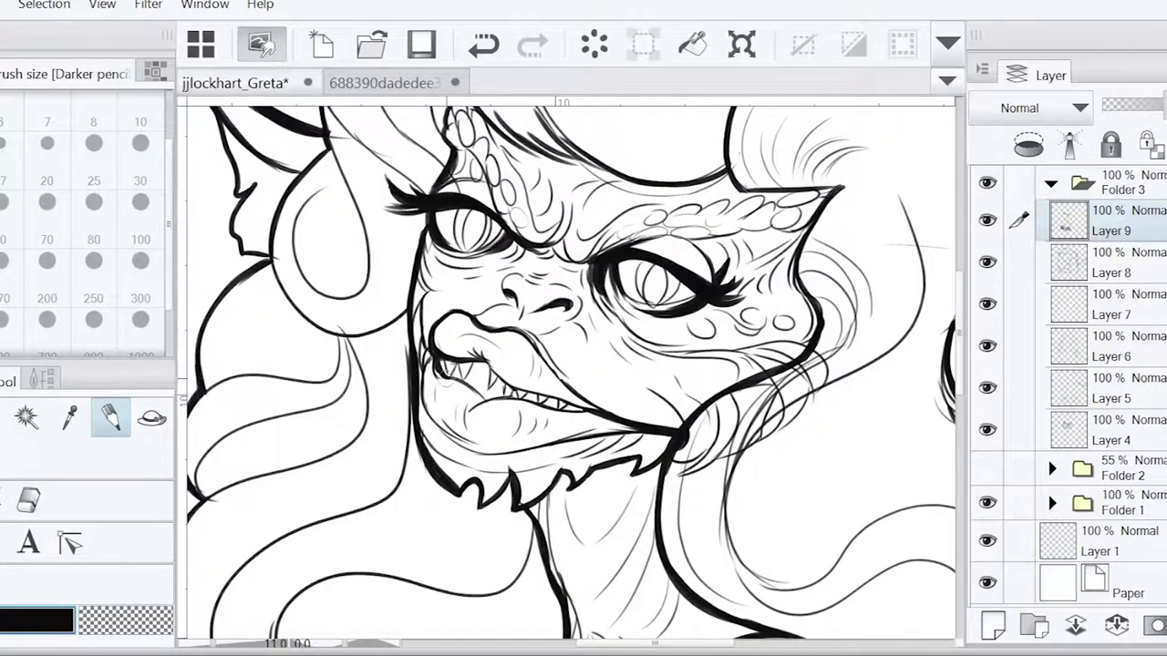
Thicken the lower mouth line running towards the jaw corner and the outer edge of the cheek
{"action": "left_click_drag", "start_coordinate": [423, 410], "coordinate": [501, 453]}
{"action": "key", "text": "ctrl+z"}
{"action": "left_click_drag", "start_coordinate": [421, 391], "coordinate": [582, 449]}
{"action": "key", "text": "ctrl+z"}
{"action": "mouse_move", "coordinate": [486, 456]}
{"action": "left_mouse_down"}
{"action": "mouse_move", "coordinate": [598, 447]}
{"action": "mouse_move", "coordinate": [689, 421]}
{"action": "left_mouse_up"}
{"action": "left_click_drag", "start_coordinate": [808, 299], "coordinate": [824, 332]}
{"action": "key", "text": "ctrl+minus"}
{"action": "key", "text": "ctrl+minus"}
{"action": "key", "text": "ctrl+minus"}
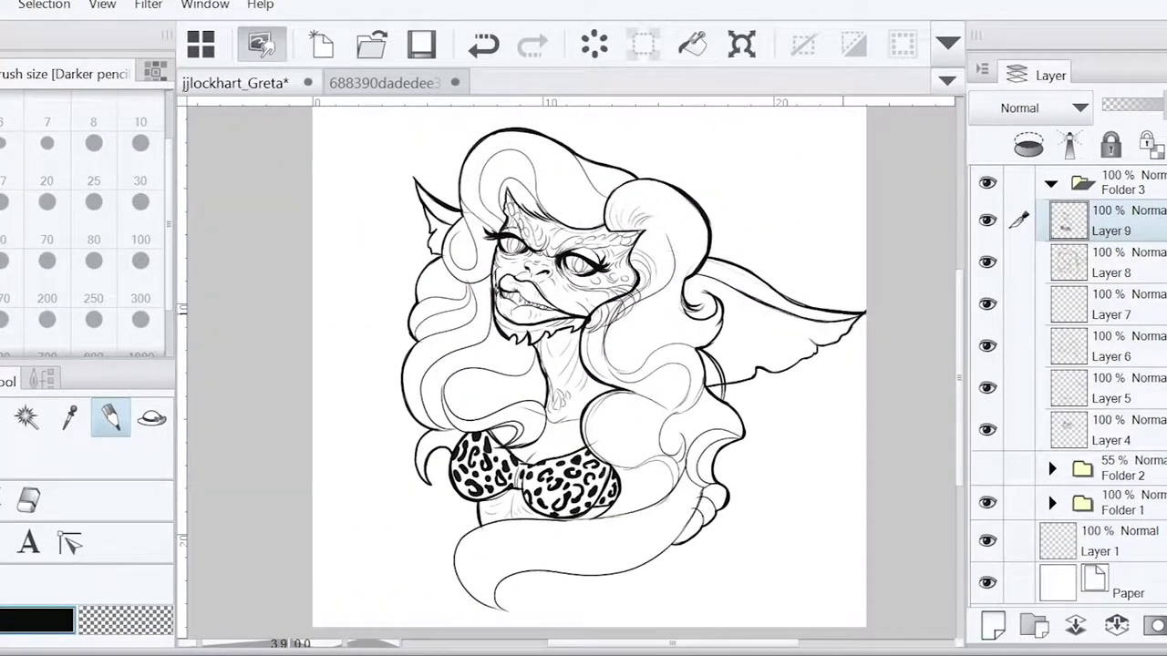
Add a new layer on top and draw curved strands inside the small hair curl below the long ear
{"action": "key", "text": "ctrl+shift+n"}
{"action": "key", "text": "ctrl+plus"}
{"action": "key", "text": "ctrl+plus"}
{"action": "mouse_move", "coordinate": [580, 173]}
{"action": "left_mouse_down"}
{"action": "mouse_move", "coordinate": [574, 291]}
{"action": "mouse_move", "coordinate": [539, 390]}
{"action": "left_mouse_up"}
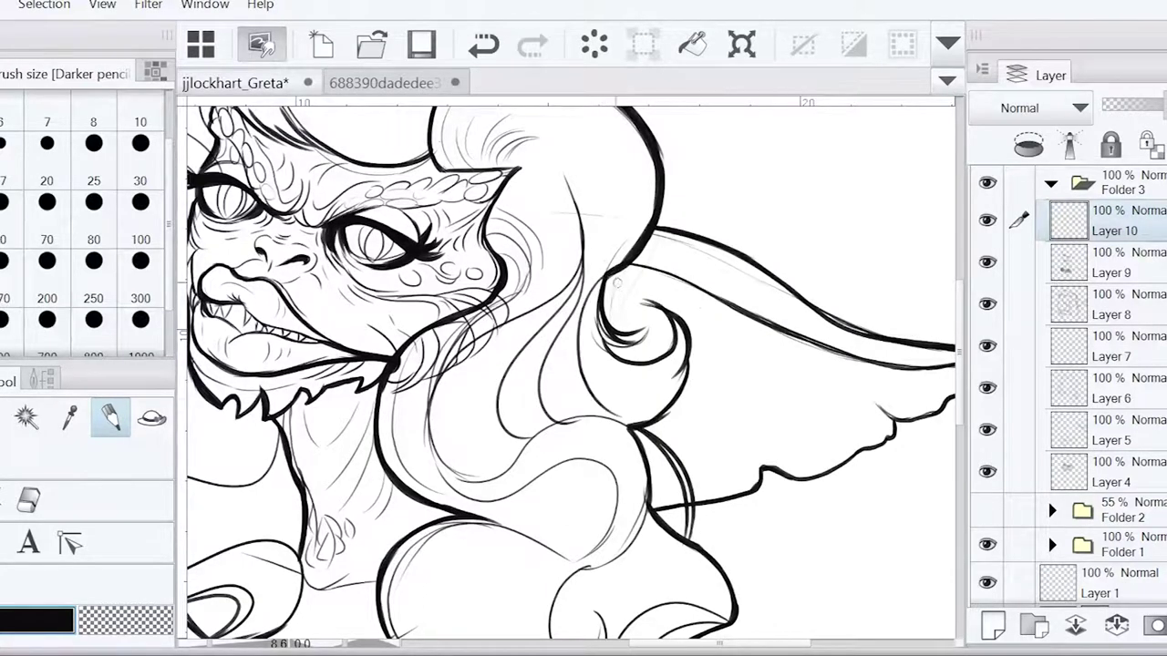
{"action": "key", "text": "e"}
{"action": "key", "text": "p"}
{"action": "left_click_drag", "start_coordinate": [688, 362], "coordinate": [602, 392]}
{"action": "key", "text": "ctrl+z"}
{"action": "left_click_drag", "start_coordinate": [638, 296], "coordinate": [684, 401]}
Erase the stray overlapping lines on the hair beside the jaw with an enlarged eraser
{"action": "key", "text": "e"}
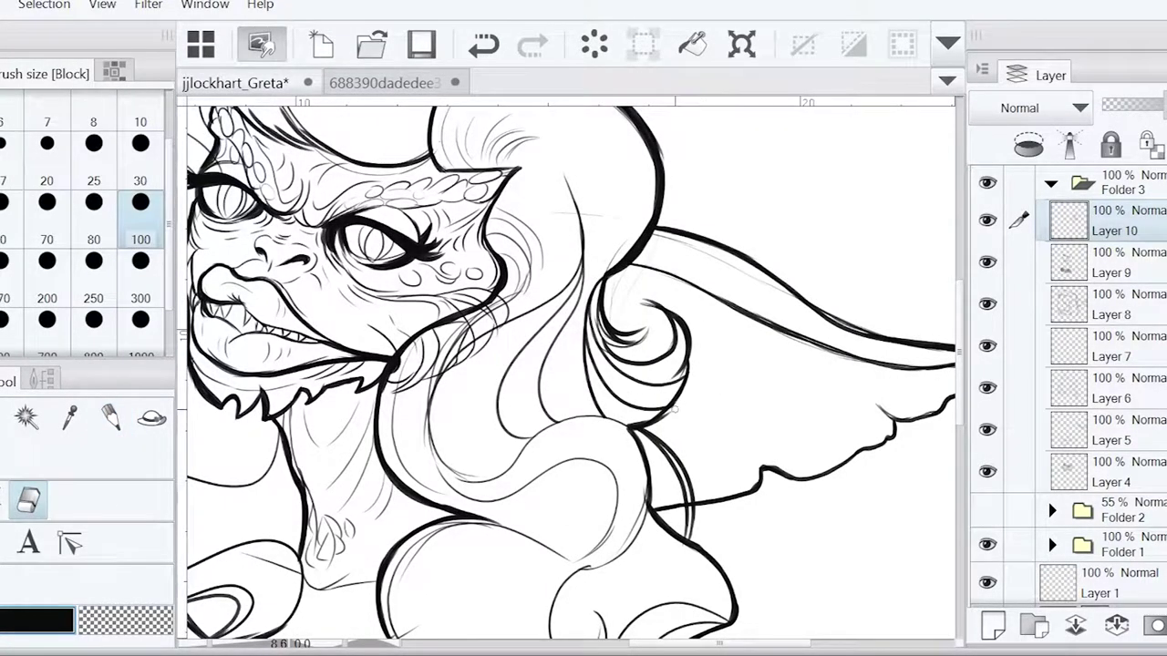
{"action": "left_click", "coordinate": [510, 343], "text": "ctrl+shift"}
{"action": "key", "text": "bracketright"}
{"action": "left_click_drag", "start_coordinate": [402, 383], "coordinate": [496, 310]}
{"action": "left_click", "coordinate": [496, 310], "text": "ctrl+shift"}
{"action": "mouse_move", "coordinate": [454, 412]}
{"action": "left_mouse_down"}
{"action": "mouse_move", "coordinate": [381, 251]}
{"action": "mouse_move", "coordinate": [497, 200]}
{"action": "left_mouse_up"}
Draw curved strand lines across the rounded hair lock above the larger bust cup
{"action": "key", "text": "p"}
{"action": "left_click_drag", "start_coordinate": [474, 312], "coordinate": [454, 447]}
{"action": "left_click_drag", "start_coordinate": [519, 323], "coordinate": [504, 461]}
{"action": "left_click_drag", "start_coordinate": [558, 330], "coordinate": [545, 446]}
{"action": "left_click_drag", "start_coordinate": [580, 346], "coordinate": [553, 428]}
Clean up the spiral at the end of the rounded hair lock and add curved strands to the lock beneath it
{"action": "key", "text": "e"}
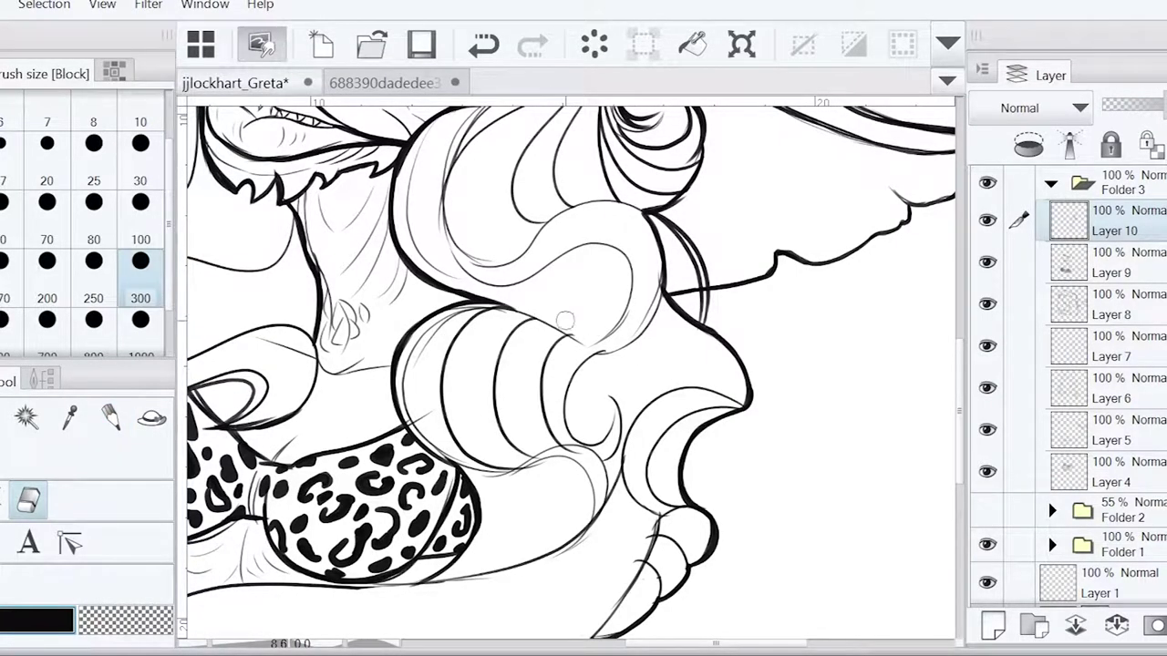
{"action": "left_click_drag", "start_coordinate": [744, 431], "coordinate": [792, 441]}
{"action": "key", "text": "p"}
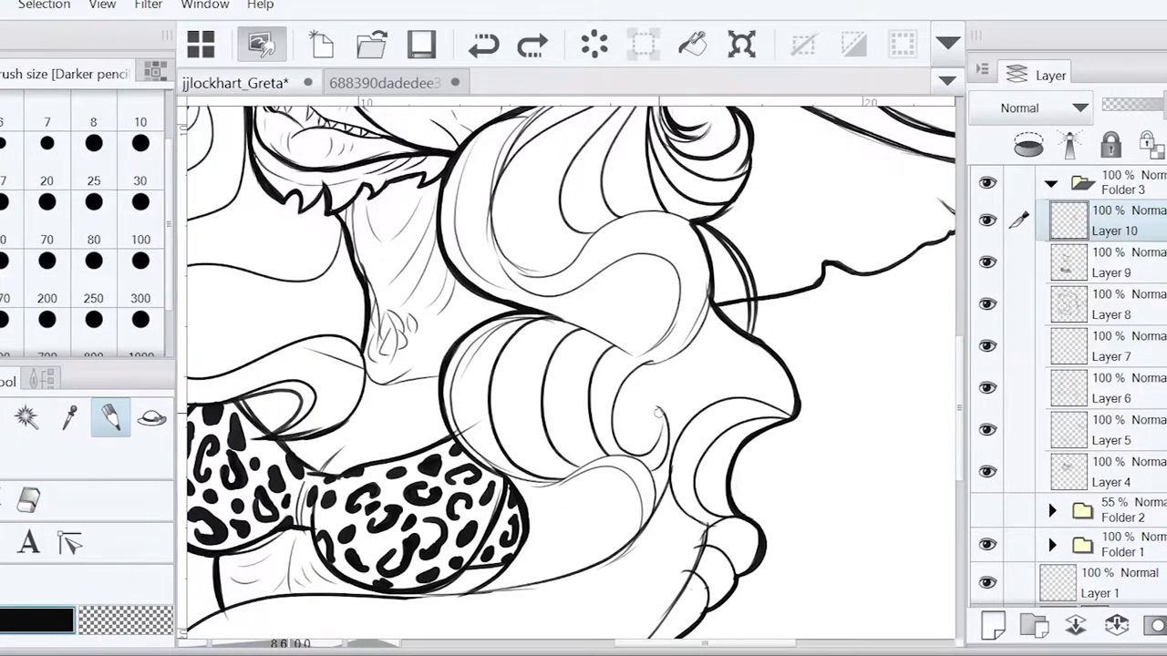
{"action": "left_click_drag", "start_coordinate": [657, 408], "coordinate": [662, 440]}
{"action": "left_click_drag", "start_coordinate": [662, 440], "coordinate": [683, 304]}
{"action": "left_click_drag", "start_coordinate": [573, 349], "coordinate": [583, 447]}
{"action": "left_click_drag", "start_coordinate": [619, 351], "coordinate": [643, 433]}
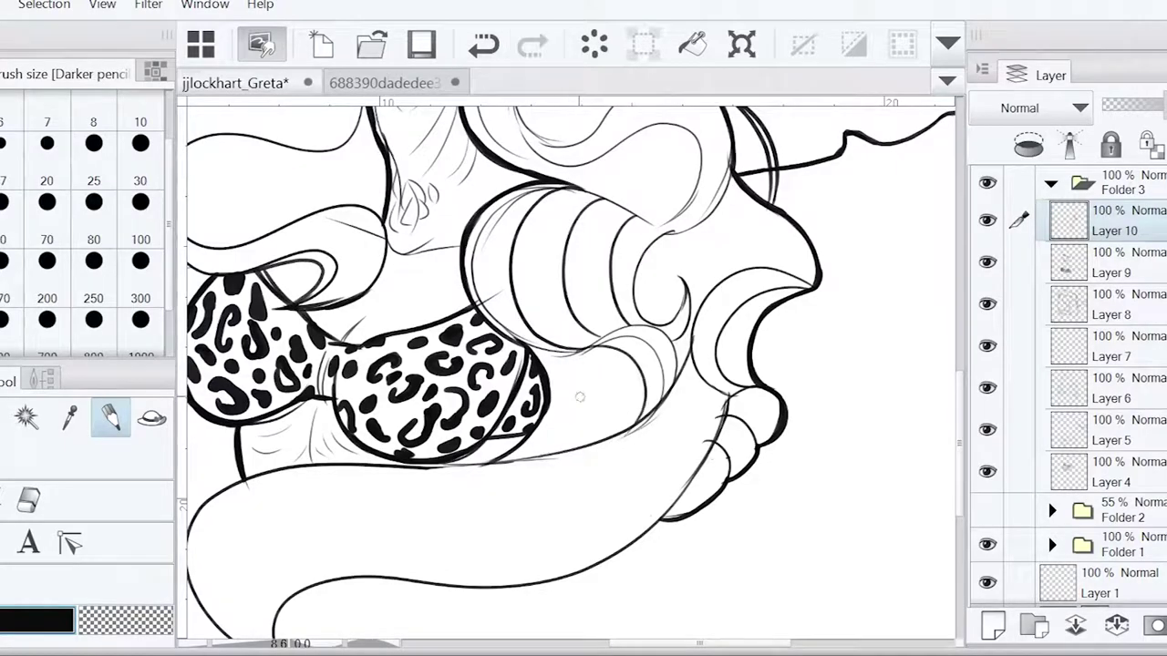
{"action": "left_click_drag", "start_coordinate": [556, 351], "coordinate": [583, 451]}
{"action": "key", "text": "e"}
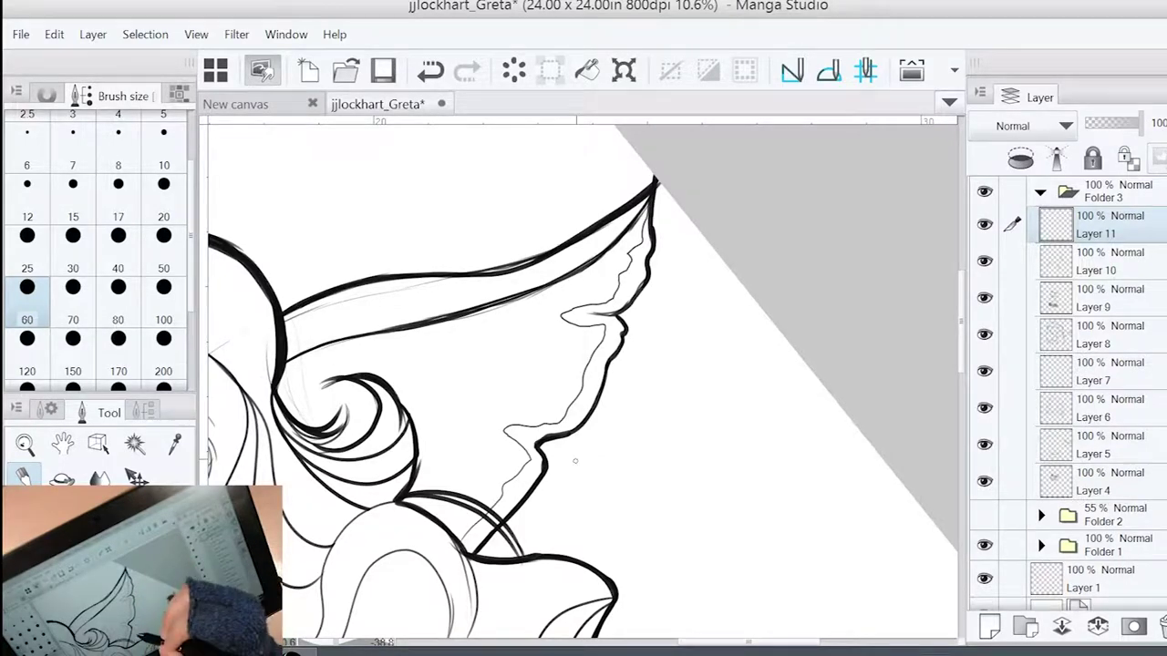
Draw three thin fold lines running inward from the notches of the long ear's ragged edge
{"action": "left_click_drag", "start_coordinate": [475, 324], "coordinate": [599, 348]}
{"action": "left_click_drag", "start_coordinate": [439, 404], "coordinate": [506, 427]}
{"action": "left_click_drag", "start_coordinate": [427, 458], "coordinate": [502, 480]}
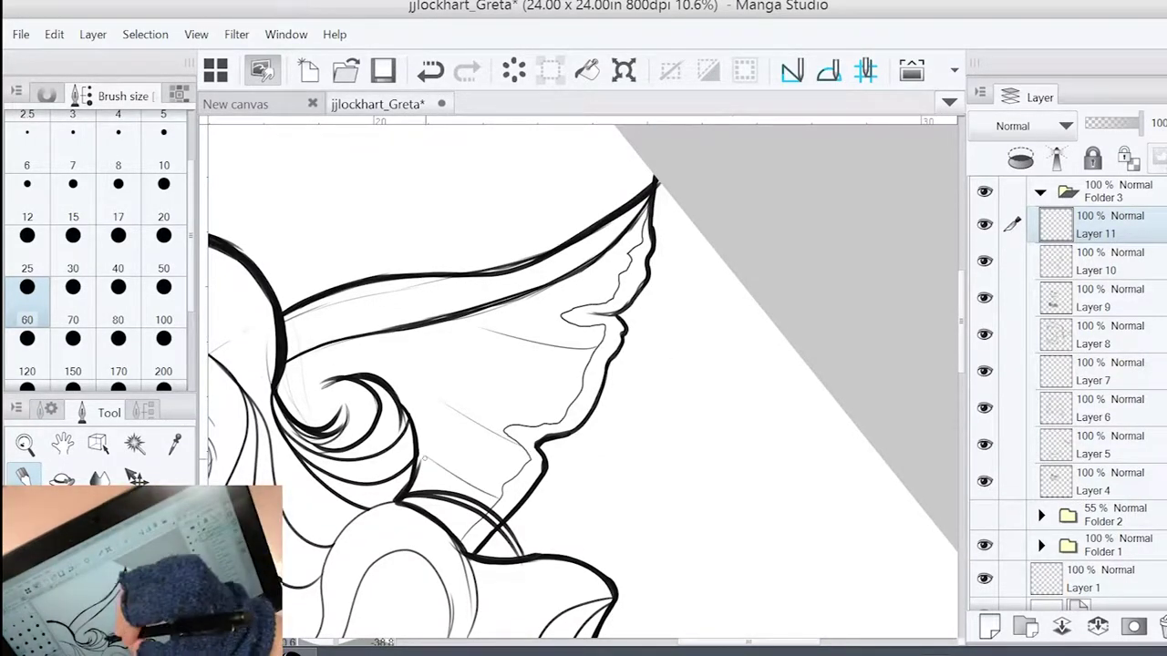
Draw a row of short curved ridges across the upper band of the long ear
{"action": "left_click_drag", "start_coordinate": [305, 317], "coordinate": [308, 346]}
{"action": "left_click_drag", "start_coordinate": [320, 308], "coordinate": [322, 344]}
{"action": "left_click_drag", "start_coordinate": [336, 297], "coordinate": [339, 338]}
{"action": "left_click_drag", "start_coordinate": [351, 291], "coordinate": [355, 334]}
{"action": "left_click_drag", "start_coordinate": [363, 289], "coordinate": [365, 328]}
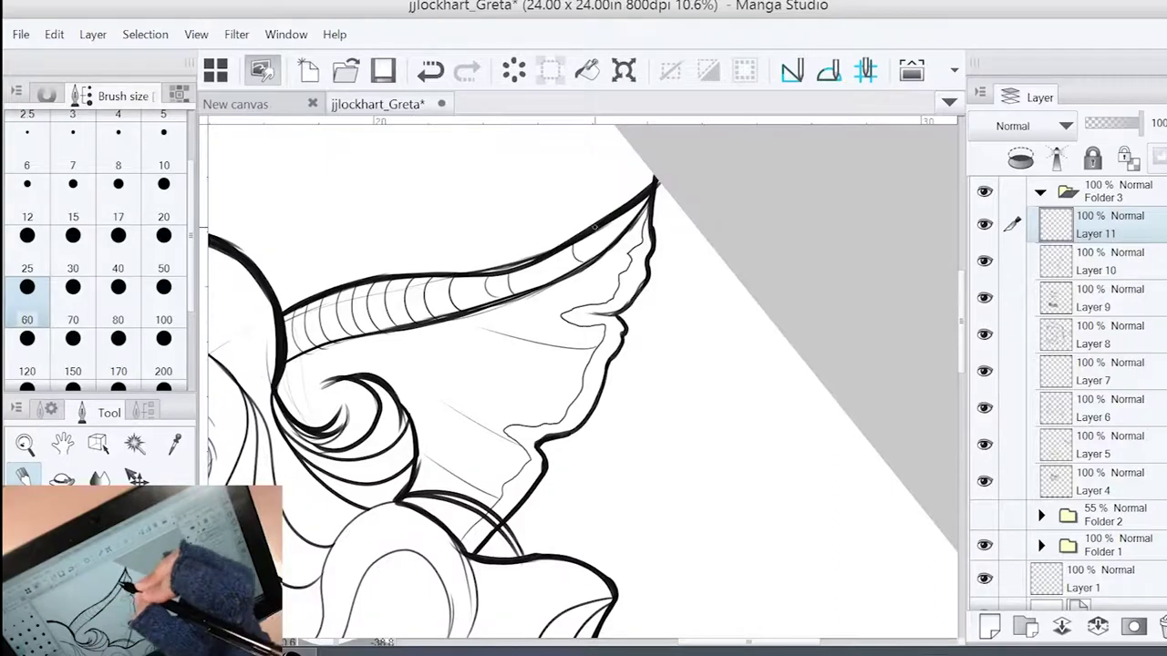
Add thin fold and edge lines inside the small far ear with brush size 60
{"action": "left_click", "coordinate": [164, 290]}
{"action": "left_click_drag", "start_coordinate": [584, 383], "coordinate": [720, 332]}
{"action": "scroll", "coordinate": [583, 383], "scroll_direction": "down", "scroll_amount": 3}
{"action": "scroll", "coordinate": [583, 383], "scroll_direction": "up", "scroll_amount": 3}
{"action": "left_click", "coordinate": [27, 287]}
{"action": "left_click_drag", "start_coordinate": [408, 294], "coordinate": [430, 310]}
{"action": "left_click_drag", "start_coordinate": [454, 363], "coordinate": [474, 392]}
{"action": "left_click_drag", "start_coordinate": [405, 333], "coordinate": [403, 358]}
{"action": "left_click_drag", "start_coordinate": [382, 408], "coordinate": [412, 425]}
{"action": "left_click_drag", "start_coordinate": [584, 383], "coordinate": [693, 274]}
{"action": "left_click", "coordinate": [164, 290]}
{"action": "left_click", "coordinate": [28, 288]}
{"action": "mouse_move", "coordinate": [583, 383]}
{"action": "left_mouse_down"}
{"action": "mouse_move", "coordinate": [519, 377]}
{"action": "mouse_move", "coordinate": [583, 383]}
{"action": "left_mouse_up"}
{"action": "scroll", "coordinate": [583, 383], "scroll_direction": "down", "scroll_amount": 2}
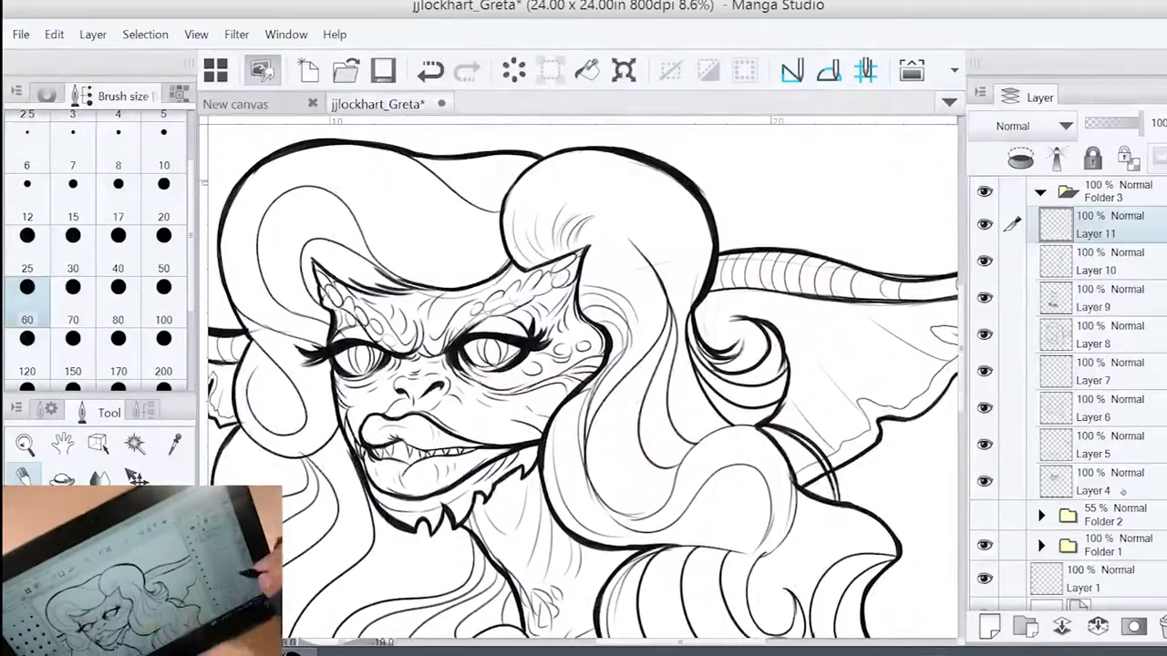
Find the layer holding the fine strand lines on the front hair roll and erase them, using size 100
{"action": "left_click", "coordinate": [1094, 481]}
{"action": "left_click", "coordinate": [164, 287]}
{"action": "left_click", "coordinate": [1094, 445]}
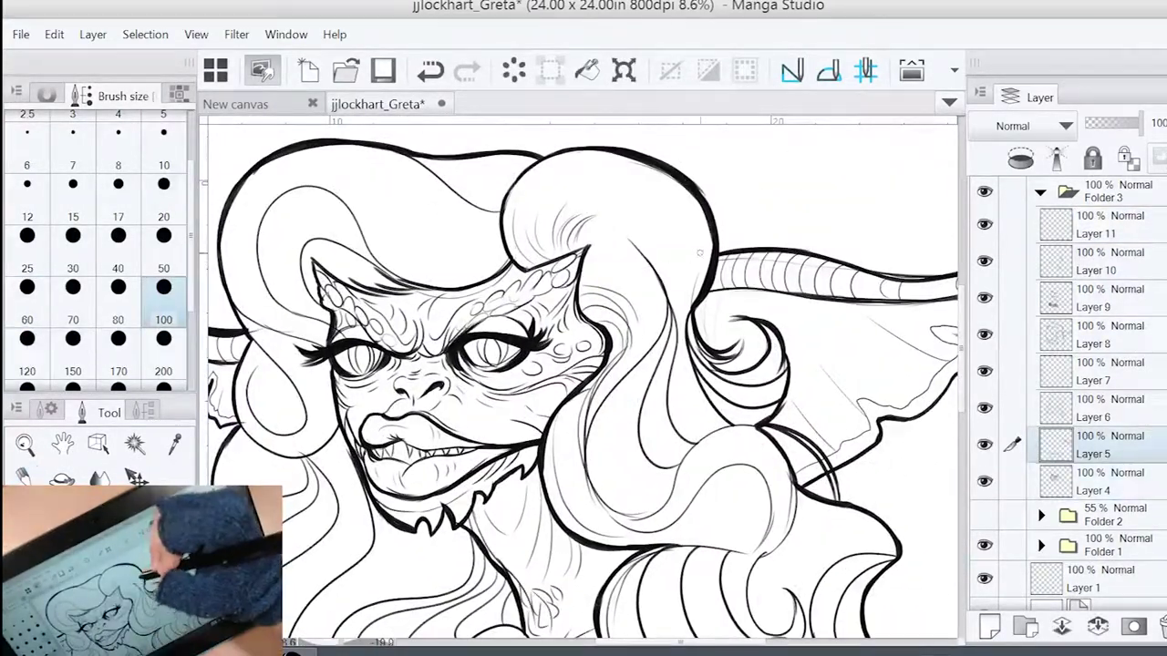
{"action": "left_click", "coordinate": [1094, 408]}
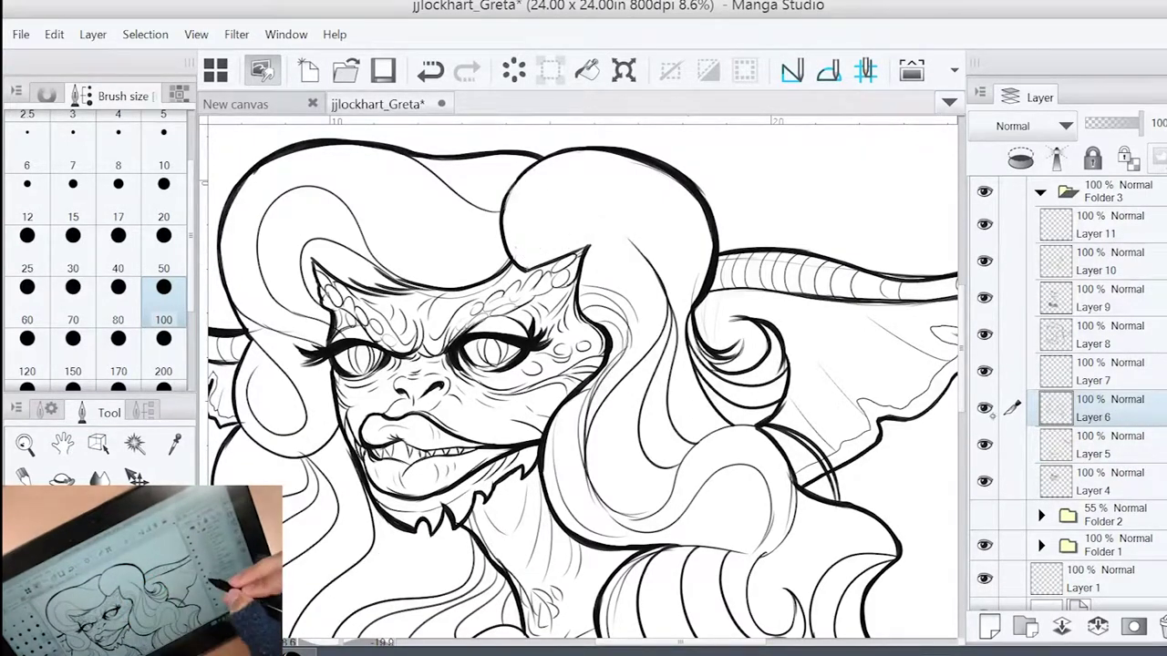
{"action": "left_click", "coordinate": [1094, 444]}
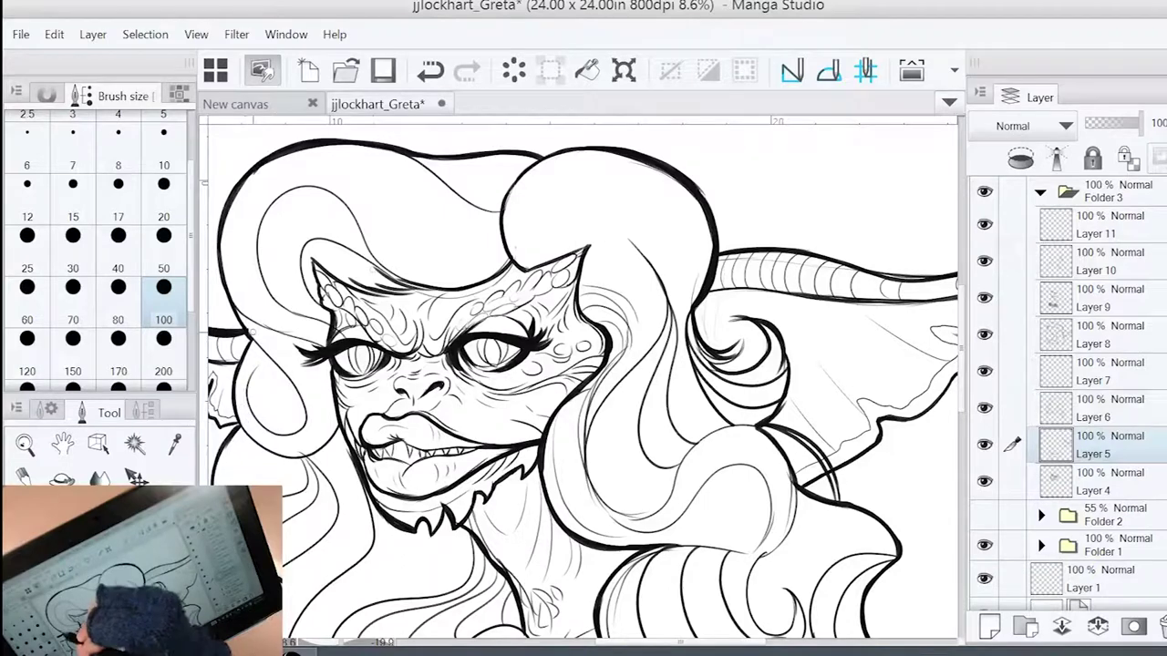
Draw long evenly spaced curved strands over the front hair roll above the brow on Layer 11
{"action": "left_click", "coordinate": [1093, 226]}
{"action": "scroll", "coordinate": [583, 383], "scroll_direction": "up", "scroll_amount": 1}
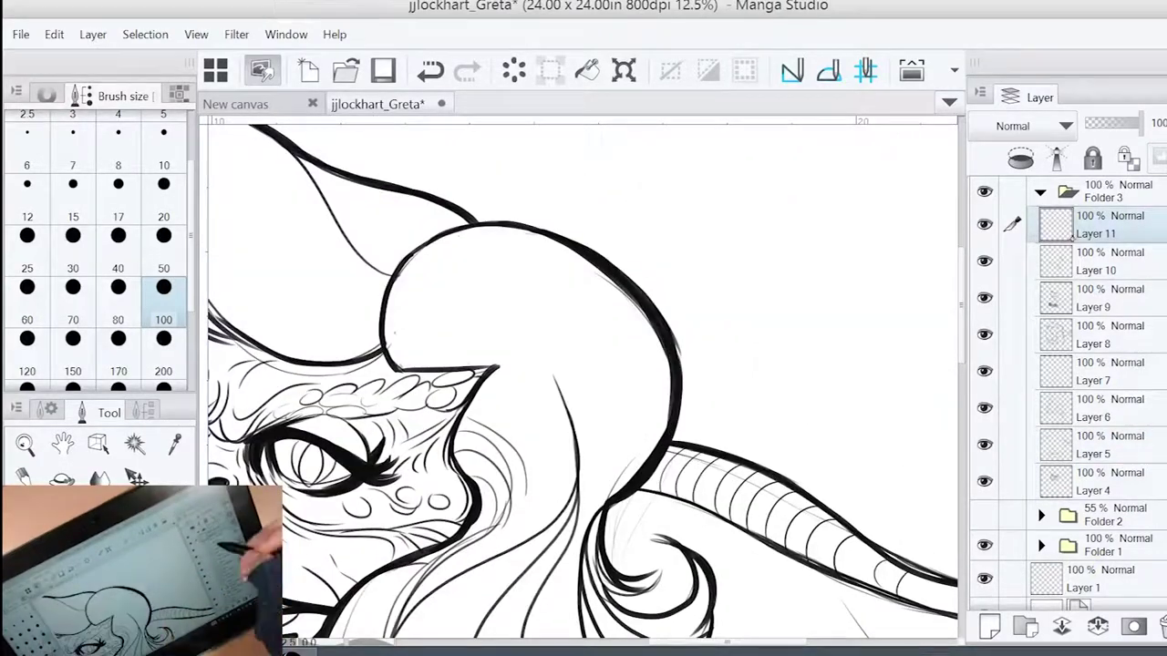
{"action": "mouse_move", "coordinate": [414, 365]}
{"action": "left_mouse_down"}
{"action": "mouse_move", "coordinate": [602, 246]}
{"action": "mouse_move", "coordinate": [620, 265]}
{"action": "left_mouse_up"}
{"action": "left_click_drag", "start_coordinate": [612, 447], "coordinate": [679, 524]}
{"action": "left_click_drag", "start_coordinate": [681, 351], "coordinate": [627, 271]}
{"action": "key", "text": "ctrl+z"}
{"action": "key", "text": "ctrl+z"}
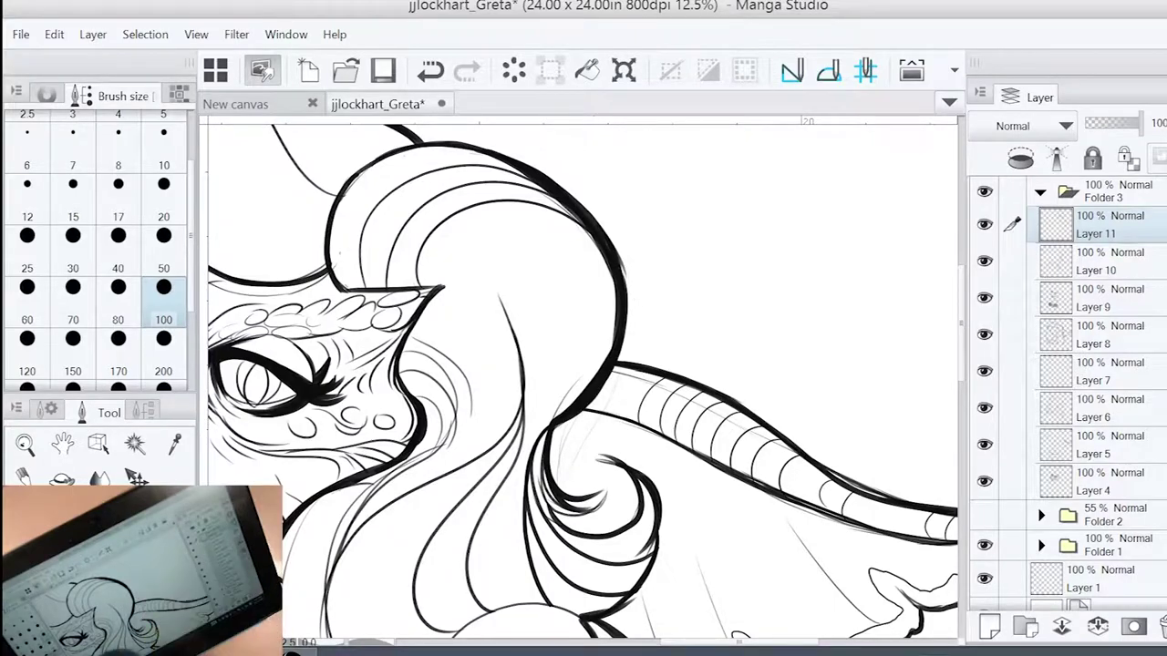
{"action": "key", "text": "minus"}
{"action": "key", "text": "minus"}
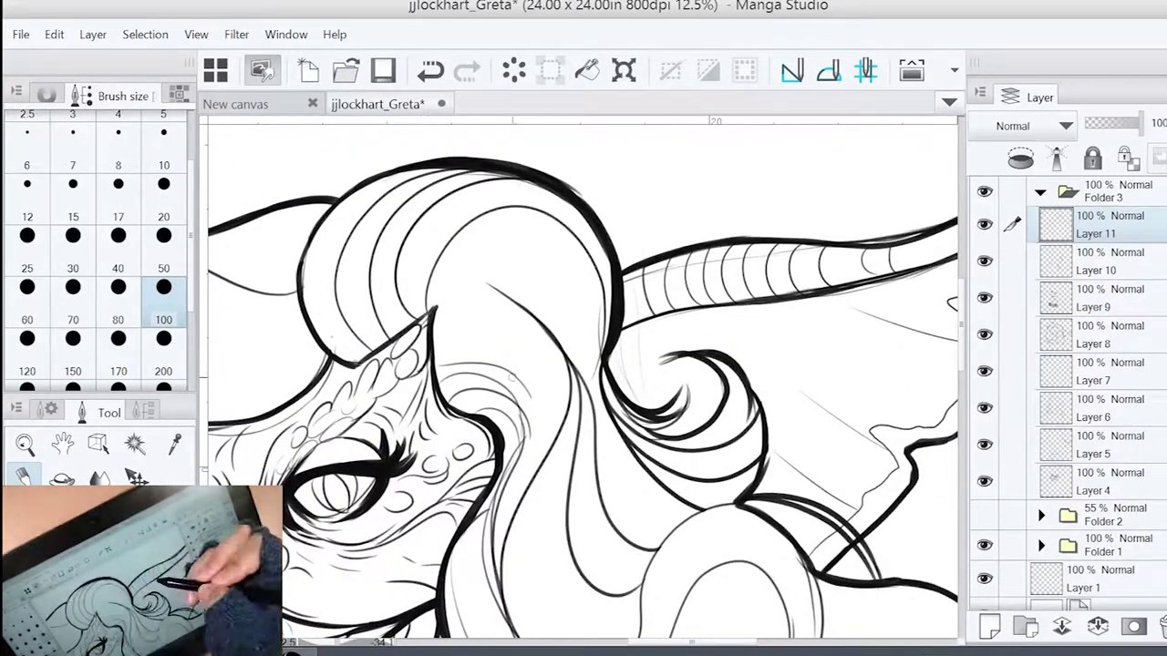
Draw a long curved strand down the hair lock beside the temple and erase its fine lines on Layer 6
{"action": "key", "text": "ctrl+0"}
{"action": "key", "text": "ctrl+plus"}
{"action": "key", "text": "ctrl+plus"}
{"action": "left_click_drag", "start_coordinate": [547, 364], "coordinate": [611, 529]}
{"action": "left_click", "coordinate": [1094, 408]}
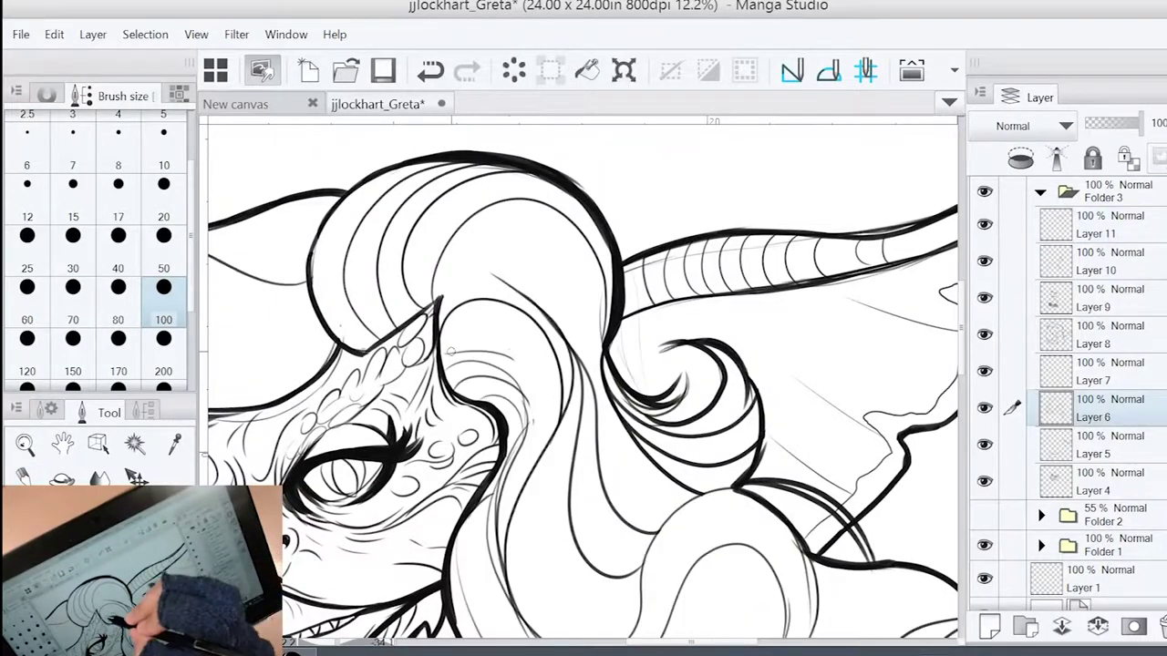
Draw further curved strands on Layer 11 inside the temple lock, arching around the cheek
{"action": "left_click", "coordinate": [1094, 225]}
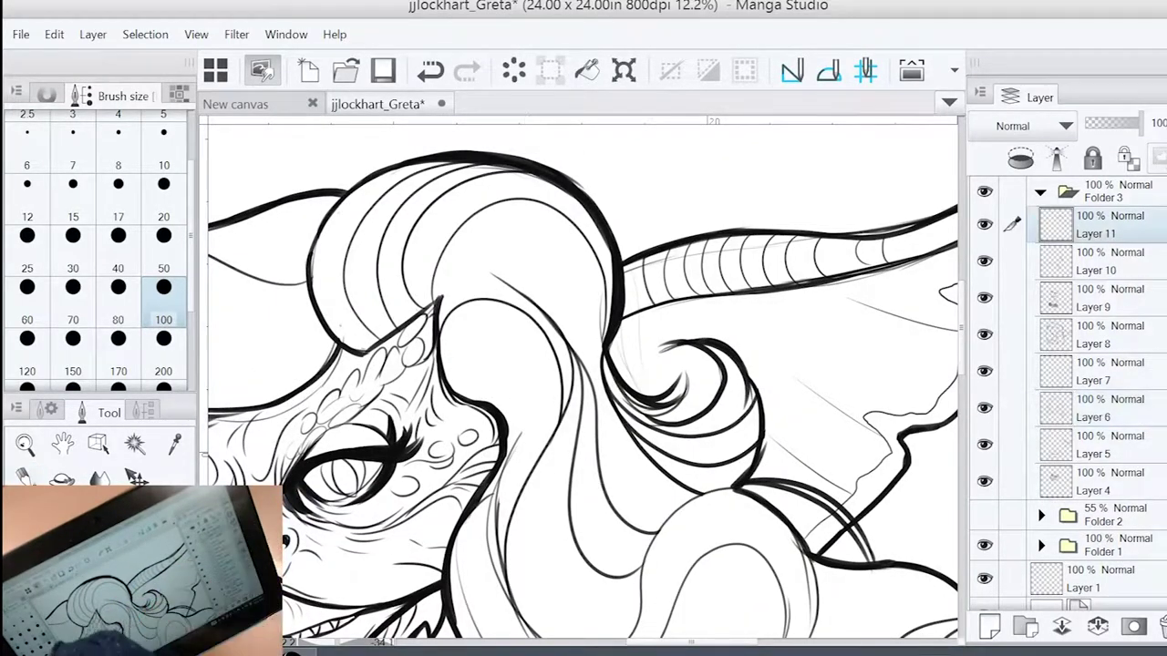
{"action": "left_click_drag", "start_coordinate": [547, 365], "coordinate": [510, 274]}
{"action": "left_click", "coordinate": [1093, 407]}
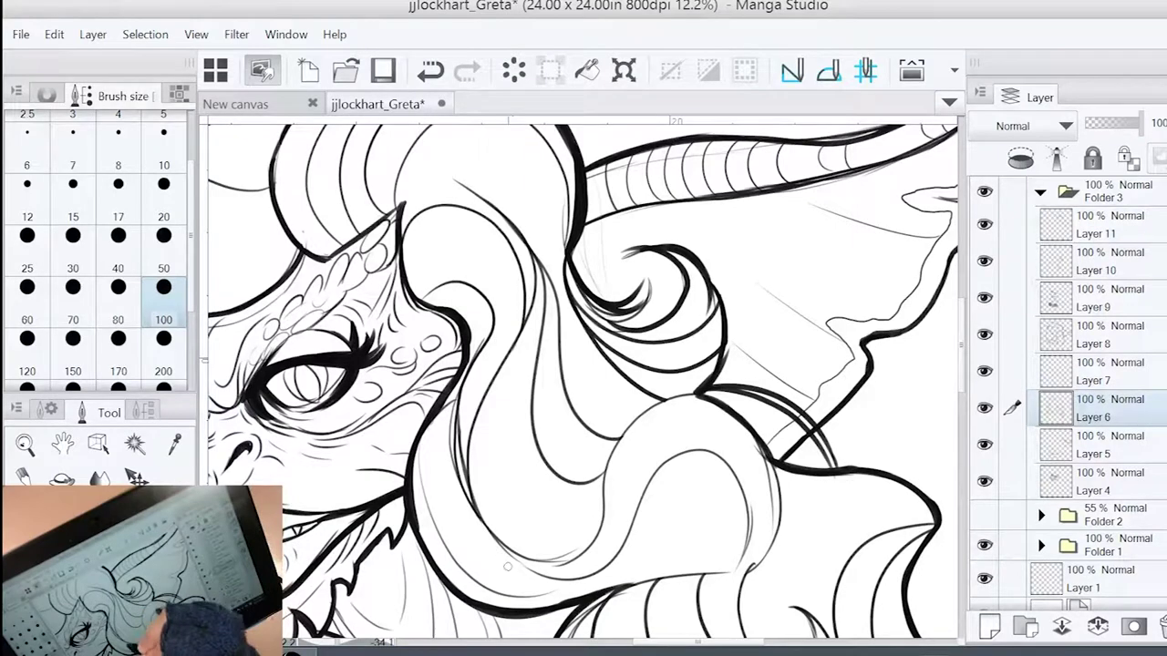
{"action": "left_click", "coordinate": [1094, 224]}
{"action": "left_click_drag", "start_coordinate": [419, 228], "coordinate": [524, 319]}
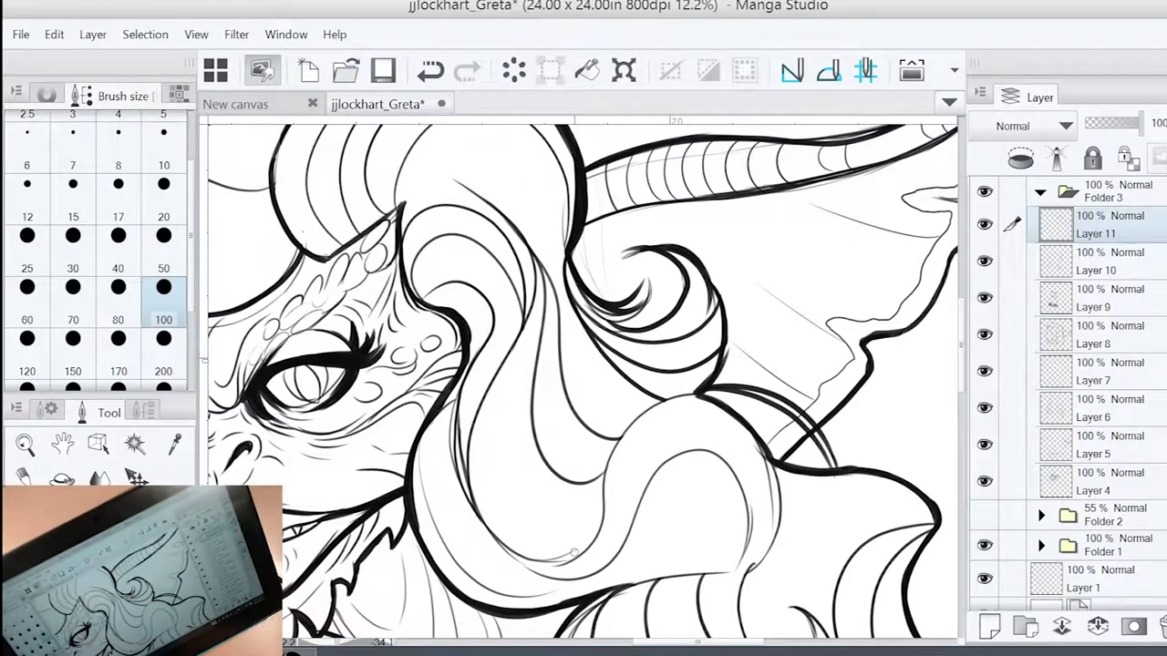
Clean up the overlapping fine lines along the upper edge of the temple hair lock on Layer 6
{"action": "left_click_drag", "start_coordinate": [573, 552], "coordinate": [528, 607]}
{"action": "left_click", "coordinate": [1094, 444]}
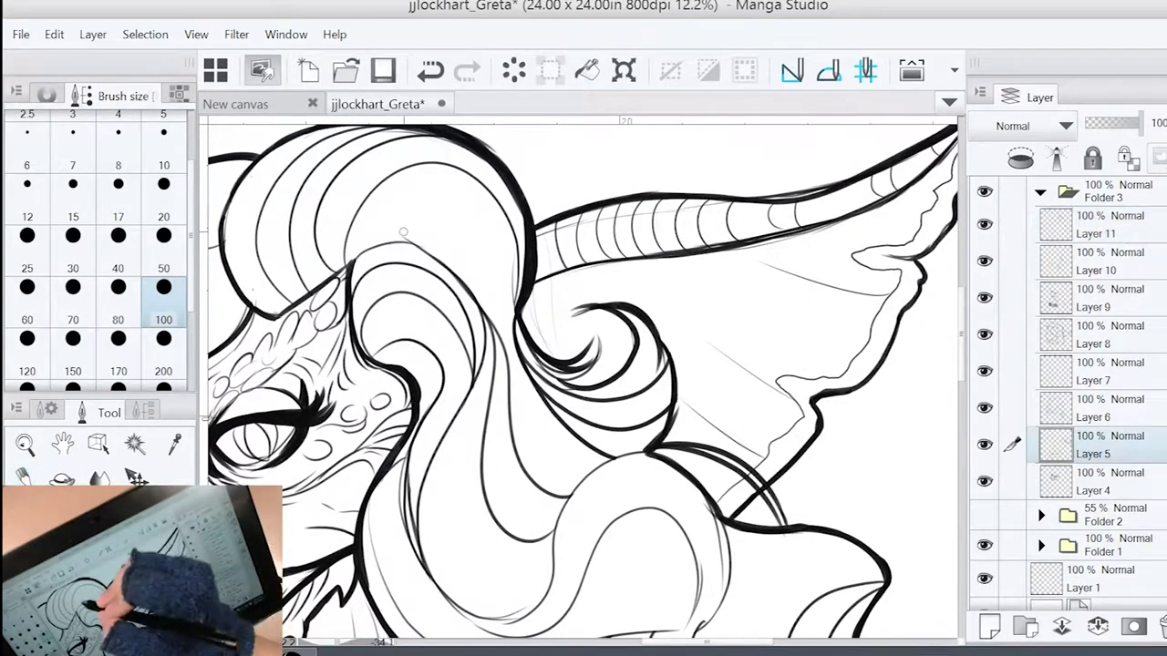
{"action": "left_click", "coordinate": [1093, 408]}
{"action": "left_click_drag", "start_coordinate": [547, 410], "coordinate": [576, 370]}
{"action": "key", "text": "ctrl+z"}
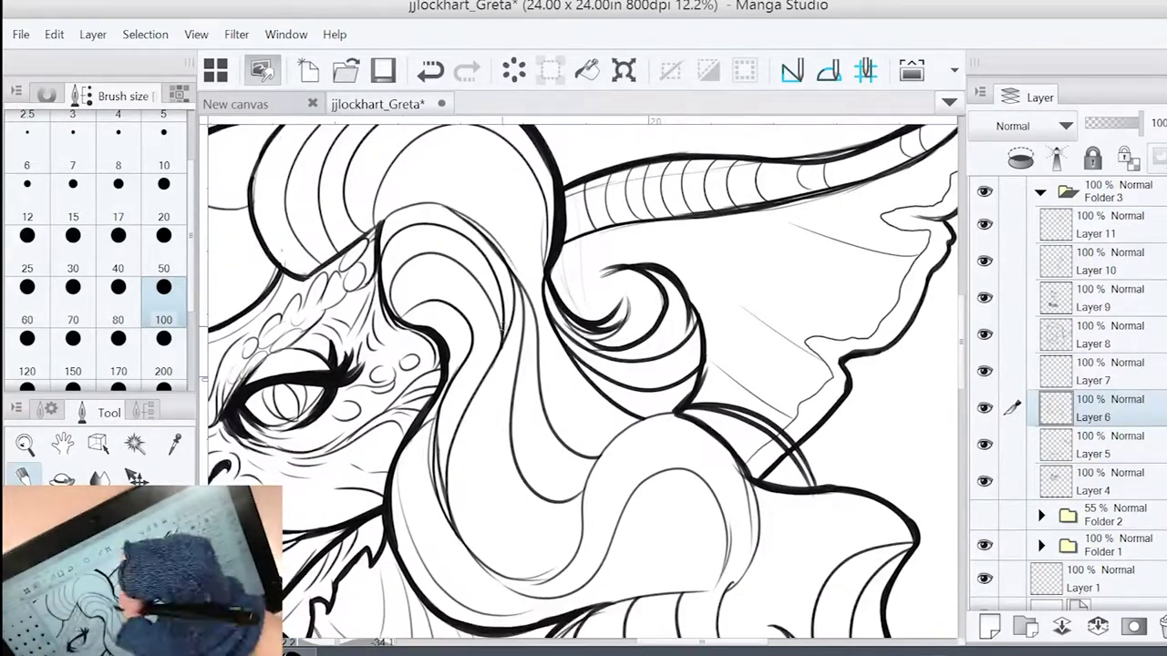
{"action": "key", "text": "ctrl+y"}
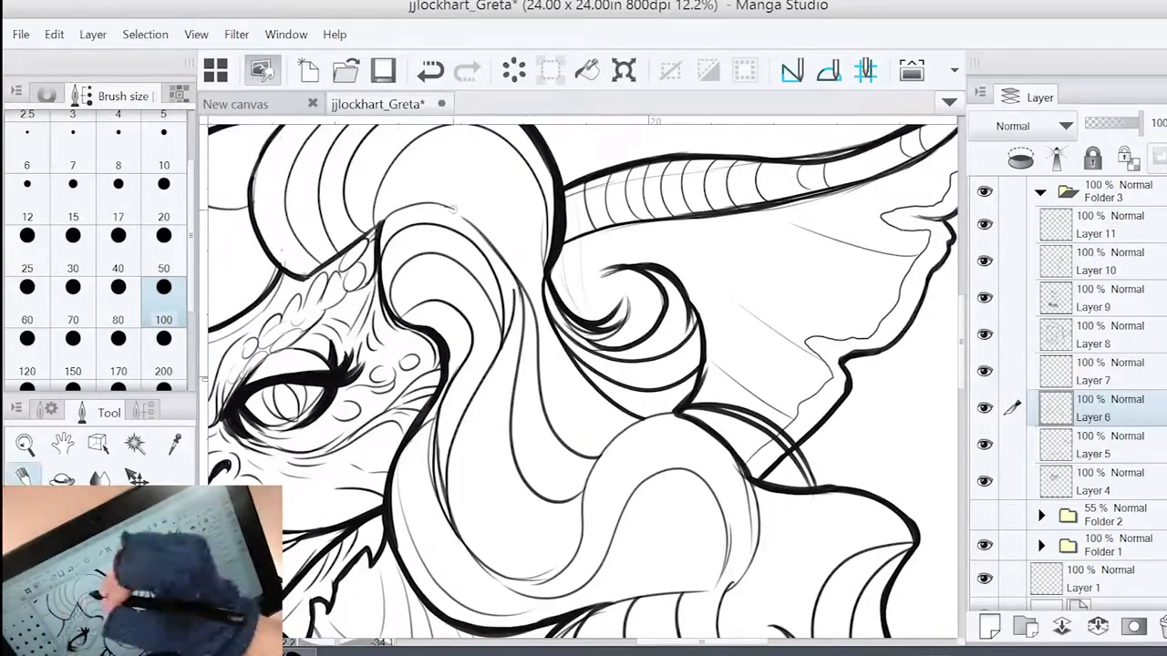
{"action": "left_click_drag", "start_coordinate": [508, 251], "coordinate": [466, 63]}
{"action": "left_click_drag", "start_coordinate": [470, 431], "coordinate": [430, 495]}
{"action": "key", "text": "ctrl+z"}
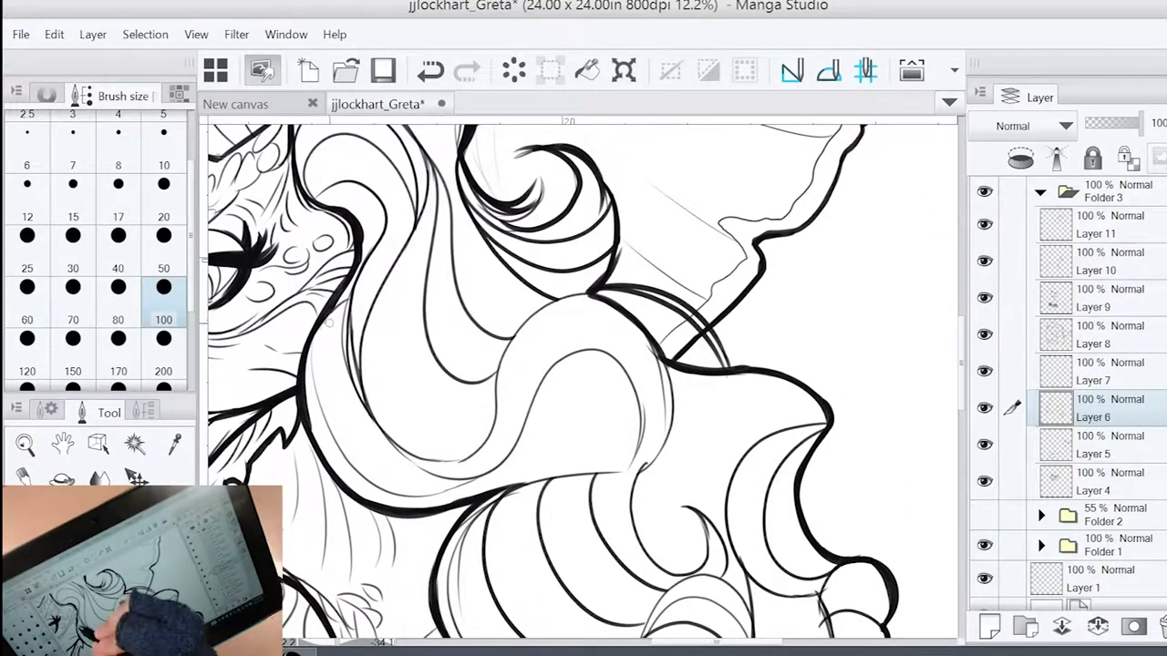
Draw nested curved strands inside the looping curl below the temple lock on Layer 6
{"action": "left_click_drag", "start_coordinate": [516, 440], "coordinate": [593, 445]}
{"action": "key", "text": "ctrl+z"}
{"action": "key", "text": "ctrl+z"}
{"action": "mouse_move", "coordinate": [497, 470]}
{"action": "left_mouse_down"}
{"action": "mouse_move", "coordinate": [611, 401]}
{"action": "mouse_move", "coordinate": [573, 429]}
{"action": "left_mouse_up"}
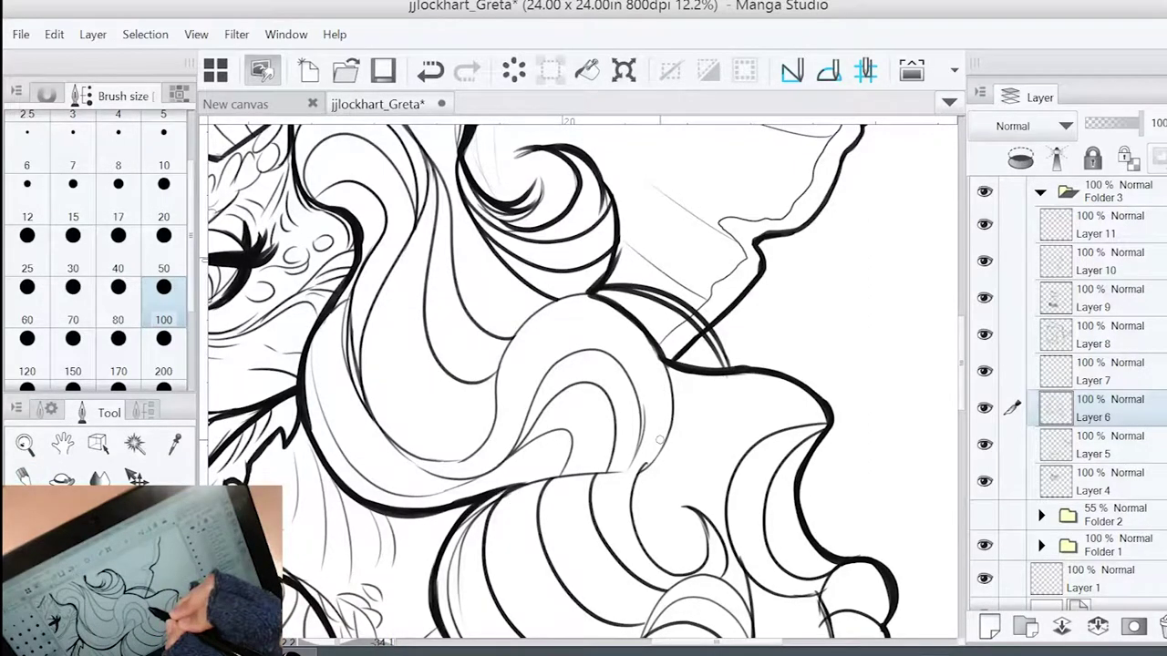
{"action": "key", "text": "ctrl+z"}
Add a new layer above Layer 11 and draw fanned strands in the lower lock beside the spiral curl
{"action": "scroll", "coordinate": [584, 383], "scroll_direction": "down", "scroll_amount": 1}
{"action": "left_click", "coordinate": [1103, 225]}
{"action": "mouse_move", "coordinate": [584, 383]}
{"action": "left_mouse_down"}
{"action": "mouse_move", "coordinate": [556, 365]}
{"action": "mouse_move", "coordinate": [538, 461]}
{"action": "left_mouse_up"}
{"action": "mouse_move", "coordinate": [547, 382]}
{"action": "left_mouse_down"}
{"action": "mouse_move", "coordinate": [611, 424]}
{"action": "mouse_move", "coordinate": [565, 478]}
{"action": "left_mouse_up"}
{"action": "left_click", "coordinate": [990, 626]}
{"action": "left_click", "coordinate": [22, 474]}
{"action": "key", "text": "ctrl+z"}
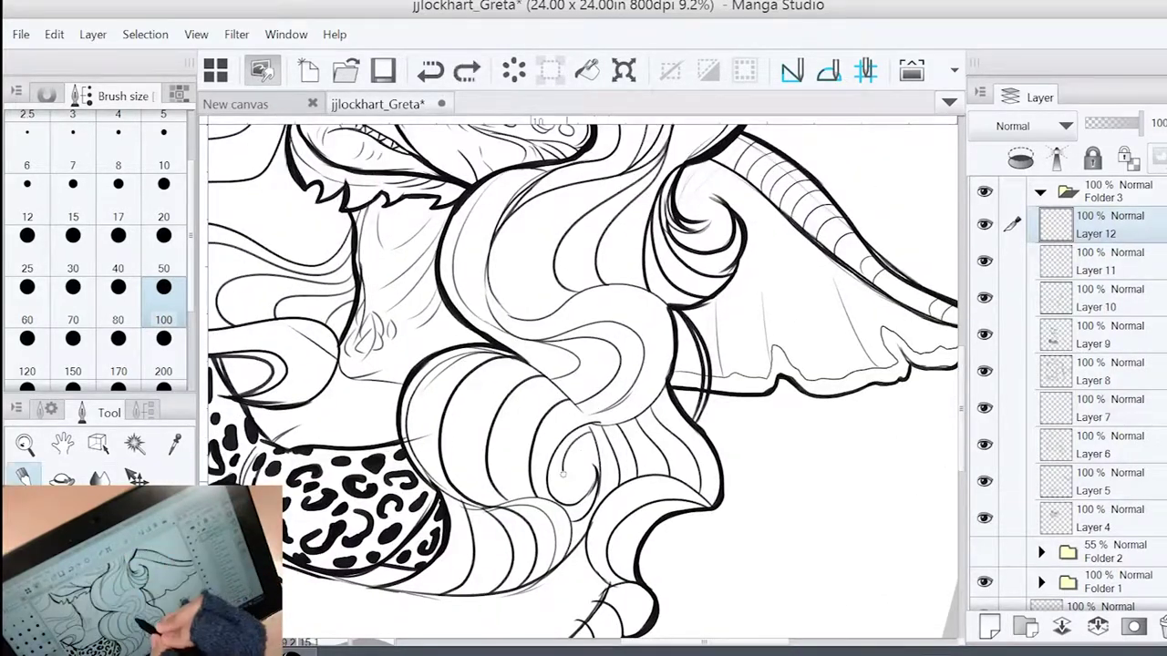
{"action": "left_click_drag", "start_coordinate": [565, 401], "coordinate": [583, 474]}
Draw more curved strands inside the front hair roll above the brow on Layer 12
{"action": "left_click_drag", "start_coordinate": [592, 274], "coordinate": [620, 356]}
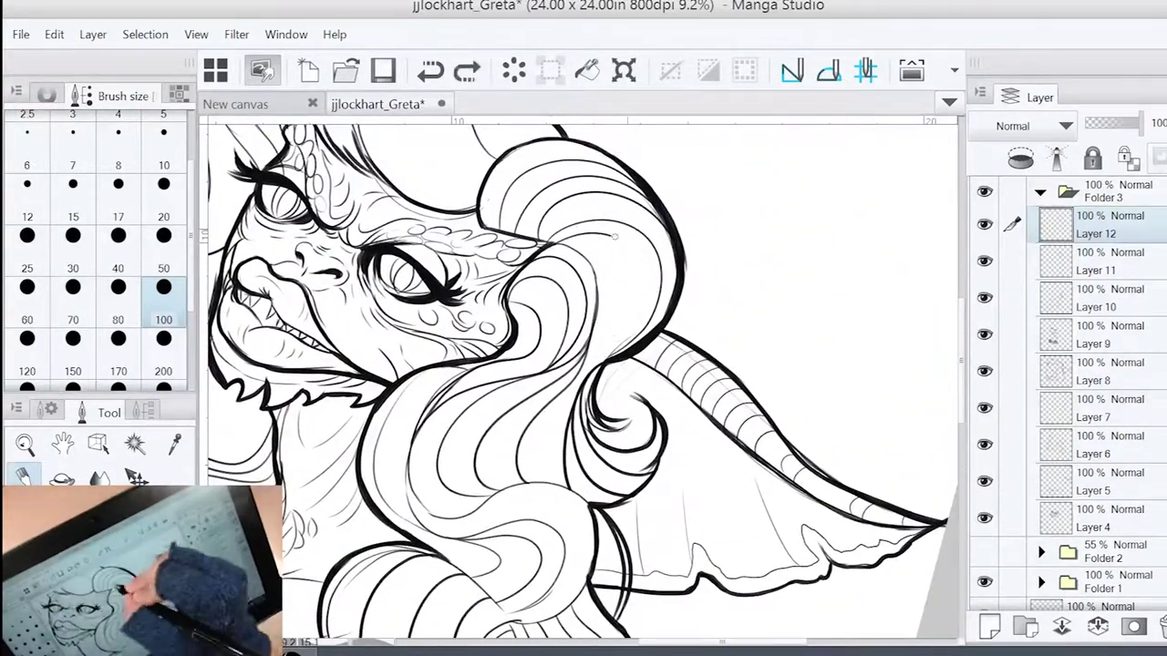
{"action": "left_click_drag", "start_coordinate": [614, 235], "coordinate": [598, 205]}
{"action": "scroll", "coordinate": [597, 205], "scroll_direction": "down", "scroll_amount": 4}
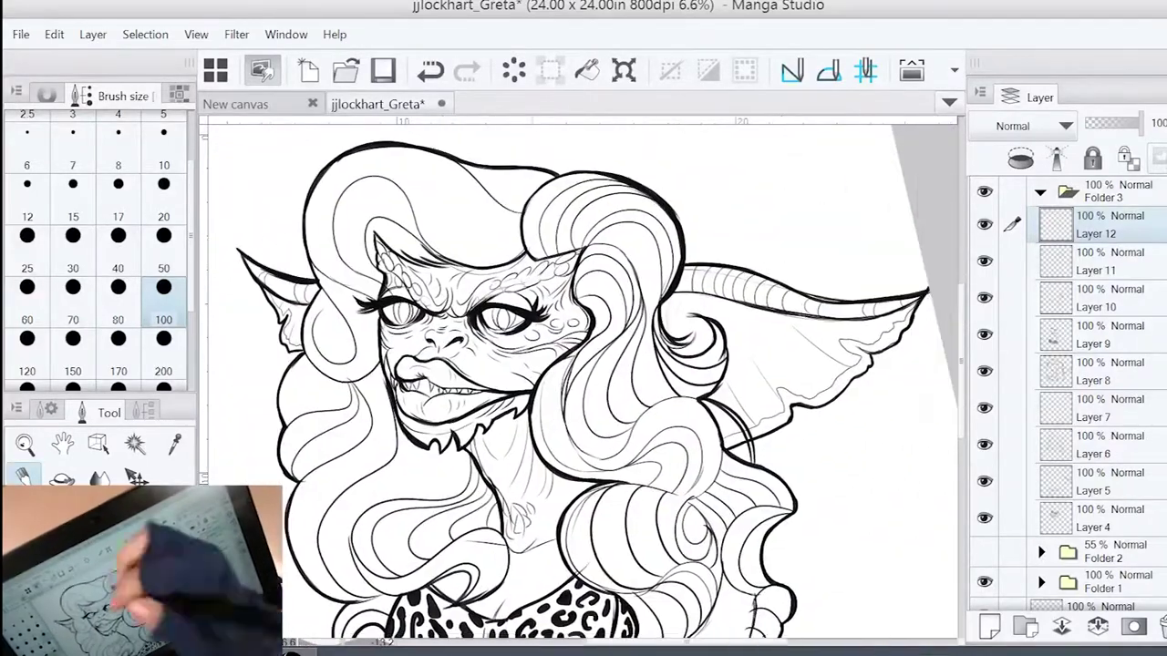
Draw long sweeping strands across the large forehead wave and the locks below the far ear on Layer 12
{"action": "mouse_move", "coordinate": [730, 419]}
{"action": "left_mouse_down"}
{"action": "mouse_move", "coordinate": [720, 347]}
{"action": "mouse_move", "coordinate": [684, 265]}
{"action": "left_mouse_up"}
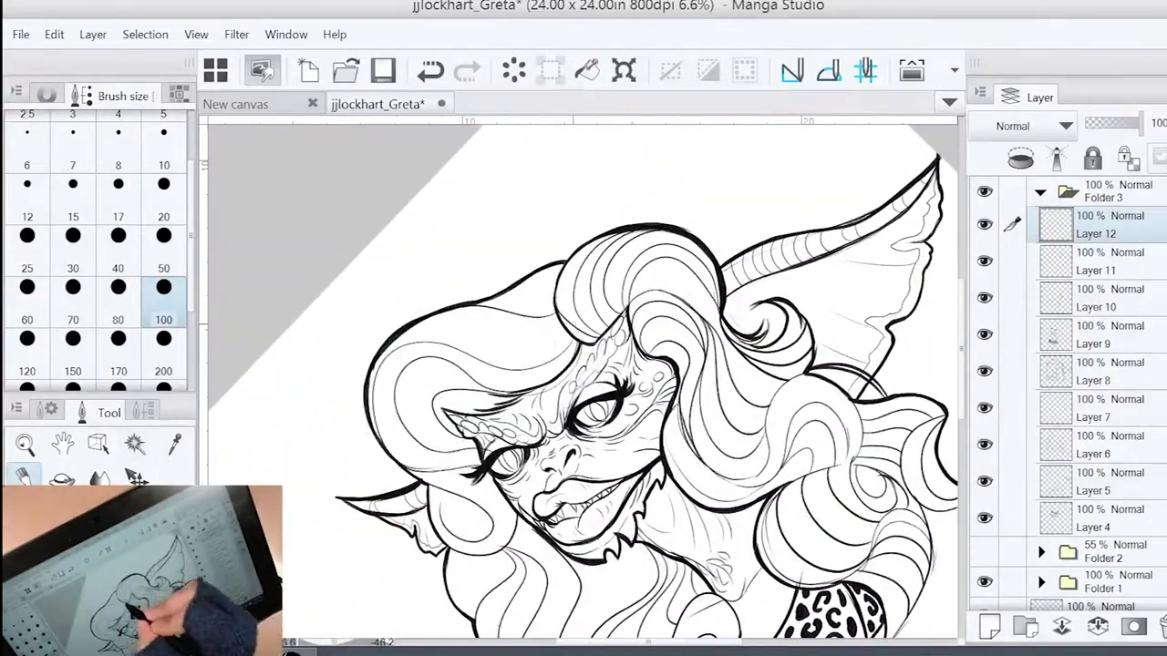
{"action": "left_click_drag", "start_coordinate": [639, 382], "coordinate": [596, 310]}
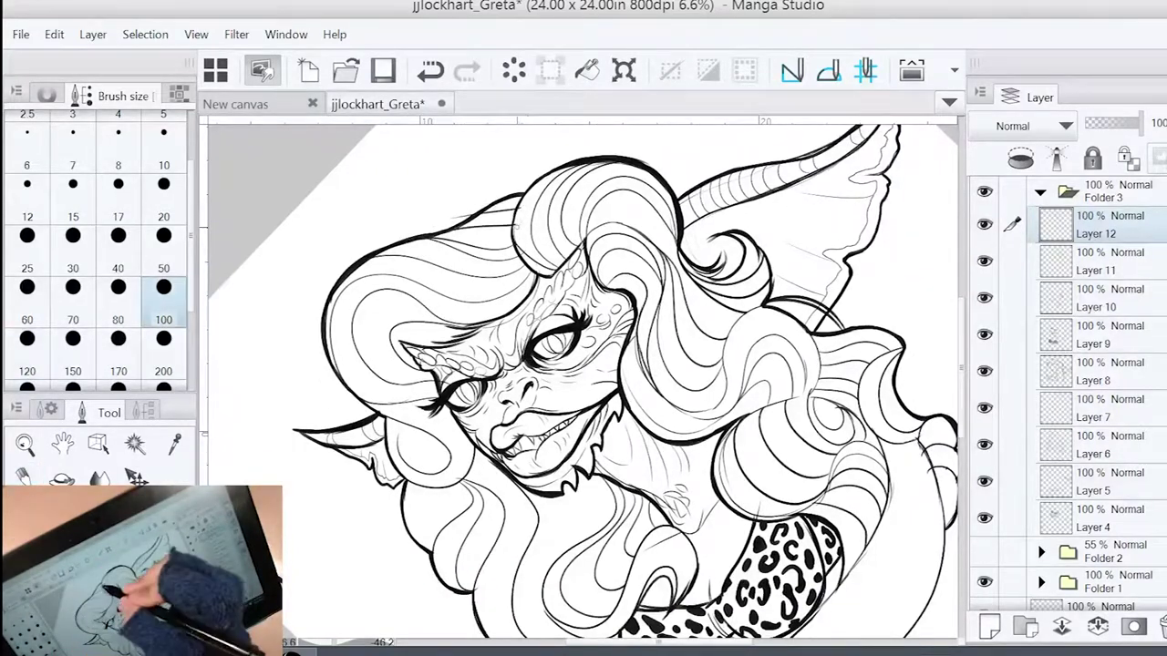
{"action": "left_click_drag", "start_coordinate": [584, 382], "coordinate": [551, 303]}
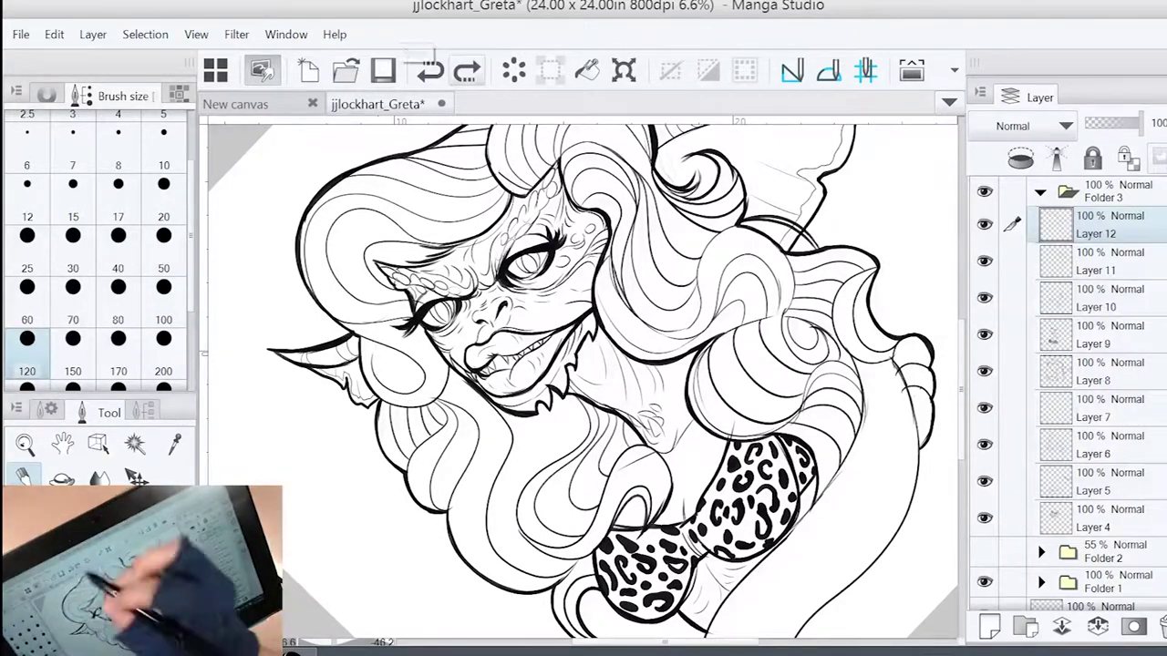
Add curved strands inside the small curl beside the far ear, using brush size 120
{"action": "scroll", "coordinate": [357, 413], "scroll_direction": "up", "scroll_amount": 3}
{"action": "left_click_drag", "start_coordinate": [583, 382], "coordinate": [549, 334]}
{"action": "left_click_drag", "start_coordinate": [584, 383], "coordinate": [483, 237]}
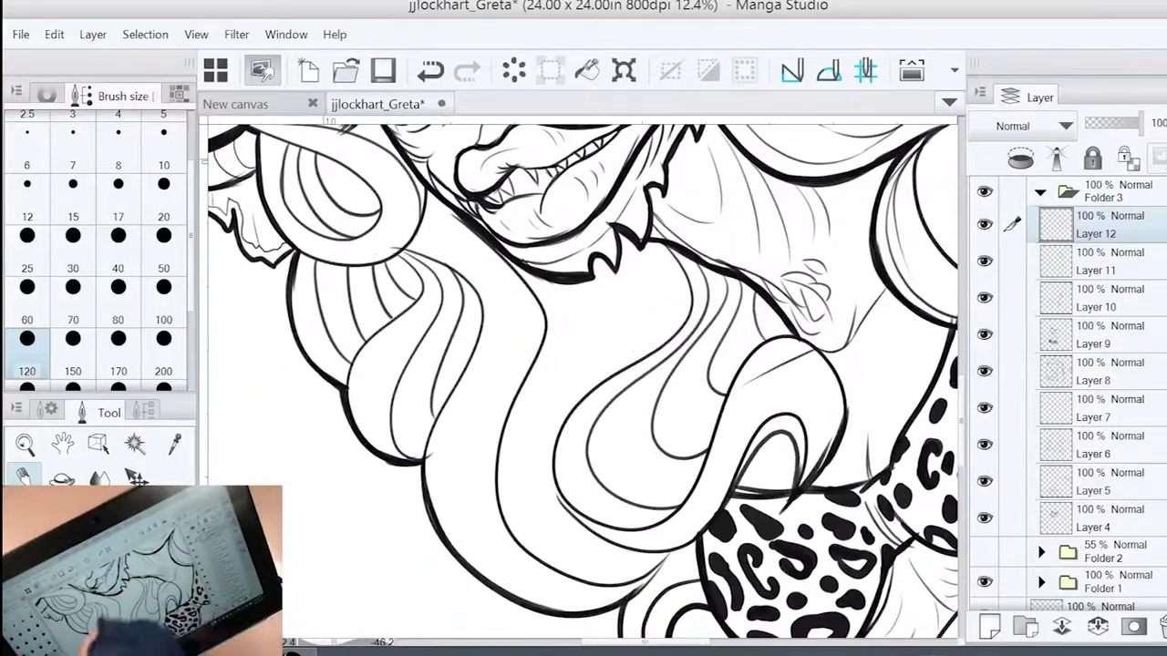
{"action": "left_click_drag", "start_coordinate": [583, 383], "coordinate": [501, 319]}
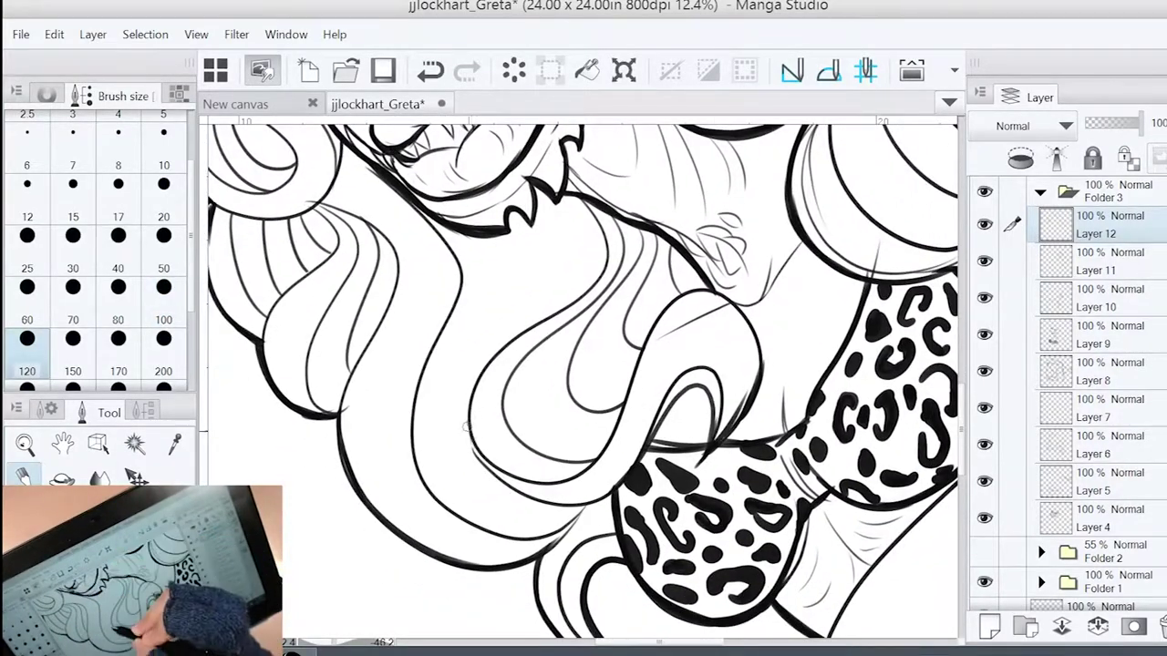
{"action": "left_click_drag", "start_coordinate": [404, 489], "coordinate": [352, 478]}
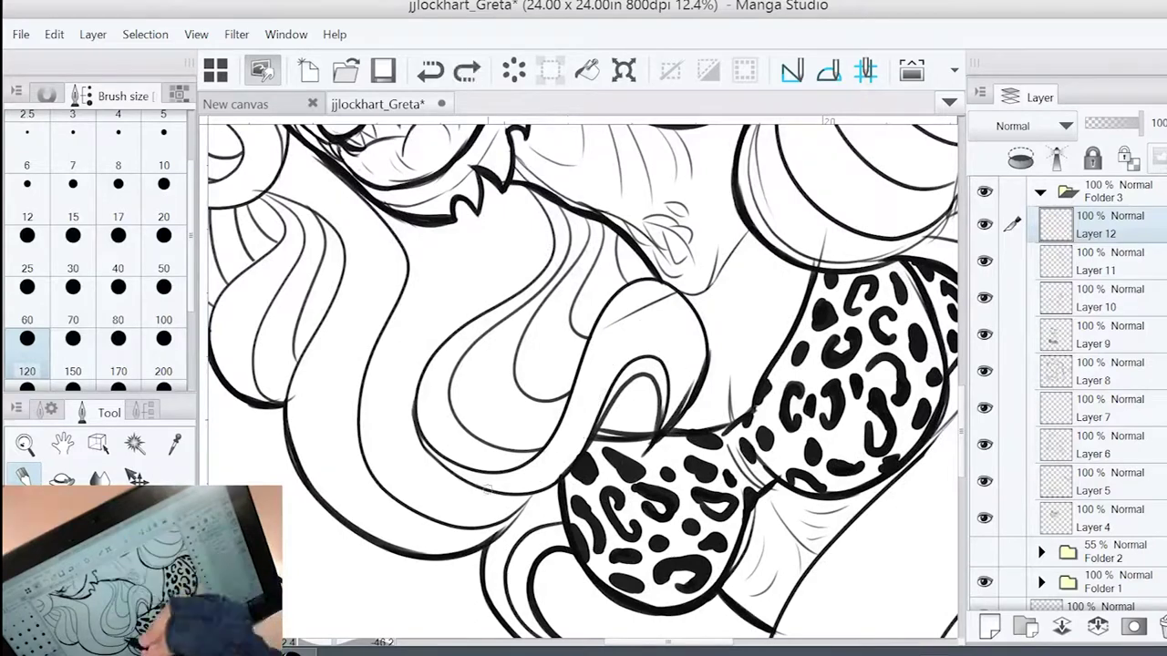
Draw long flowing strands down the large hair lock beside the chin and chest, switching between brush sizes 100 and 120
{"action": "left_click_drag", "start_coordinate": [583, 383], "coordinate": [611, 319]}
{"action": "scroll", "coordinate": [583, 383], "scroll_direction": "down", "scroll_amount": 3}
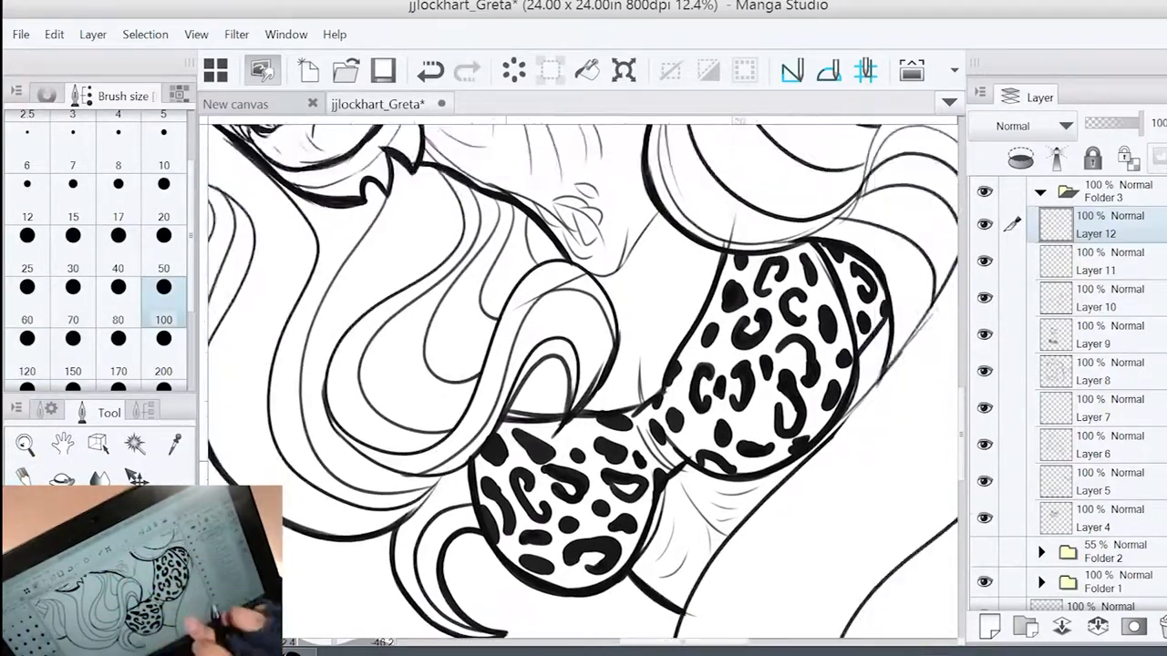
{"action": "left_click_drag", "start_coordinate": [584, 382], "coordinate": [571, 399]}
{"action": "key", "text": "bracketright"}
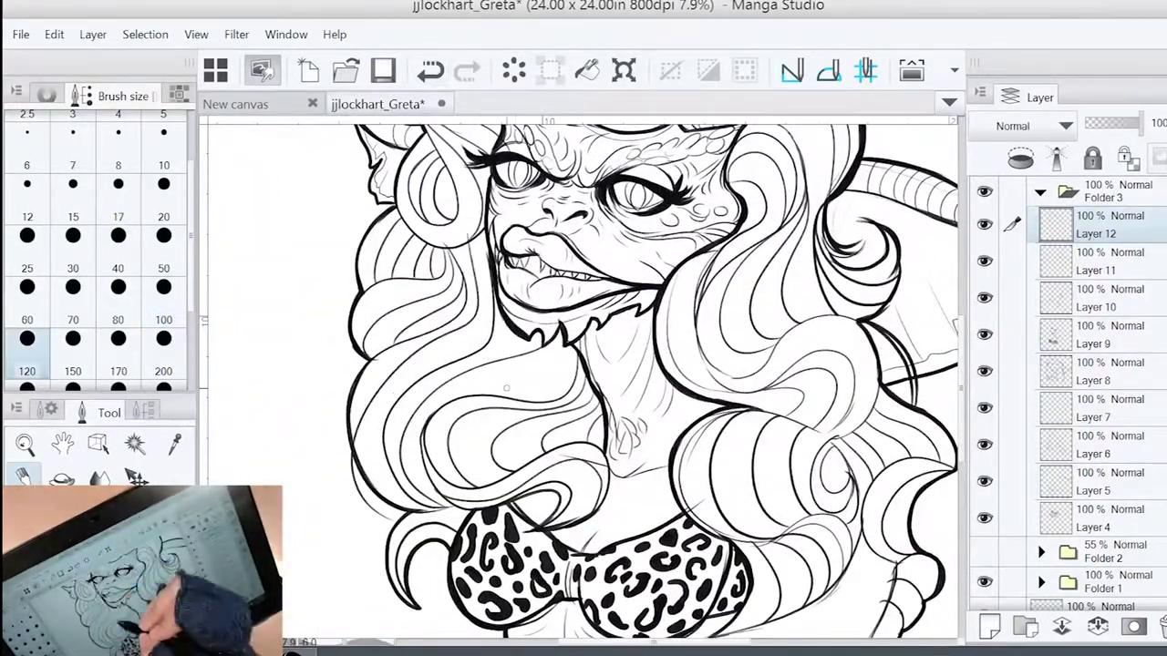
{"action": "key", "text": "bracketleft"}
{"action": "mouse_move", "coordinate": [583, 383]}
{"action": "left_mouse_down"}
{"action": "mouse_move", "coordinate": [555, 536]}
{"action": "mouse_move", "coordinate": [581, 466]}
{"action": "left_mouse_up"}
{"action": "scroll", "coordinate": [583, 383], "scroll_direction": "down", "scroll_amount": 1}
{"action": "scroll", "coordinate": [983, 273], "scroll_direction": "down", "scroll_amount": 2}
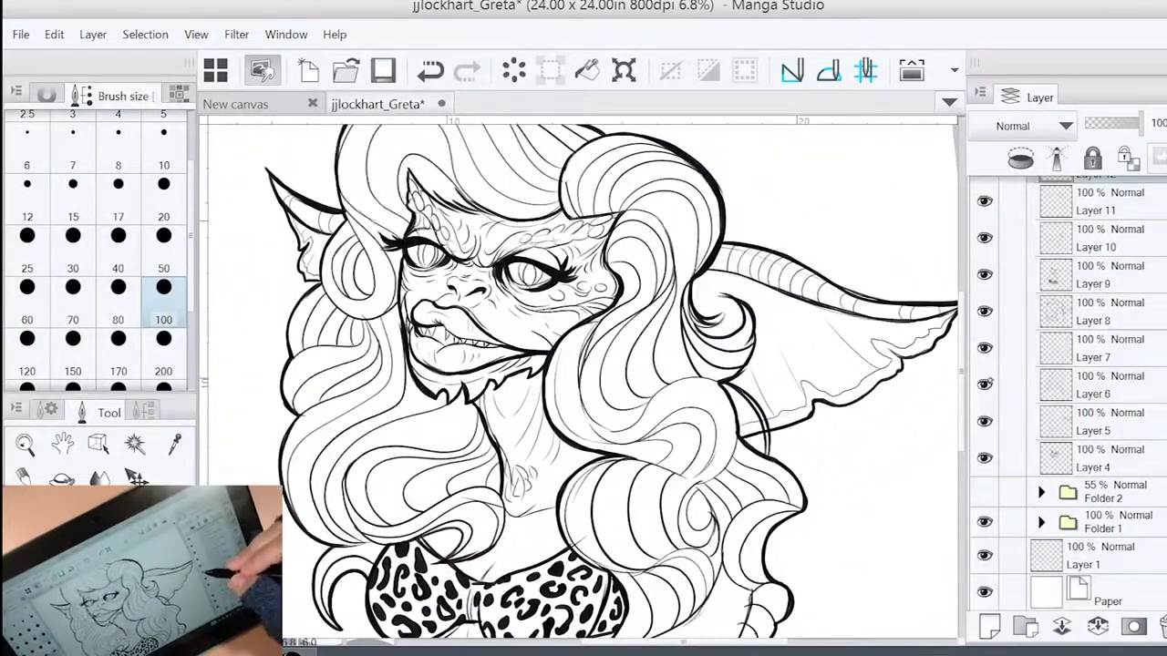
Go through Layers 7, 6 and 5 and tidy the stray lines around the hair and neckline
{"action": "left_click", "coordinate": [1057, 348]}
{"action": "left_click", "coordinate": [1057, 385]}
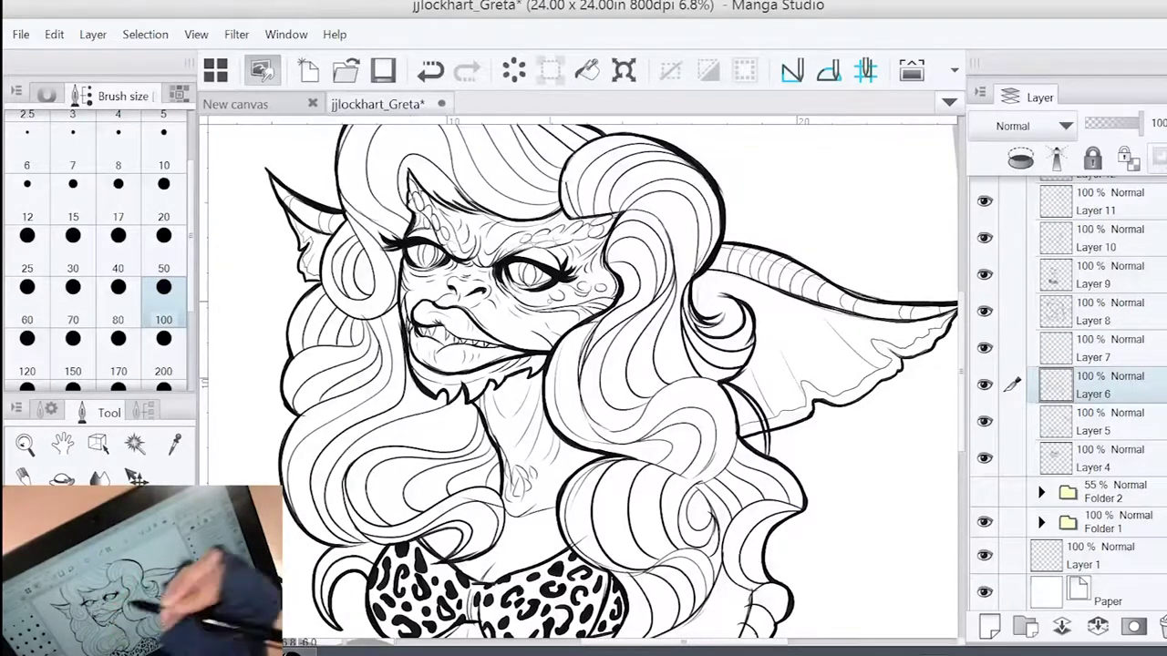
{"action": "left_click_drag", "start_coordinate": [582, 466], "coordinate": [569, 412]}
{"action": "left_click", "coordinate": [1057, 421]}
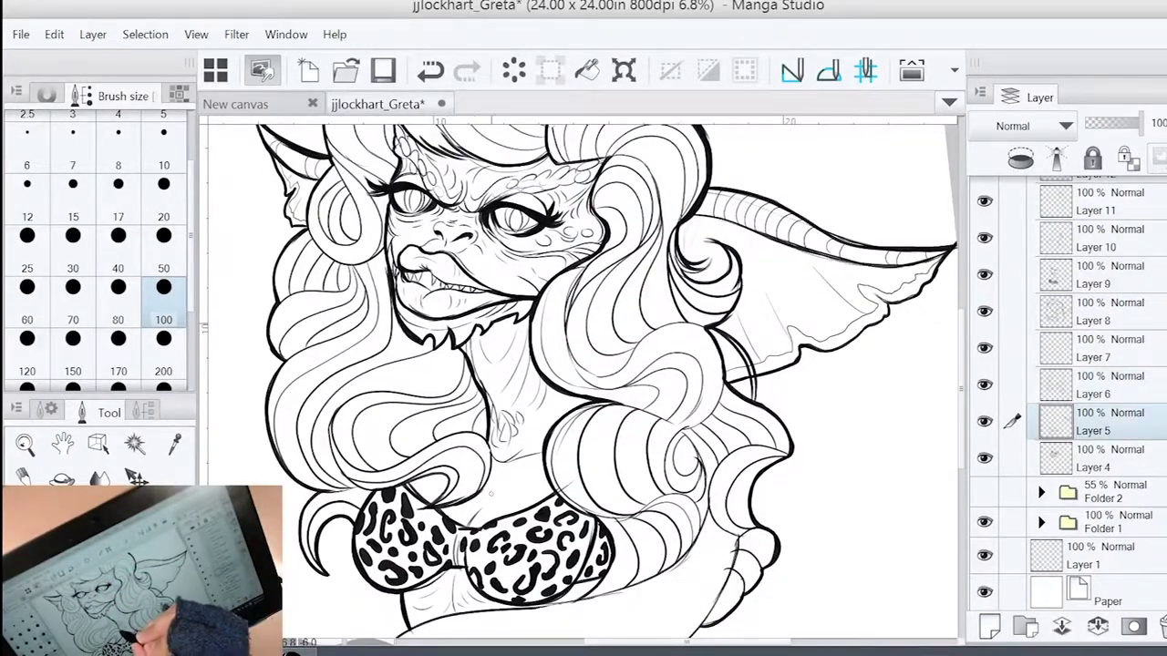
Fill the pupils and the gaps between the teeth with black on a new layer above Layer 12, using size 120
{"action": "left_click", "coordinate": [1057, 225]}
{"action": "scroll", "coordinate": [511, 301], "scroll_direction": "up", "scroll_amount": 3}
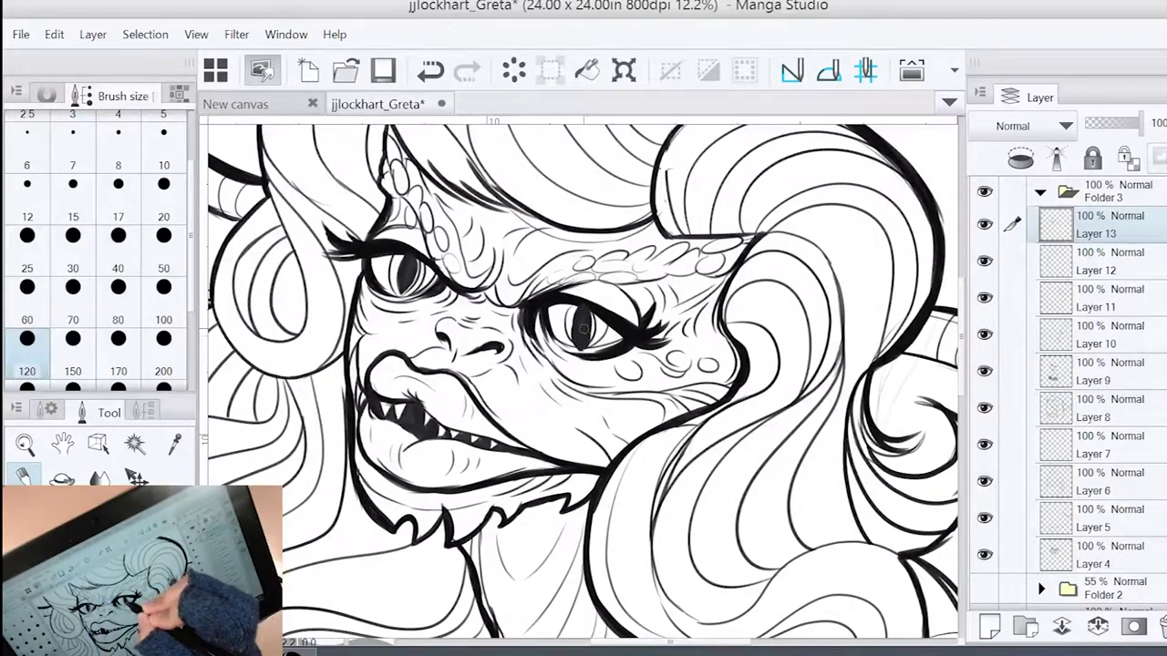
Rework the sketched P and A of the banner's PARTY GIRL lettering with double stems and serifs on Layer 7
{"action": "scroll", "coordinate": [442, 387], "scroll_direction": "down", "scroll_amount": 2}
{"action": "left_click_drag", "start_coordinate": [547, 547], "coordinate": [546, 182]}
{"action": "left_click", "coordinate": [321, 424], "text": "ctrl+shift"}
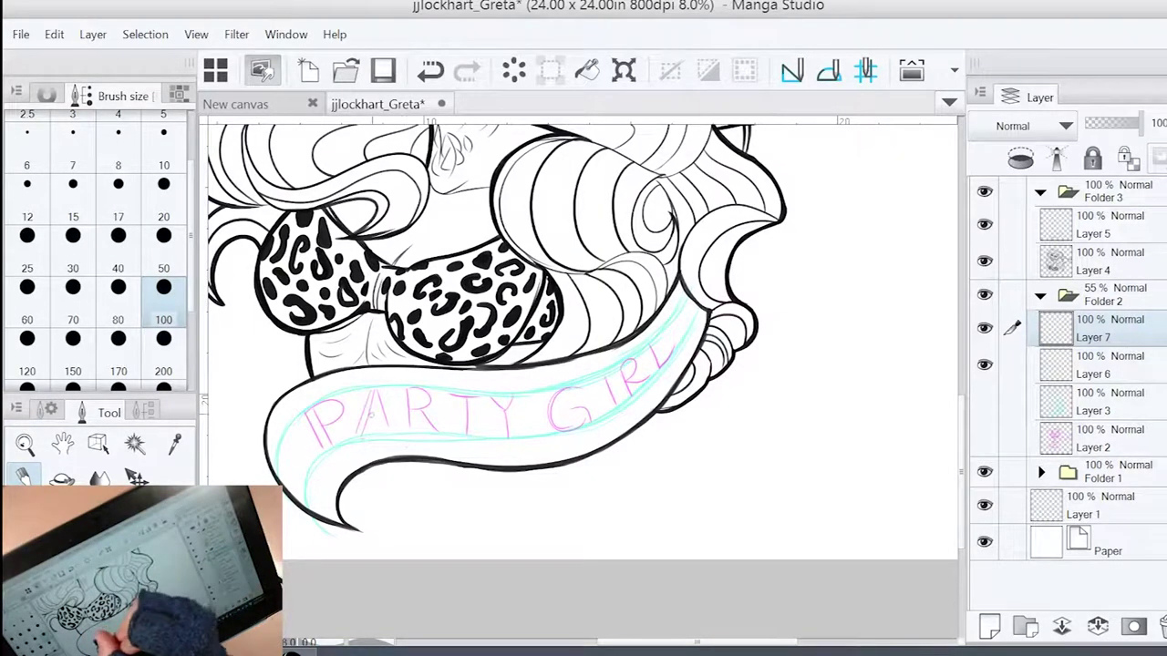
{"action": "left_click", "coordinate": [499, 423]}
{"action": "key", "text": "ctrl+z"}
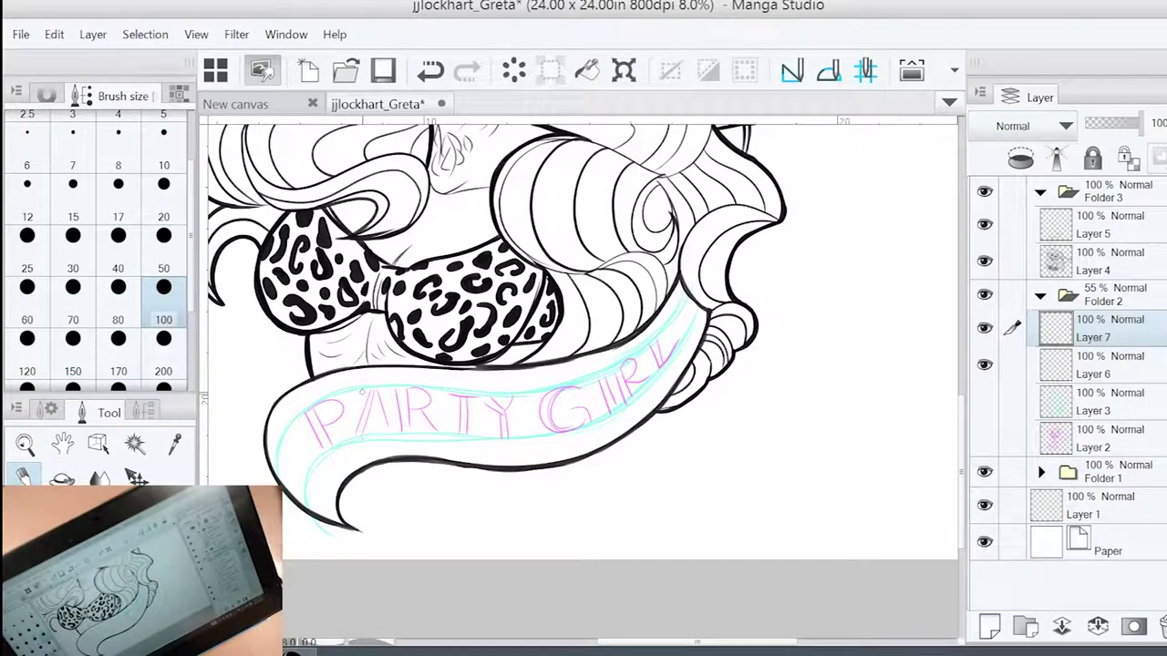
{"action": "scroll", "coordinate": [310, 398], "scroll_direction": "up", "scroll_amount": 2}
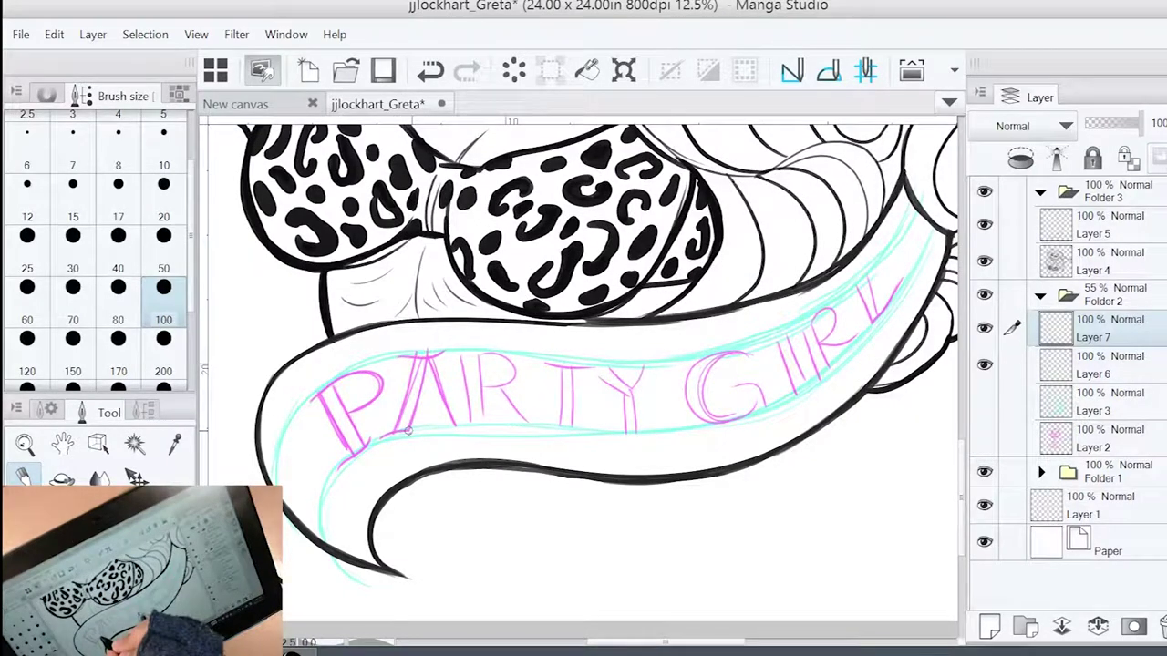
Rework the sketched R, T, Y and G of the banner lettering with thicker stems and serifs on Layer 7
{"action": "mouse_move", "coordinate": [468, 350]}
{"action": "left_mouse_down"}
{"action": "mouse_move", "coordinate": [470, 423]}
{"action": "mouse_move", "coordinate": [487, 352]}
{"action": "mouse_move", "coordinate": [503, 394]}
{"action": "left_mouse_up"}
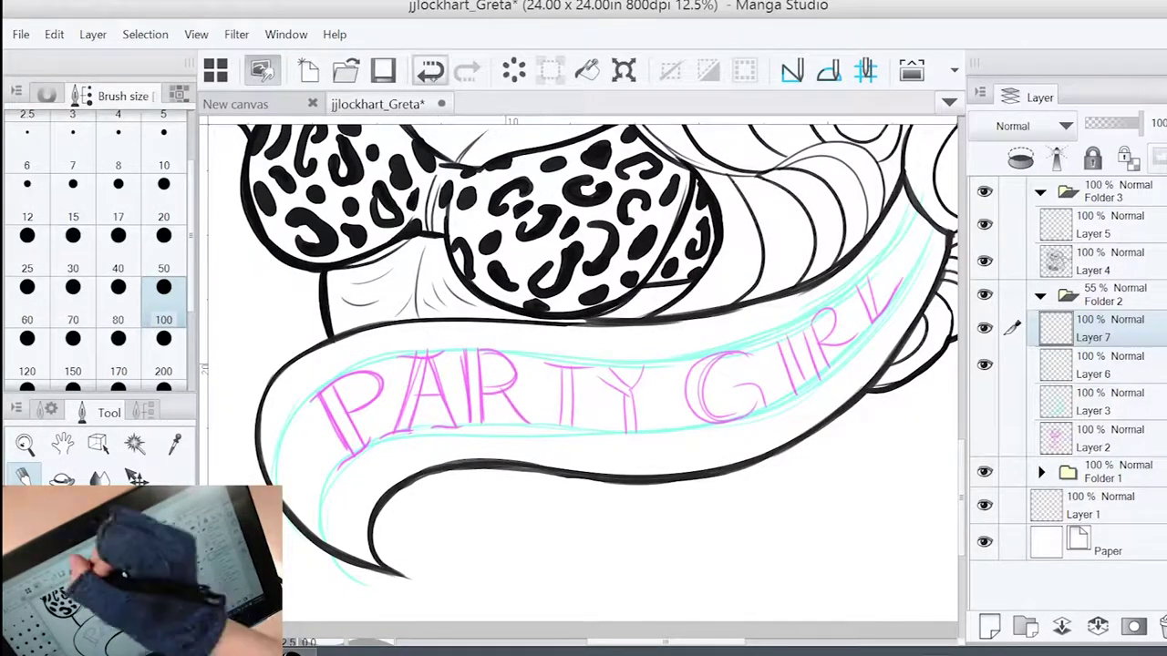
{"action": "mouse_move", "coordinate": [470, 346]}
{"action": "left_mouse_down"}
{"action": "mouse_move", "coordinate": [422, 430]}
{"action": "mouse_move", "coordinate": [463, 373]}
{"action": "mouse_move", "coordinate": [452, 350]}
{"action": "left_mouse_up"}
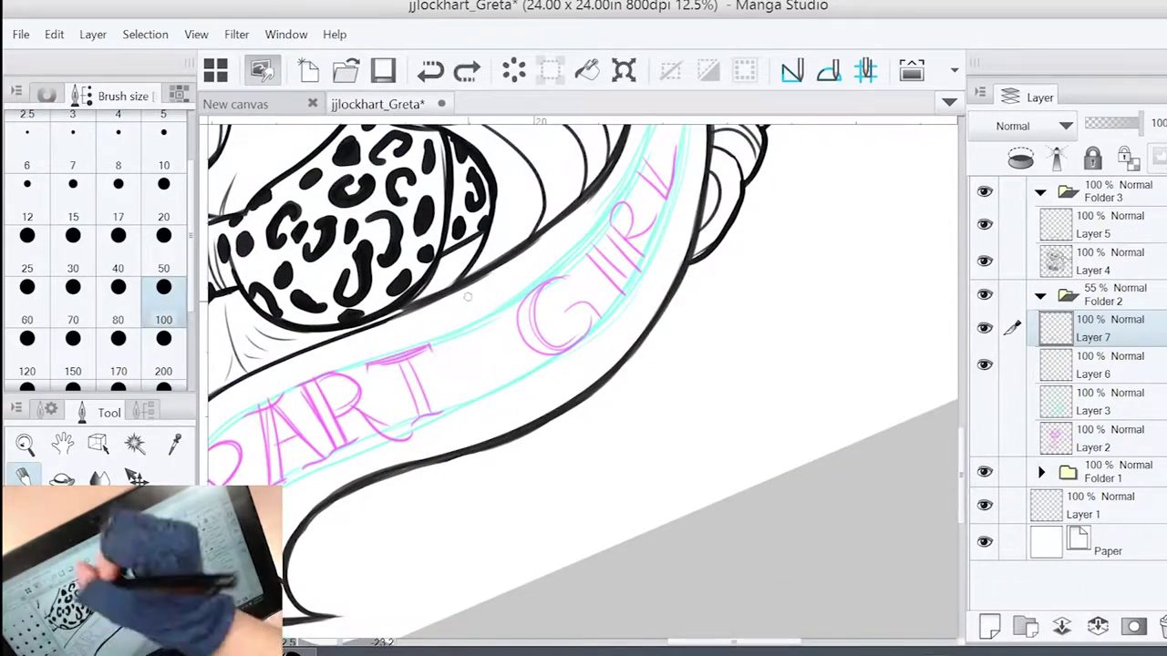
{"action": "mouse_move", "coordinate": [569, 318]}
{"action": "left_mouse_down"}
{"action": "mouse_move", "coordinate": [510, 273]}
{"action": "mouse_move", "coordinate": [428, 407]}
{"action": "left_mouse_up"}
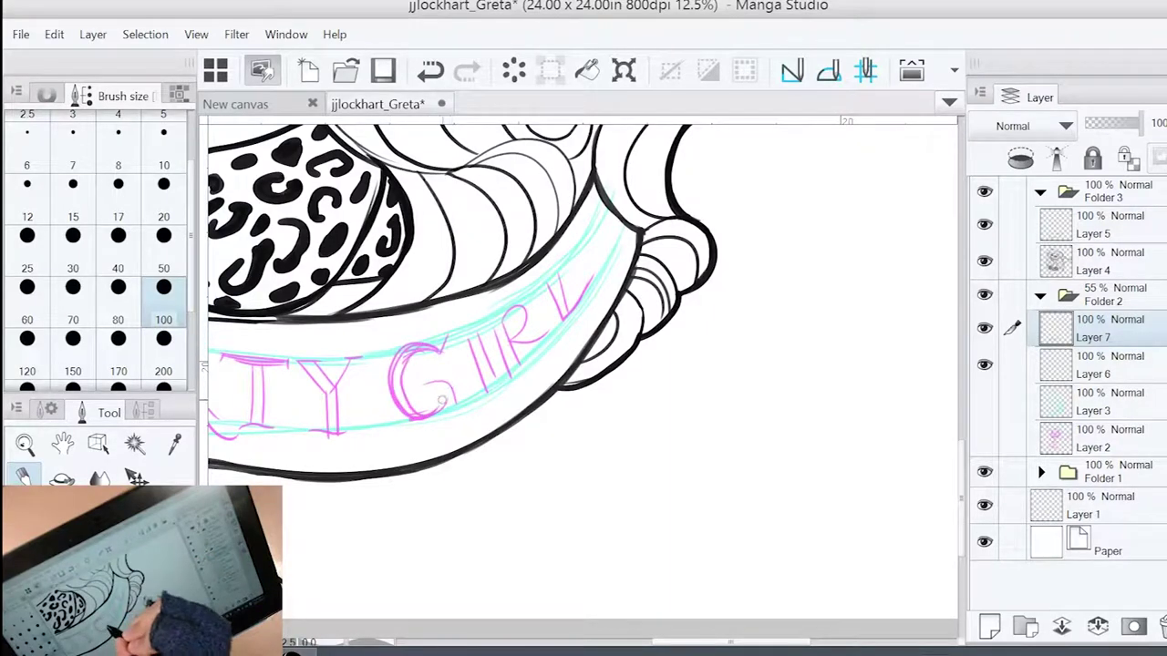
Redraw the I, R and L of GIRL with double stems and serifs following the banner's curve
{"action": "left_click_drag", "start_coordinate": [488, 335], "coordinate": [488, 355]}
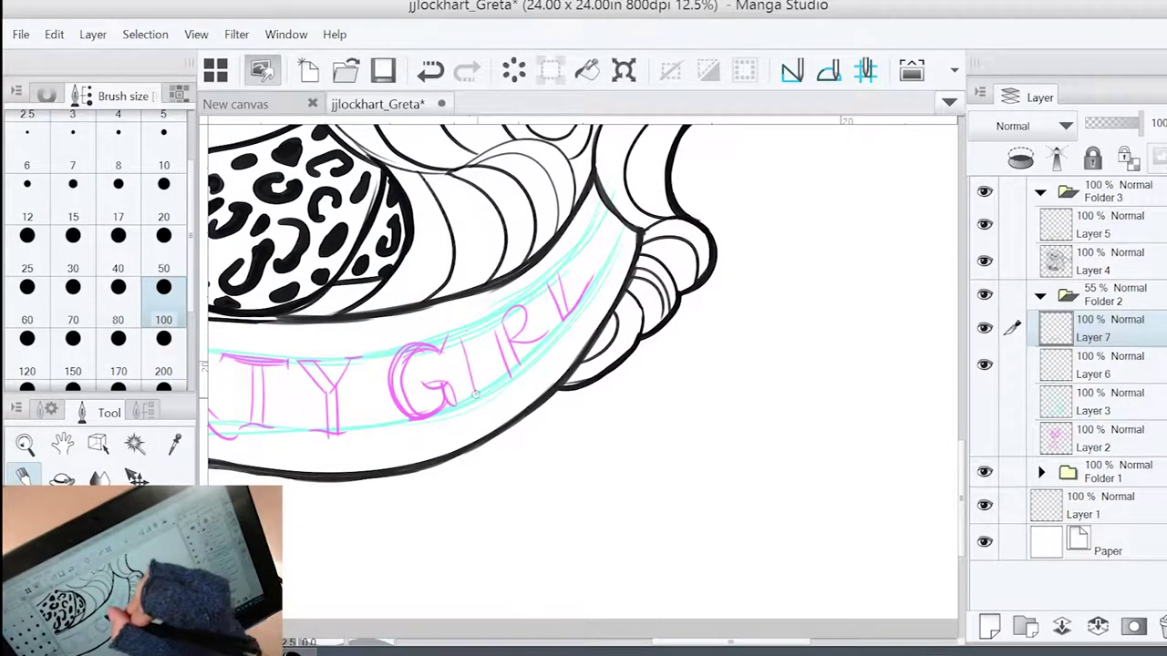
{"action": "left_click_drag", "start_coordinate": [527, 339], "coordinate": [549, 333]}
{"action": "left_click_drag", "start_coordinate": [574, 290], "coordinate": [558, 369]}
{"action": "scroll", "coordinate": [615, 267], "scroll_direction": "down", "scroll_amount": 3}
{"action": "scroll", "coordinate": [558, 369], "scroll_direction": "up", "scroll_amount": 3}
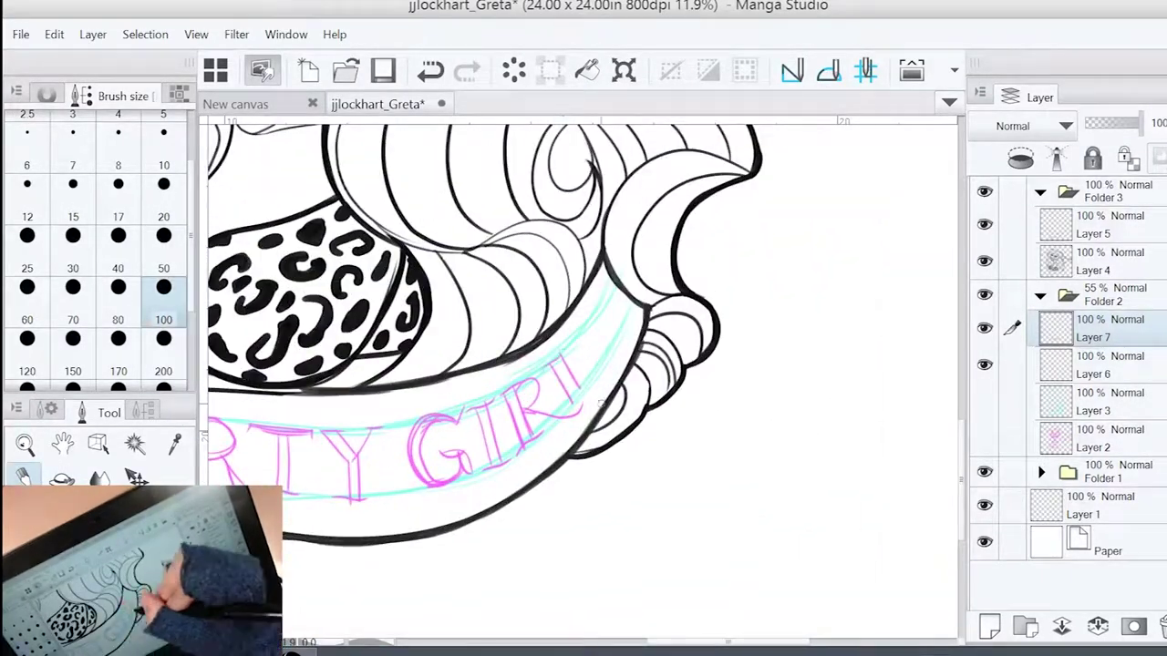
Add a new layer in Folder 3 and ink the letters P and A in black, filling the lower half of their thick stems
{"action": "scroll", "coordinate": [561, 357], "scroll_direction": "down", "scroll_amount": 3}
{"action": "key", "text": "ctrl+shift+n"}
{"action": "scroll", "coordinate": [365, 347], "scroll_direction": "up", "scroll_amount": 4}
{"action": "mouse_move", "coordinate": [407, 309]}
{"action": "left_mouse_down"}
{"action": "mouse_move", "coordinate": [365, 418]}
{"action": "mouse_move", "coordinate": [447, 412]}
{"action": "left_mouse_up"}
{"action": "mouse_move", "coordinate": [345, 423]}
{"action": "left_mouse_down"}
{"action": "mouse_move", "coordinate": [388, 420]}
{"action": "mouse_move", "coordinate": [387, 396]}
{"action": "left_mouse_up"}
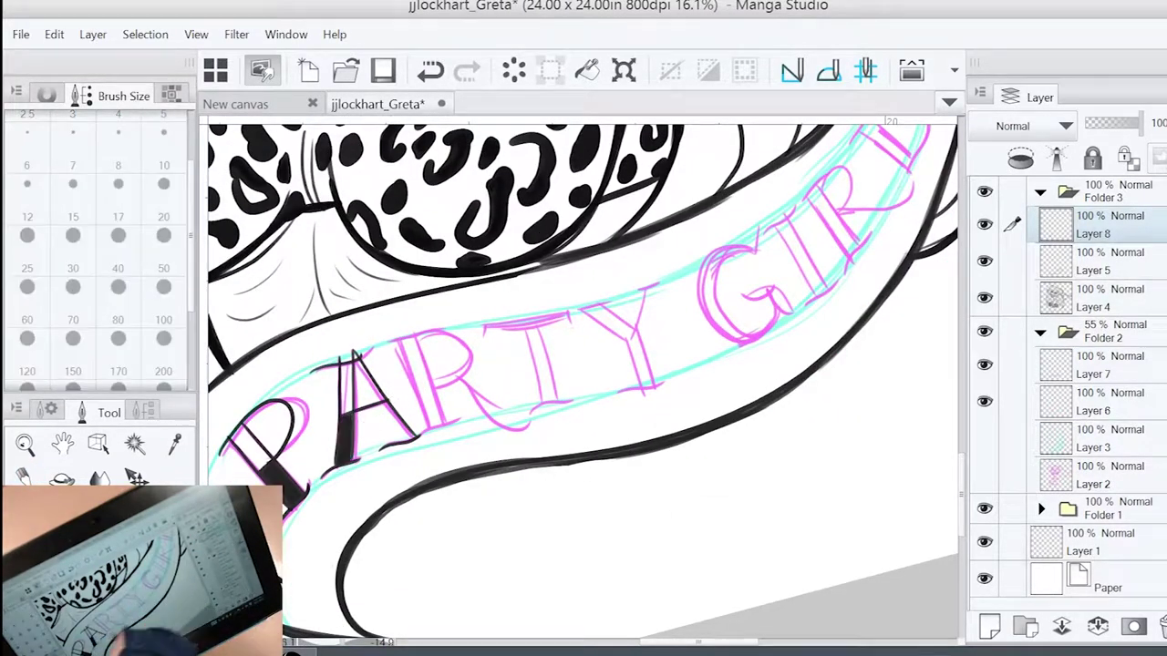
{"action": "key", "text": "ctrl+z"}
{"action": "scroll", "coordinate": [387, 363], "scroll_direction": "down", "scroll_amount": 1}
{"action": "scroll", "coordinate": [422, 366], "scroll_direction": "down", "scroll_amount": 2}
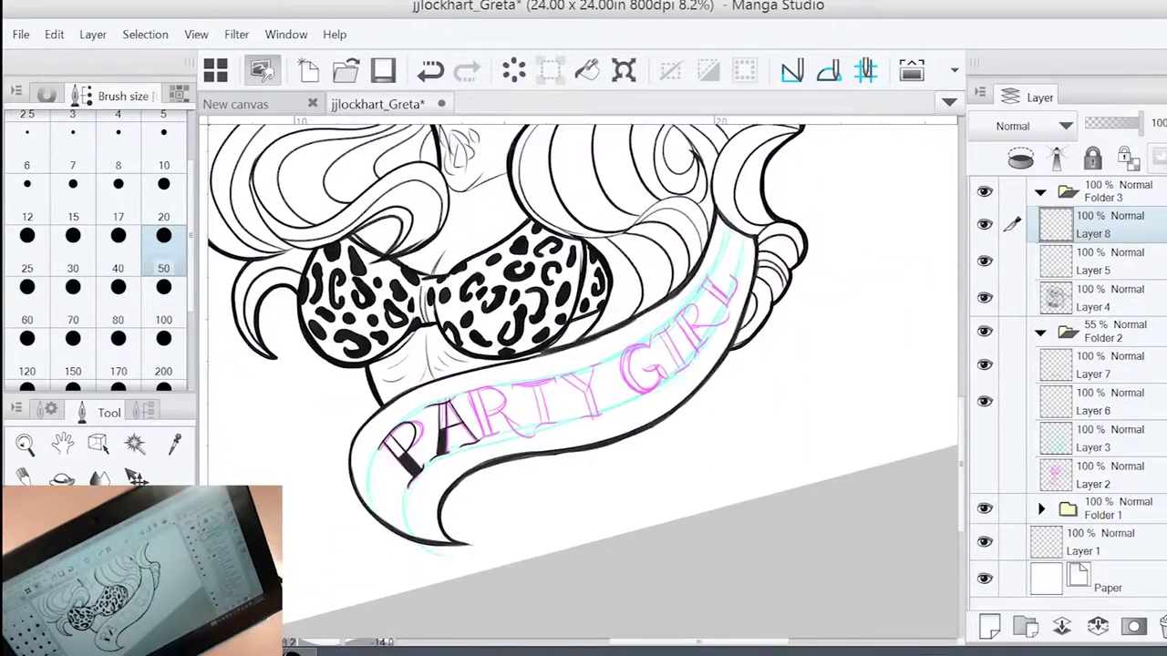
{"action": "scroll", "coordinate": [474, 383], "scroll_direction": "up", "scroll_amount": 2}
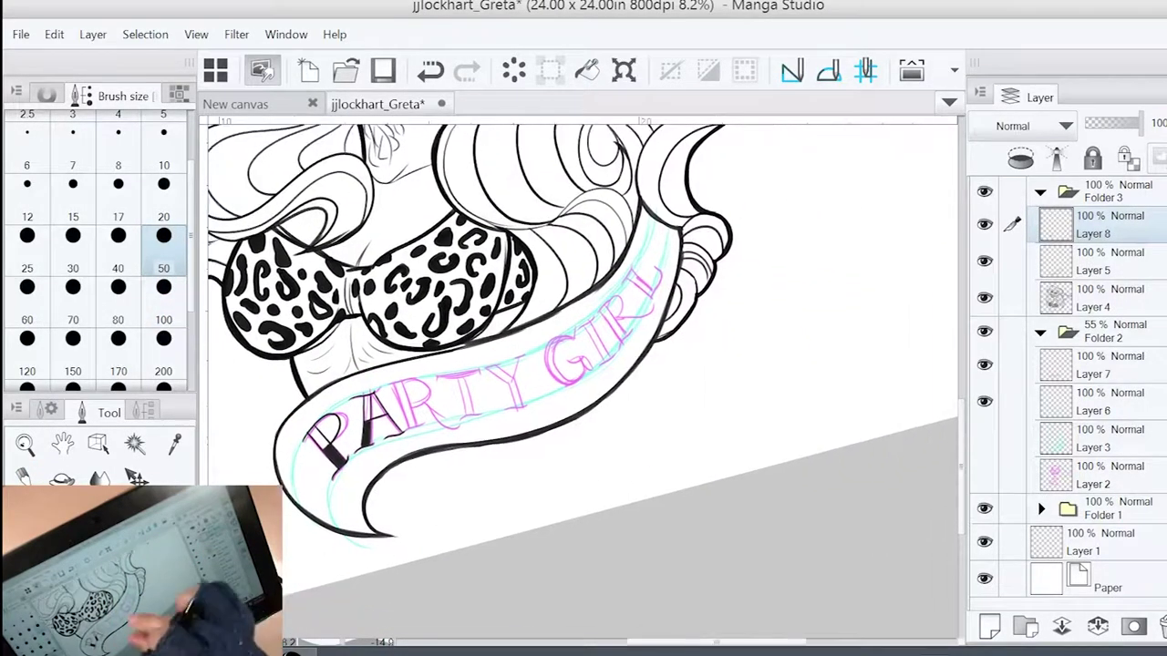
Ink the letter R of PARTY in black with a half-filled stem and a curled leg on Layer 8
{"action": "left_click", "coordinate": [163, 320]}
{"action": "left_click_drag", "start_coordinate": [408, 351], "coordinate": [428, 433]}
{"action": "scroll", "coordinate": [411, 364], "scroll_direction": "up", "scroll_amount": 2}
{"action": "left_click_drag", "start_coordinate": [365, 381], "coordinate": [456, 310]}
{"action": "mouse_move", "coordinate": [397, 357]}
{"action": "left_mouse_down"}
{"action": "mouse_move", "coordinate": [526, 424]}
{"action": "mouse_move", "coordinate": [421, 418]}
{"action": "left_mouse_up"}
{"action": "key", "text": "space"}
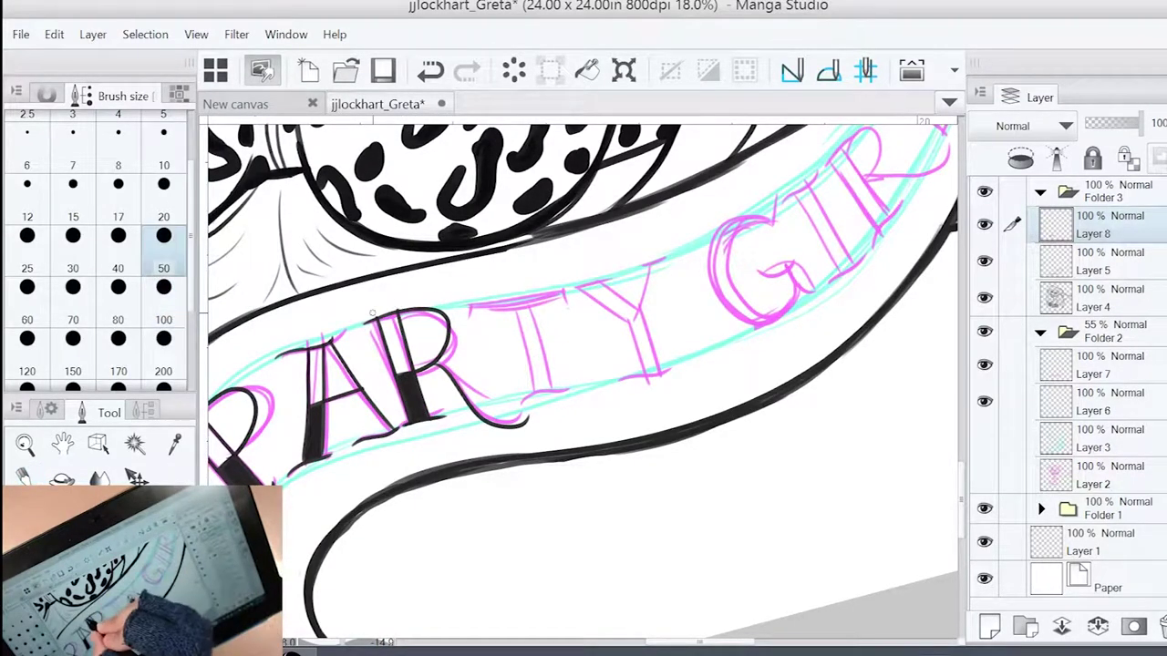
{"action": "left_click_drag", "start_coordinate": [456, 383], "coordinate": [483, 337]}
{"action": "key", "text": "ctrl+z"}
Ink the letter T of PARTY in black with a serifed crossbar and a half-filled stem on Layer 8
{"action": "mouse_move", "coordinate": [550, 246]}
{"action": "left_mouse_down"}
{"action": "mouse_move", "coordinate": [552, 340]}
{"action": "mouse_move", "coordinate": [580, 346]}
{"action": "left_mouse_up"}
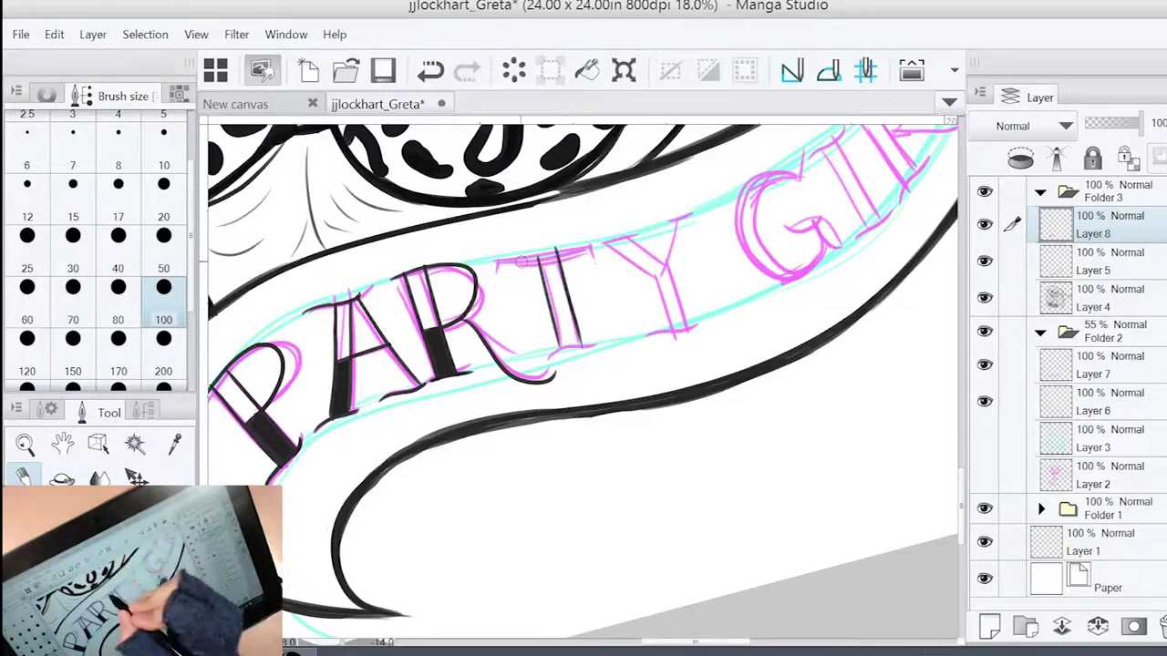
{"action": "left_click_drag", "start_coordinate": [498, 265], "coordinate": [592, 244]}
{"action": "scroll", "coordinate": [584, 365], "scroll_direction": "down", "scroll_amount": 2}
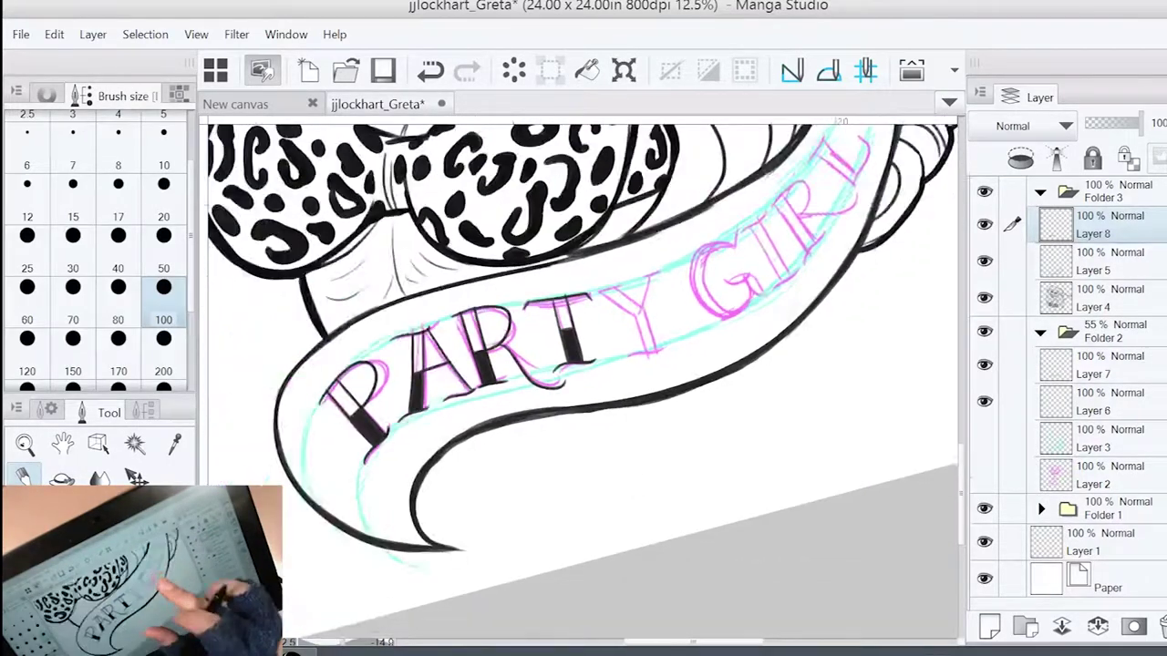
Hide the Folder 2 sketch to check the inked letters, and show it again
{"action": "left_click", "coordinate": [984, 330]}
{"action": "scroll", "coordinate": [583, 365], "scroll_direction": "down", "scroll_amount": 4}
{"action": "scroll", "coordinate": [584, 364], "scroll_direction": "up", "scroll_amount": 3}
{"action": "left_click", "coordinate": [984, 330]}
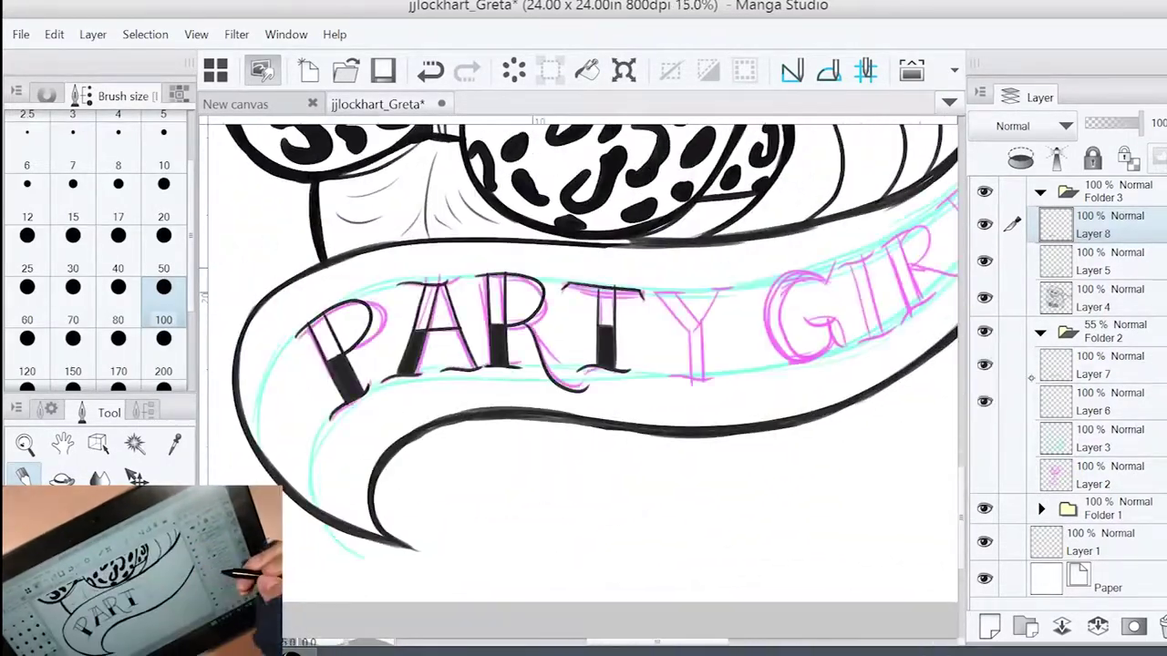
Ink the letter Y of PARTY in black on Layer 8, with serifs and a half-filled stem
{"action": "mouse_move", "coordinate": [513, 363]}
{"action": "left_mouse_down"}
{"action": "mouse_move", "coordinate": [422, 344]}
{"action": "mouse_move", "coordinate": [489, 504]}
{"action": "mouse_move", "coordinate": [499, 492]}
{"action": "left_mouse_up"}
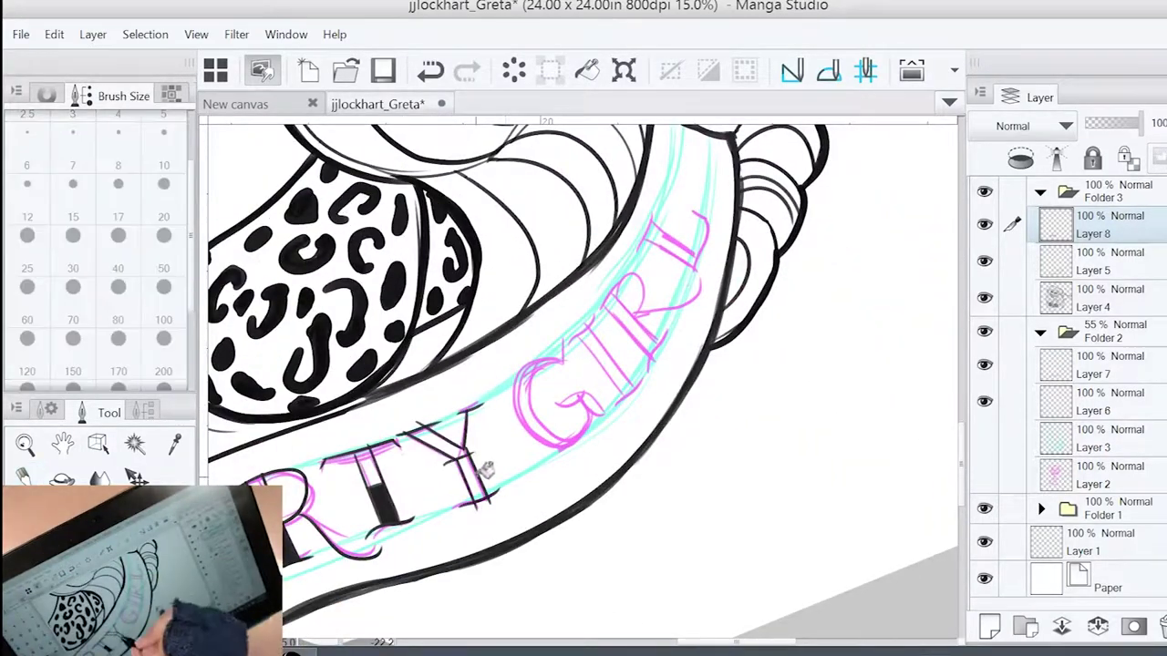
{"action": "left_click_drag", "start_coordinate": [463, 457], "coordinate": [488, 500]}
{"action": "left_click", "coordinate": [163, 246]}
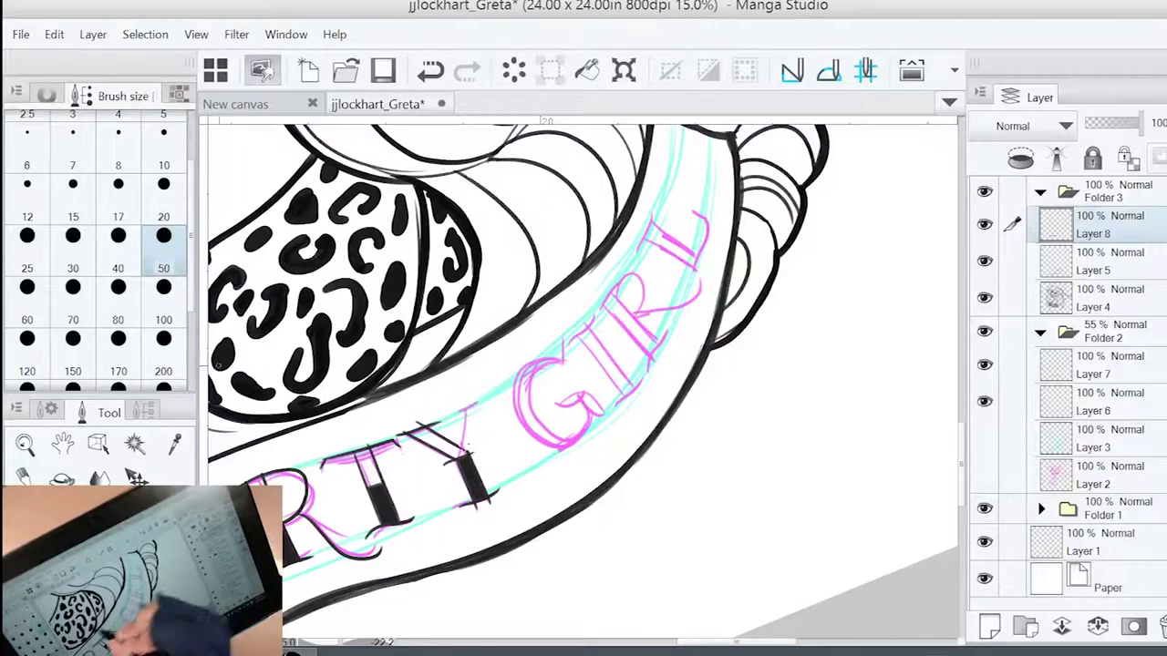
{"action": "left_click", "coordinate": [163, 319]}
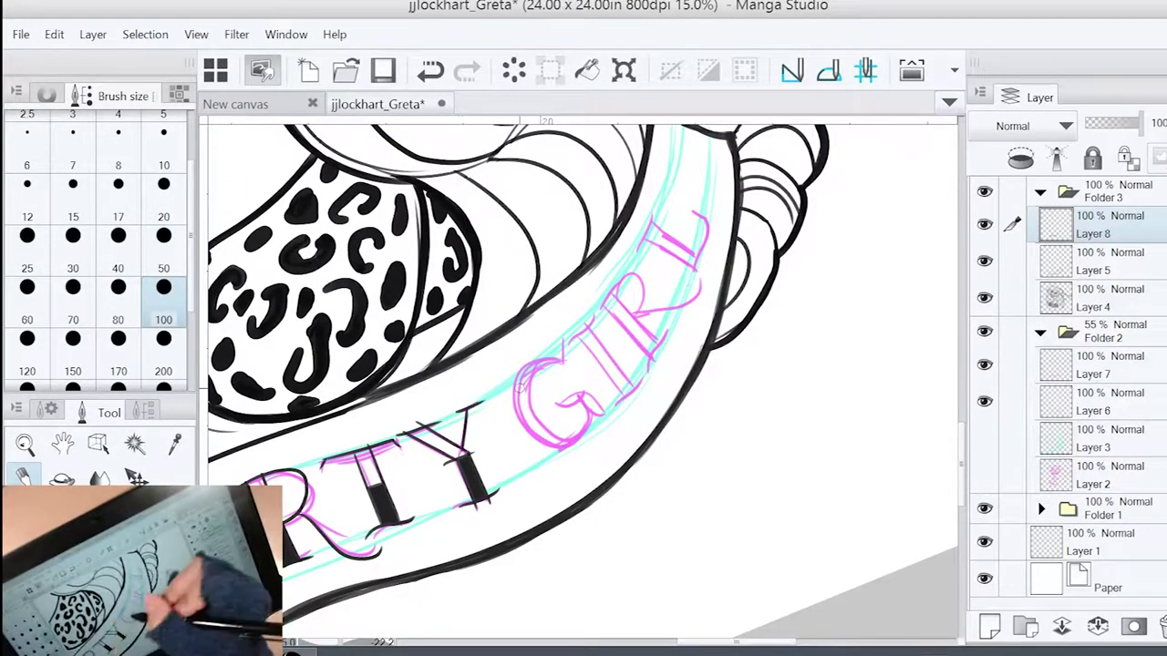
{"action": "key", "text": "ctrl+z"}
{"action": "scroll", "coordinate": [574, 588], "scroll_direction": "up", "scroll_amount": 3}
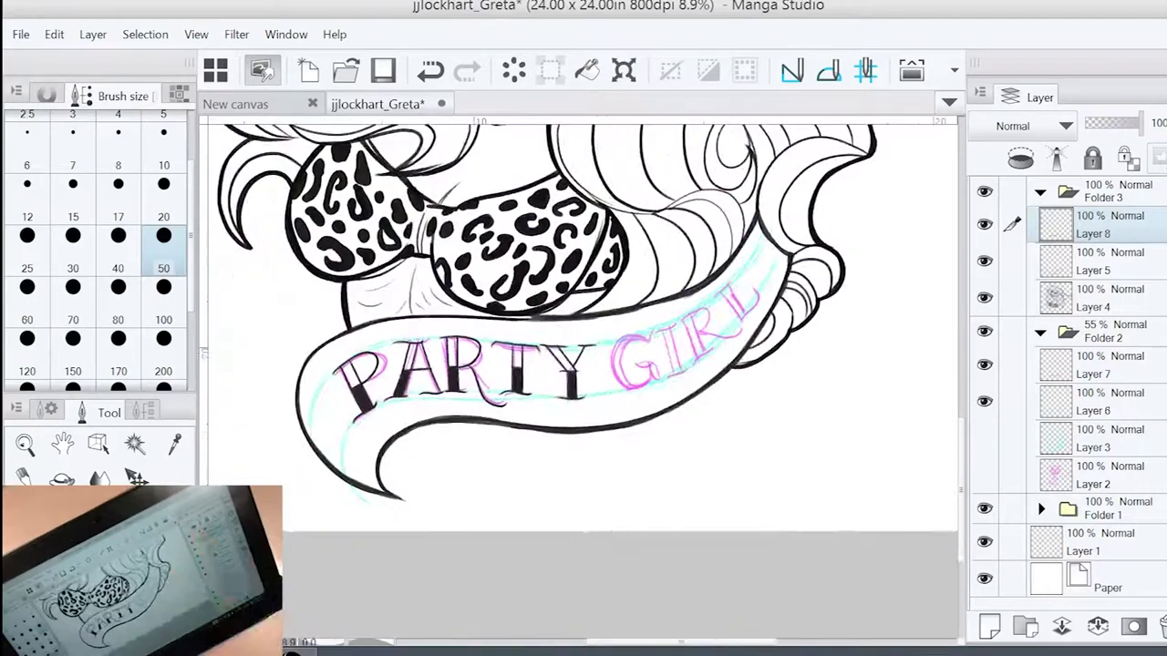
Ink the word GIRL in black on Layer 8, filling the lower half of the R and L stems
{"action": "scroll", "coordinate": [583, 374], "scroll_direction": "up", "scroll_amount": 5}
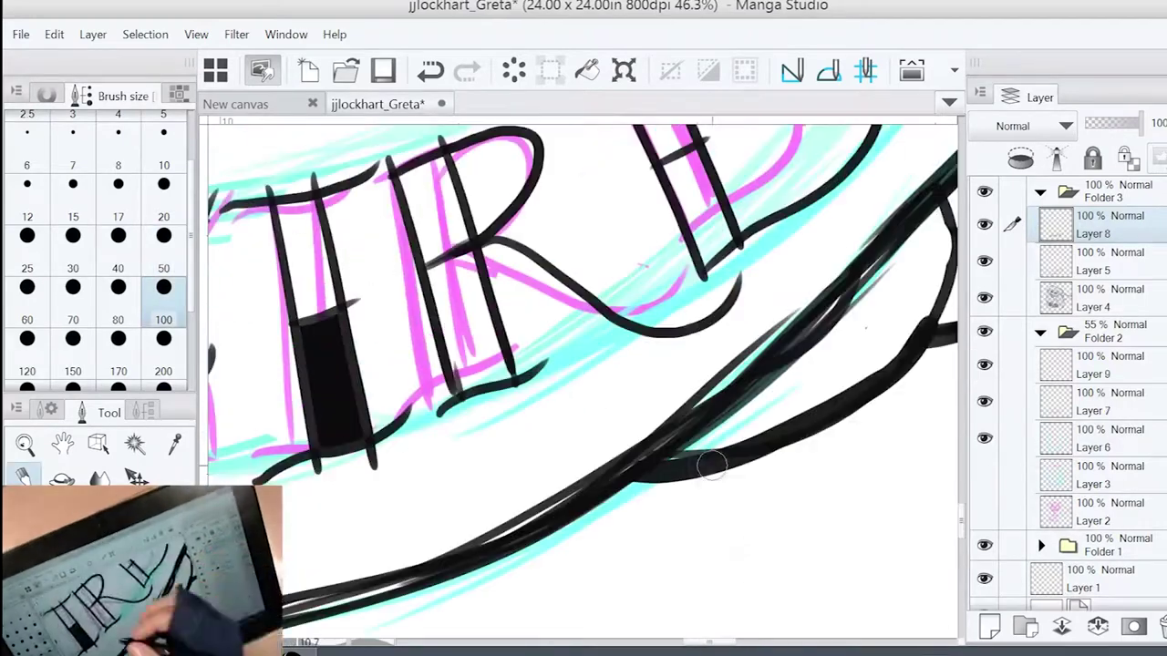
{"action": "scroll", "coordinate": [584, 374], "scroll_direction": "down", "scroll_amount": 2}
{"action": "left_click", "coordinate": [536, 346]}
{"action": "left_click", "coordinate": [706, 264]}
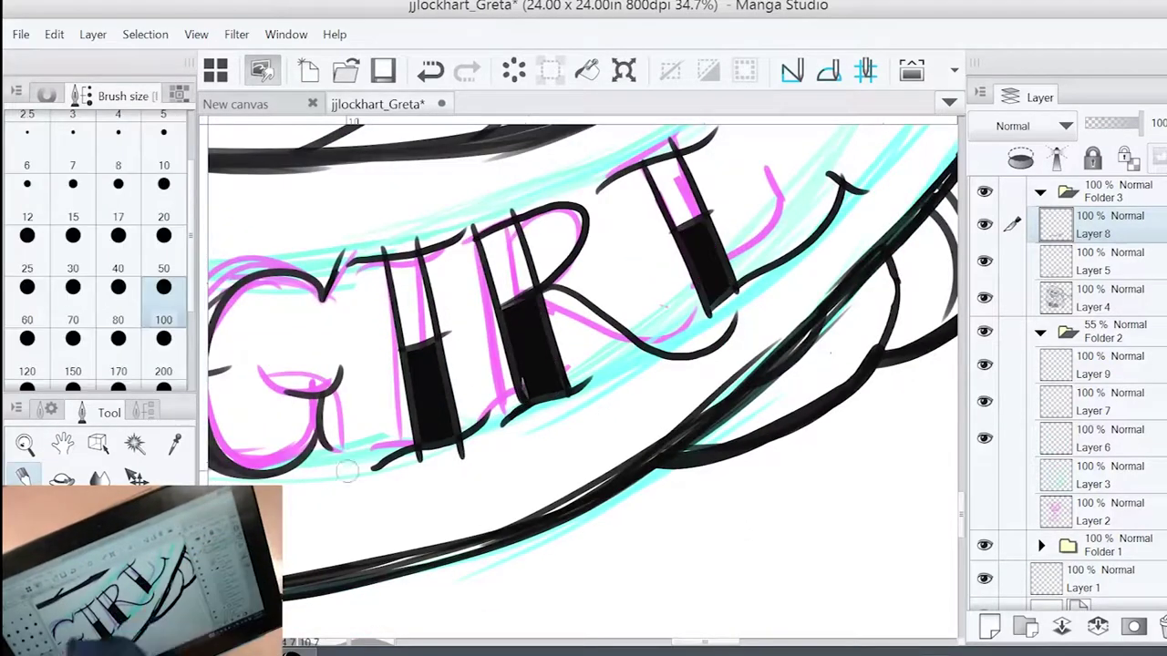
{"action": "key", "text": "p"}
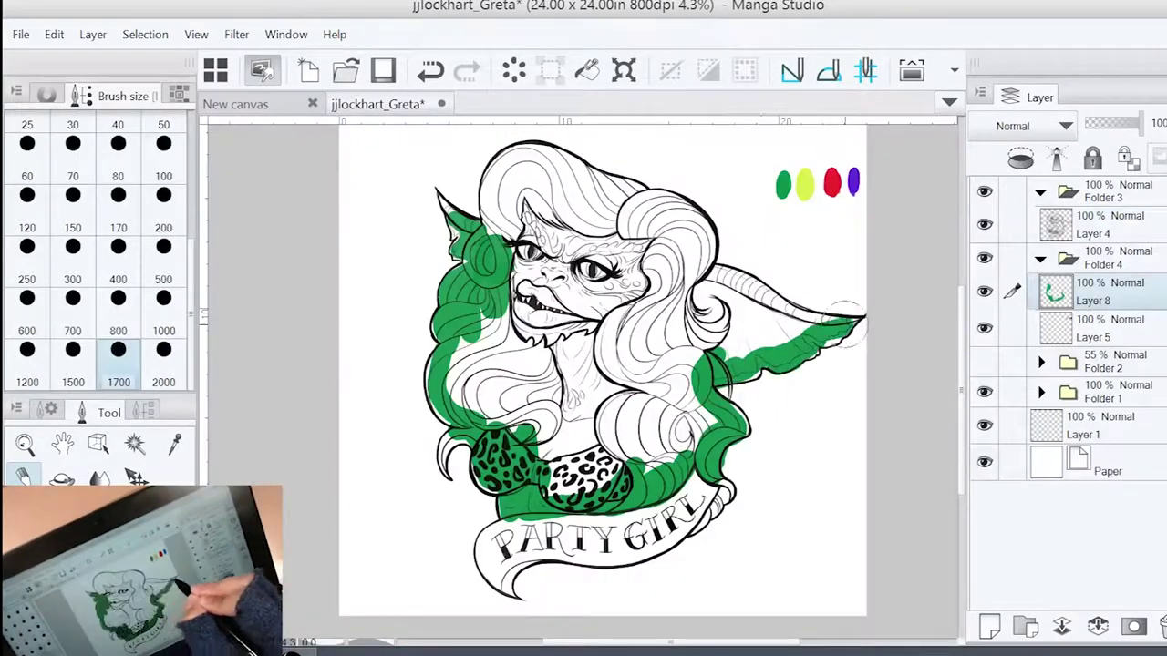
Paint flat green at brush size 1700 on Layer 8 over the ears, the hair and the upper face
{"action": "mouse_move", "coordinate": [775, 332]}
{"action": "left_mouse_down"}
{"action": "mouse_move", "coordinate": [511, 164]}
{"action": "mouse_move", "coordinate": [693, 237]}
{"action": "mouse_move", "coordinate": [547, 173]}
{"action": "mouse_move", "coordinate": [447, 237]}
{"action": "left_mouse_up"}
{"action": "mouse_move", "coordinate": [857, 319]}
{"action": "left_mouse_down"}
{"action": "mouse_move", "coordinate": [729, 364]}
{"action": "mouse_move", "coordinate": [720, 492]}
{"action": "mouse_move", "coordinate": [565, 483]}
{"action": "mouse_move", "coordinate": [446, 438]}
{"action": "left_mouse_up"}
{"action": "mouse_move", "coordinate": [451, 278]}
{"action": "left_mouse_down"}
{"action": "mouse_move", "coordinate": [428, 424]}
{"action": "mouse_move", "coordinate": [469, 346]}
{"action": "left_mouse_up"}
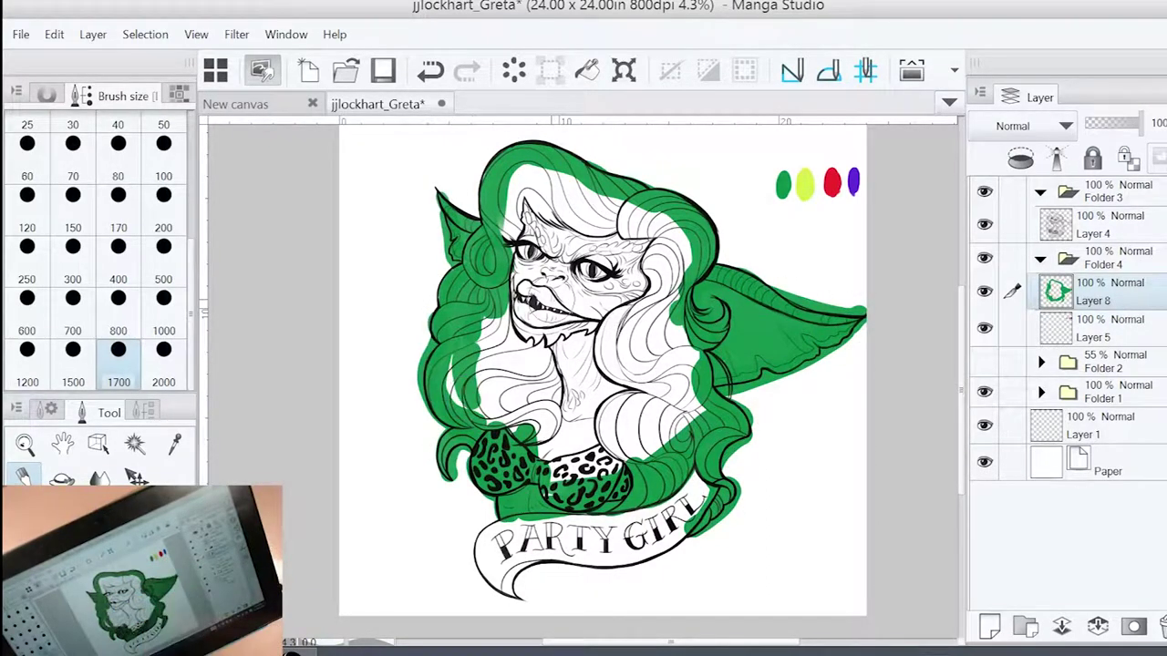
{"action": "mouse_move", "coordinate": [456, 401]}
{"action": "left_mouse_down"}
{"action": "mouse_move", "coordinate": [483, 329]}
{"action": "mouse_move", "coordinate": [470, 246]}
{"action": "mouse_move", "coordinate": [674, 228]}
{"action": "mouse_move", "coordinate": [547, 241]}
{"action": "left_mouse_up"}
{"action": "mouse_move", "coordinate": [493, 319]}
{"action": "left_mouse_down"}
{"action": "mouse_move", "coordinate": [501, 419]}
{"action": "mouse_move", "coordinate": [556, 474]}
{"action": "mouse_move", "coordinate": [661, 264]}
{"action": "mouse_move", "coordinate": [583, 264]}
{"action": "mouse_move", "coordinate": [647, 268]}
{"action": "left_mouse_up"}
{"action": "left_click_drag", "start_coordinate": [519, 429], "coordinate": [592, 461]}
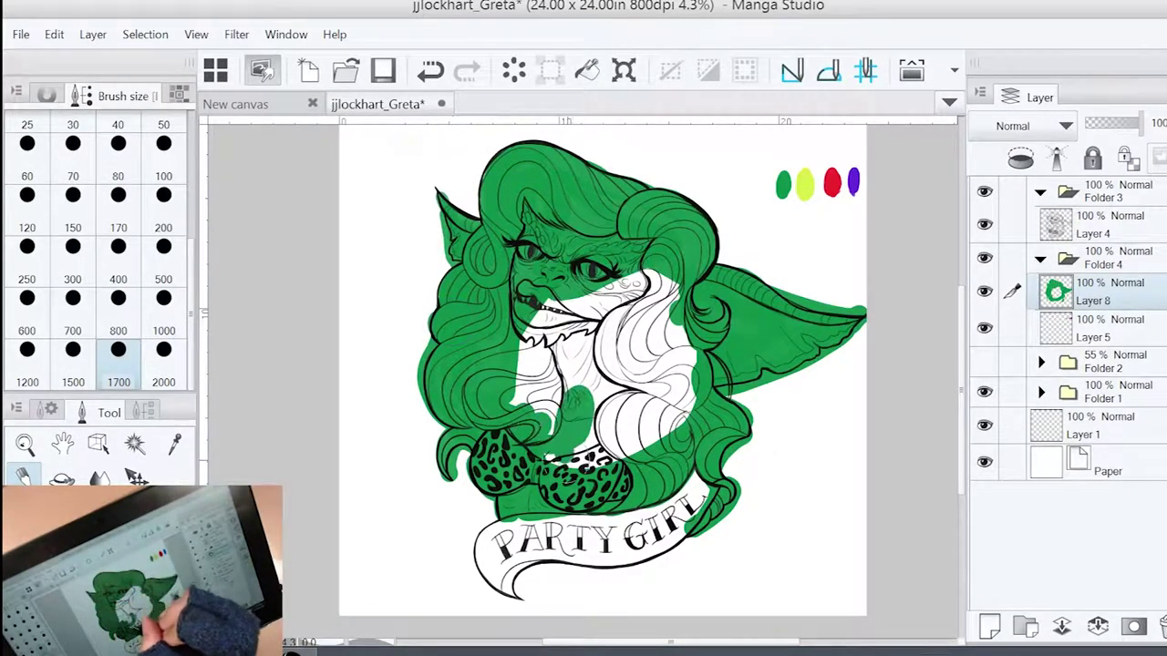
Cover the remaining white areas of the face, neck and inner hair with green at brush size 2000
{"action": "left_click", "coordinate": [163, 355]}
{"action": "left_click_drag", "start_coordinate": [565, 420], "coordinate": [638, 315]}
{"action": "left_click_drag", "start_coordinate": [593, 355], "coordinate": [692, 460]}
{"action": "mouse_move", "coordinate": [629, 410]}
{"action": "left_mouse_down"}
{"action": "mouse_move", "coordinate": [693, 292]}
{"action": "mouse_move", "coordinate": [538, 373]}
{"action": "left_mouse_up"}
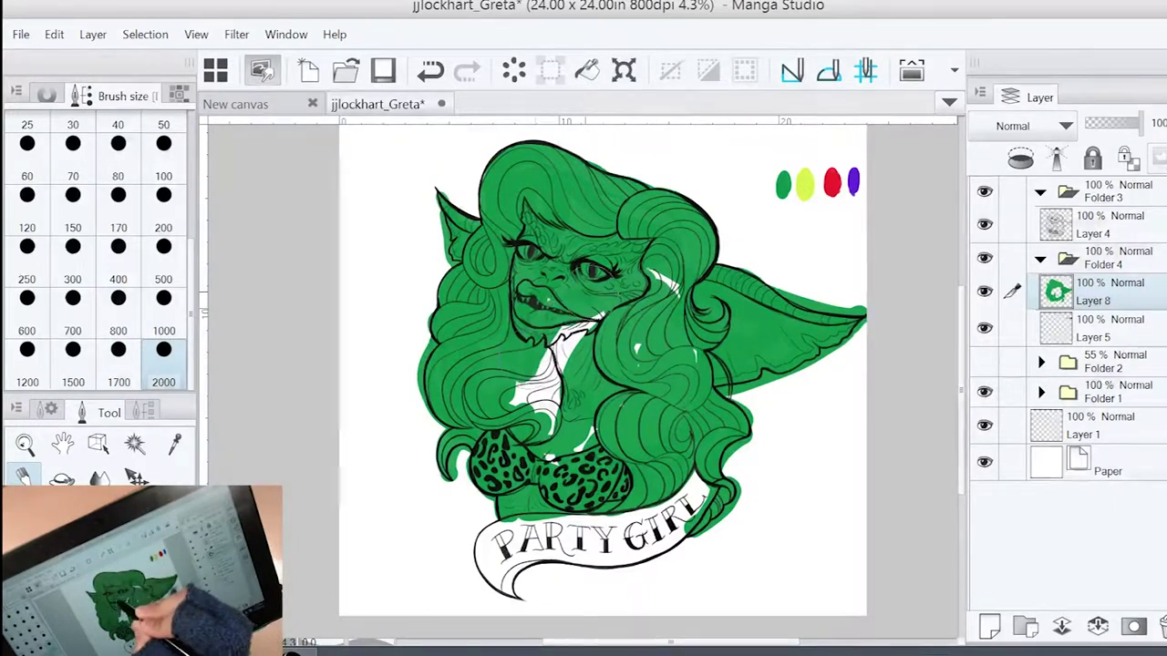
{"action": "left_click_drag", "start_coordinate": [675, 278], "coordinate": [528, 401]}
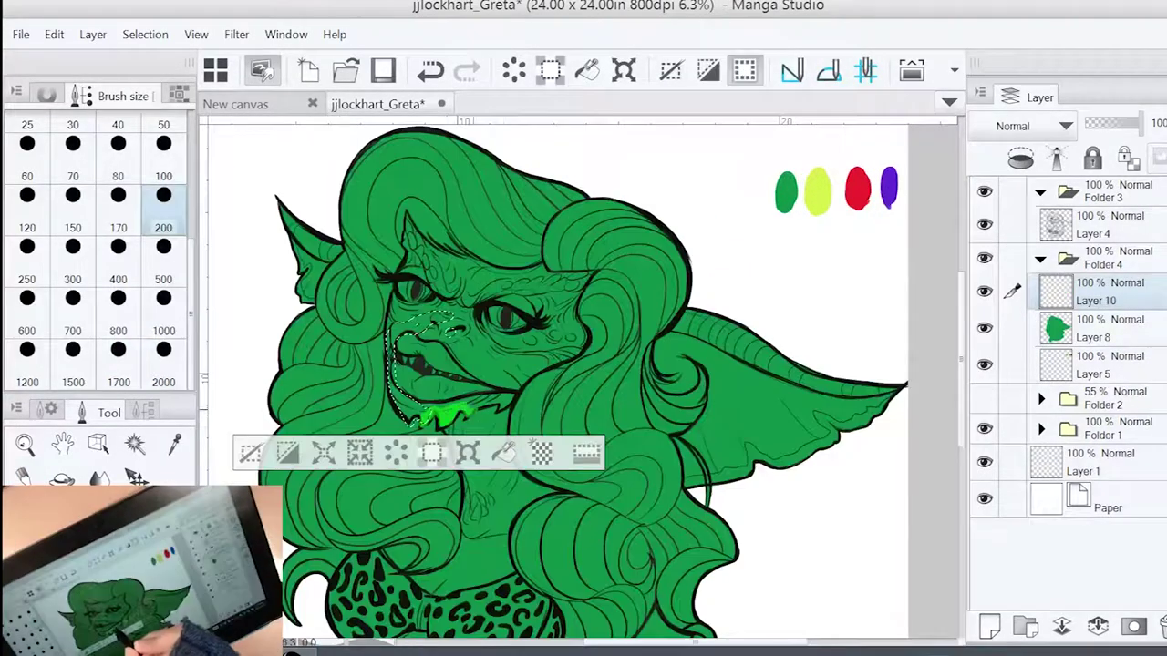
Select the muzzle and jagged chin on Layer 10, airbrush them yellow-green at size 1000, and clear the selection
{"action": "left_click_drag", "start_coordinate": [470, 409], "coordinate": [512, 401]}
{"action": "left_click_drag", "start_coordinate": [431, 323], "coordinate": [513, 392]}
{"action": "left_click_drag", "start_coordinate": [506, 392], "coordinate": [424, 415]}
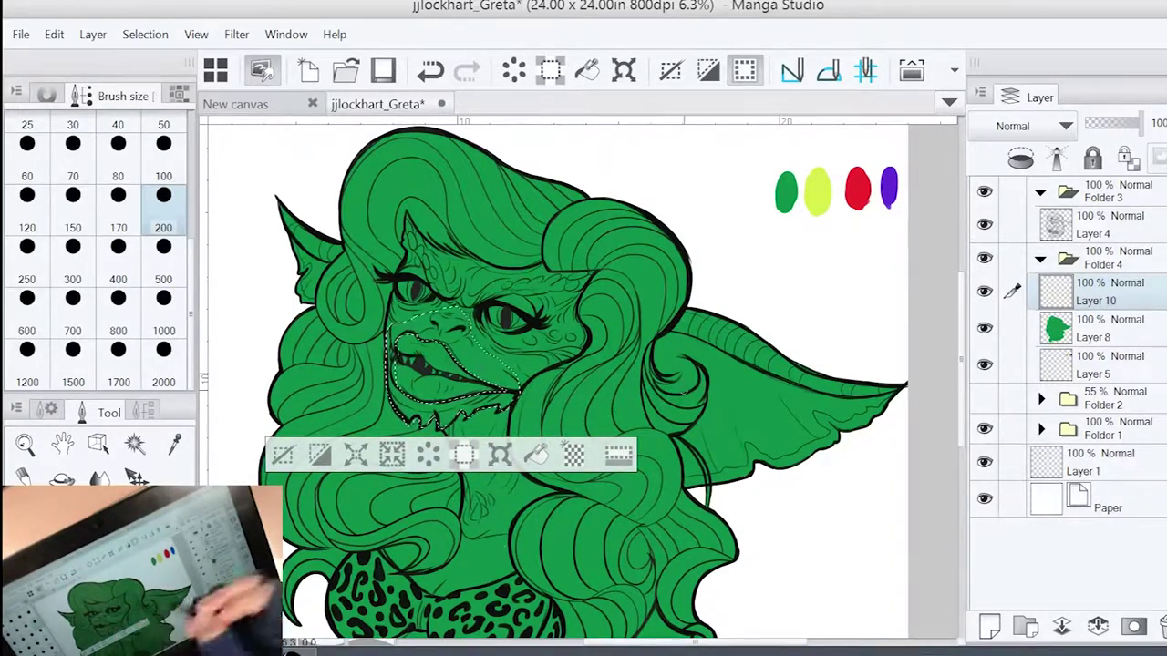
{"action": "left_click", "coordinate": [163, 310]}
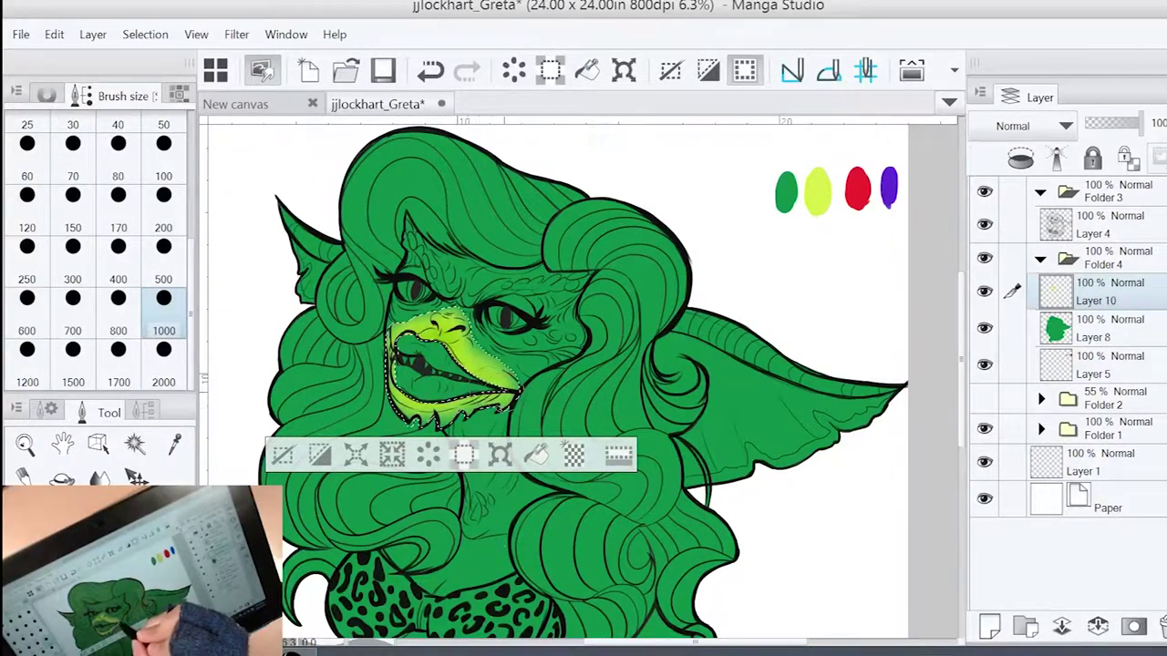
{"action": "left_click", "coordinate": [145, 34]}
{"action": "left_click", "coordinate": [164, 88]}
Airbrush soft yellow-green highlights onto the cheek and down the neck on Layer 10 at size 500
{"action": "left_click", "coordinate": [163, 160]}
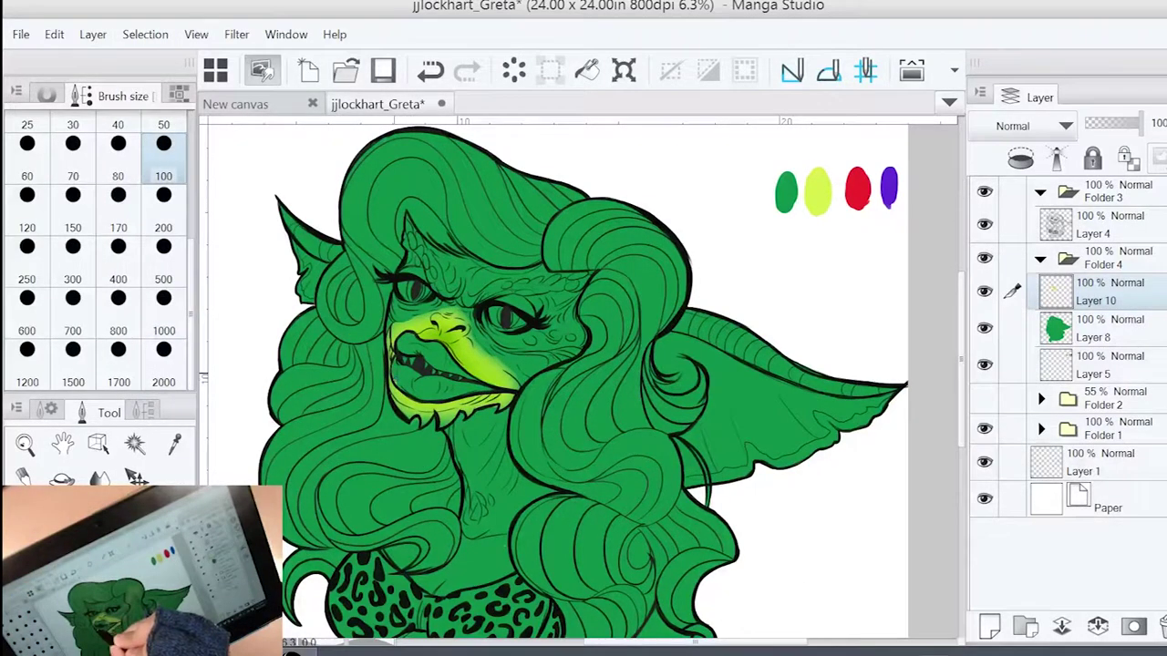
{"action": "left_click_drag", "start_coordinate": [547, 410], "coordinate": [583, 300]}
{"action": "left_click", "coordinate": [163, 279]}
{"action": "left_click_drag", "start_coordinate": [502, 309], "coordinate": [506, 360]}
{"action": "left_click_drag", "start_coordinate": [570, 260], "coordinate": [523, 225]}
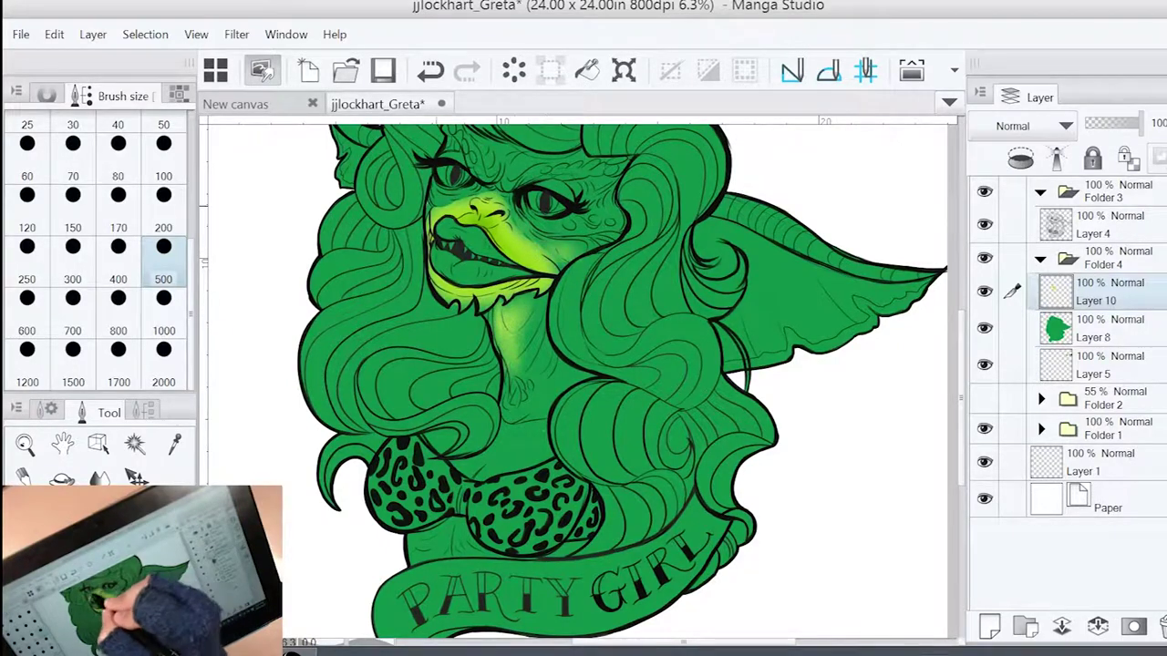
Airbrush yellow-green over the scaly brow ridges above both eyes
{"action": "left_click_drag", "start_coordinate": [547, 364], "coordinate": [543, 419]}
{"action": "mouse_move", "coordinate": [603, 215]}
{"action": "left_mouse_down"}
{"action": "mouse_move", "coordinate": [497, 244]}
{"action": "mouse_move", "coordinate": [447, 160]}
{"action": "mouse_move", "coordinate": [461, 215]}
{"action": "left_mouse_up"}
{"action": "mouse_move", "coordinate": [529, 228]}
{"action": "left_mouse_down"}
{"action": "mouse_move", "coordinate": [610, 223]}
{"action": "mouse_move", "coordinate": [520, 292]}
{"action": "left_mouse_up"}
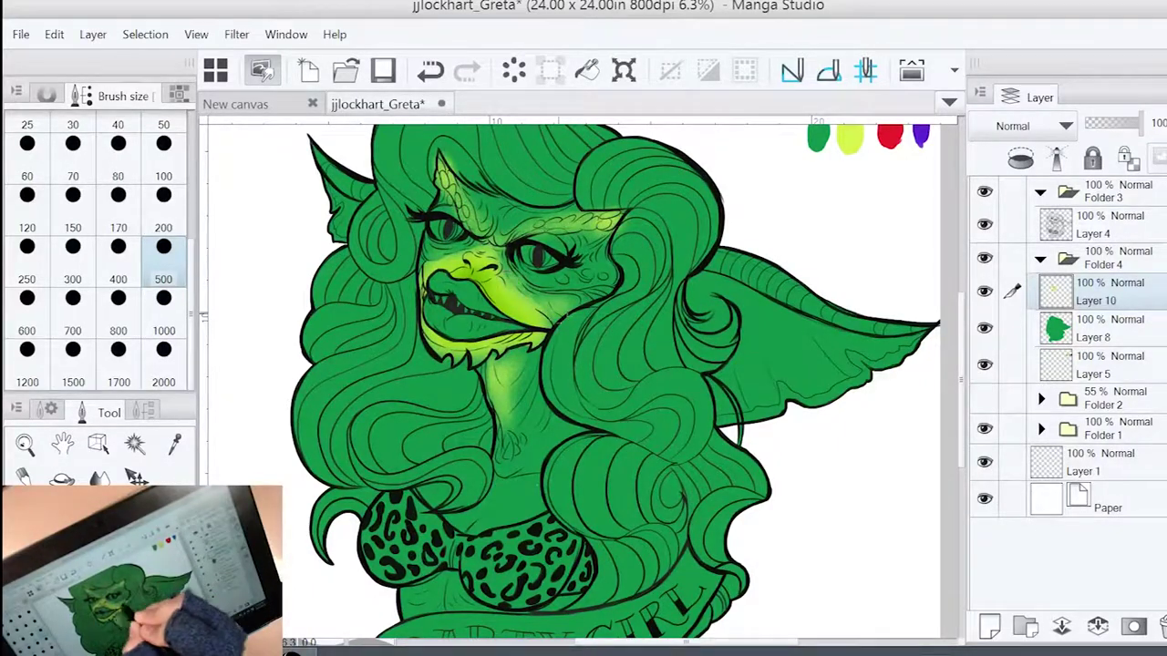
Select the bare chest and belly areas, airbrush them yellow-green at size 1000 on Layer 10, and clear the selection
{"action": "left_click_drag", "start_coordinate": [547, 365], "coordinate": [588, 274]}
{"action": "left_click", "coordinate": [163, 195]}
{"action": "mouse_move", "coordinate": [483, 423]}
{"action": "left_mouse_down"}
{"action": "mouse_move", "coordinate": [547, 436]}
{"action": "mouse_move", "coordinate": [537, 401]}
{"action": "mouse_move", "coordinate": [485, 422]}
{"action": "left_mouse_up"}
{"action": "mouse_move", "coordinate": [445, 497]}
{"action": "left_mouse_down"}
{"action": "mouse_move", "coordinate": [547, 515]}
{"action": "mouse_move", "coordinate": [511, 522]}
{"action": "left_mouse_up"}
{"action": "left_click_drag", "start_coordinate": [547, 401], "coordinate": [492, 497]}
{"action": "left_click_drag", "start_coordinate": [501, 401], "coordinate": [574, 433]}
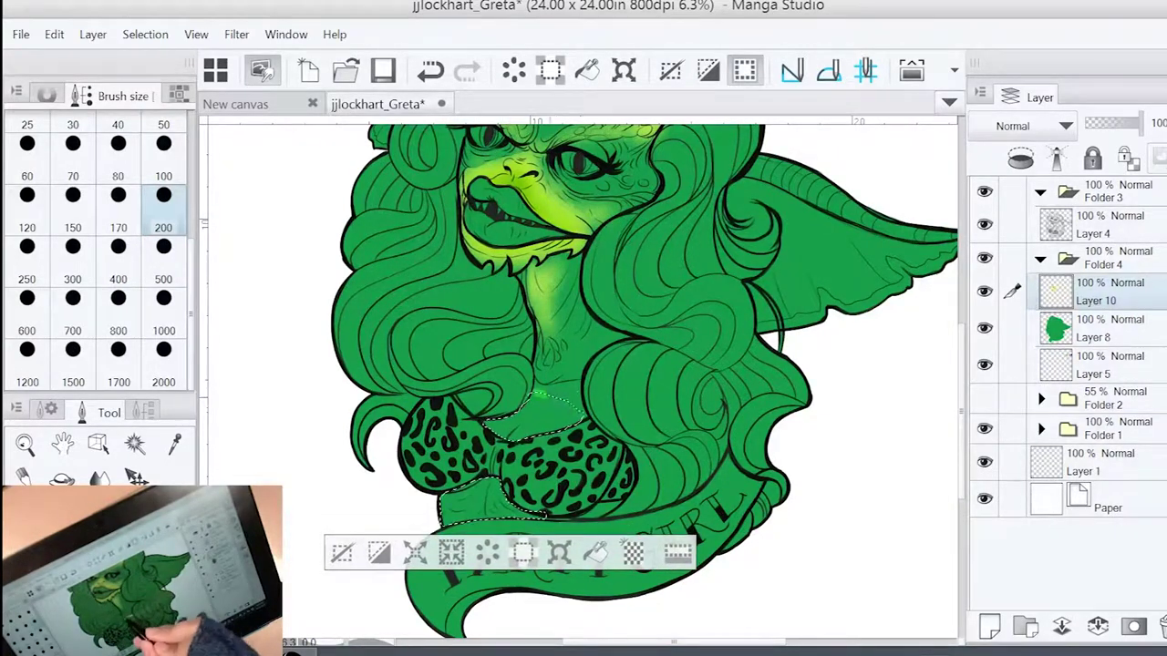
{"action": "left_click", "coordinate": [163, 312]}
{"action": "mouse_move", "coordinate": [528, 401]}
{"action": "left_mouse_down"}
{"action": "mouse_move", "coordinate": [474, 497]}
{"action": "mouse_move", "coordinate": [528, 515]}
{"action": "mouse_move", "coordinate": [493, 501]}
{"action": "mouse_move", "coordinate": [521, 506]}
{"action": "left_mouse_up"}
{"action": "mouse_move", "coordinate": [538, 421]}
{"action": "left_mouse_down"}
{"action": "mouse_move", "coordinate": [501, 499]}
{"action": "mouse_move", "coordinate": [476, 492]}
{"action": "mouse_move", "coordinate": [492, 501]}
{"action": "left_mouse_up"}
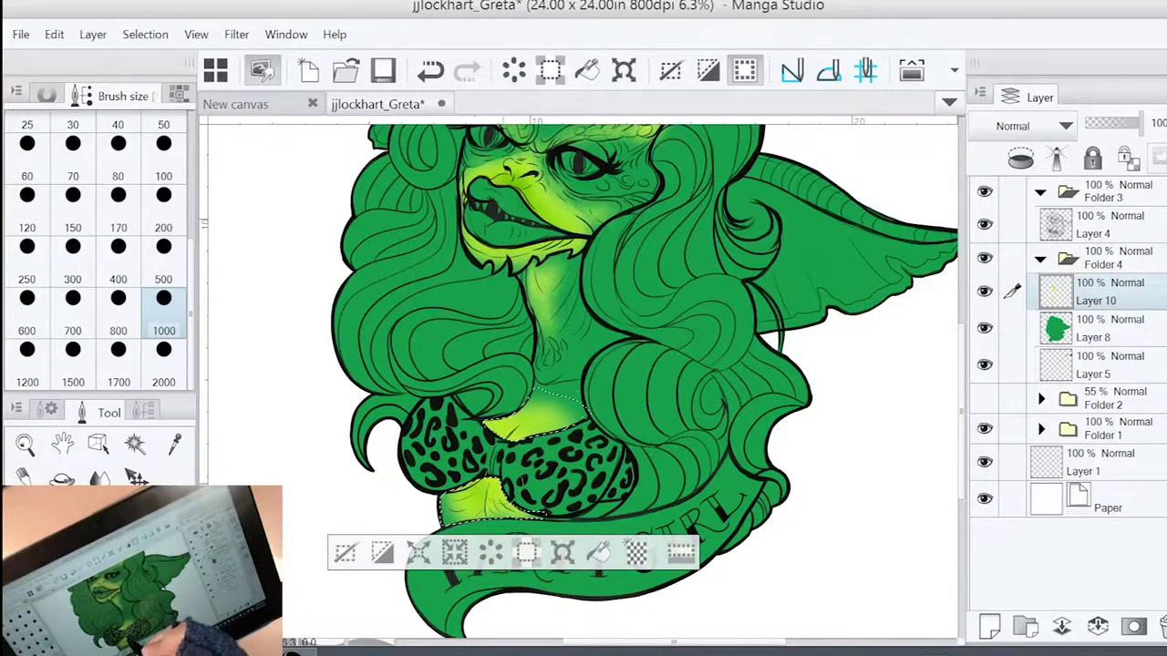
{"action": "key", "text": "ctrl+d"}
Airbrush a small yellow-green highlight at size 500 on the skin between the hair curl and the smaller bra cup
{"action": "left_click_drag", "start_coordinate": [593, 364], "coordinate": [562, 391]}
{"action": "left_click", "coordinate": [118, 195]}
{"action": "left_click", "coordinate": [163, 273]}
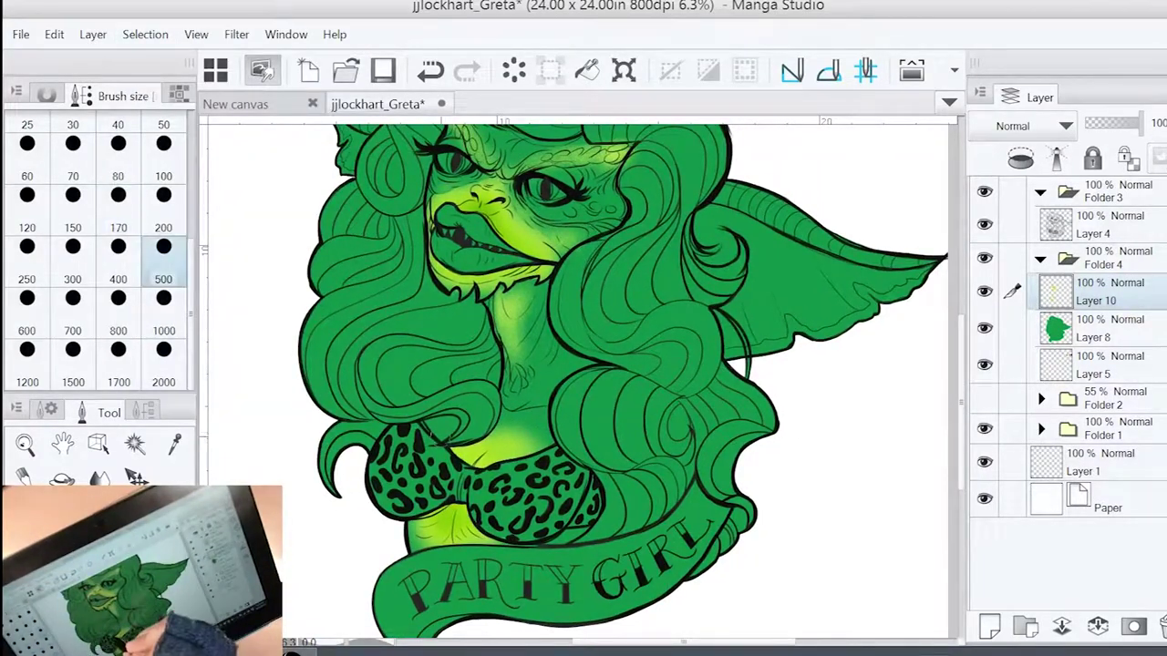
{"action": "left_click", "coordinate": [163, 164]}
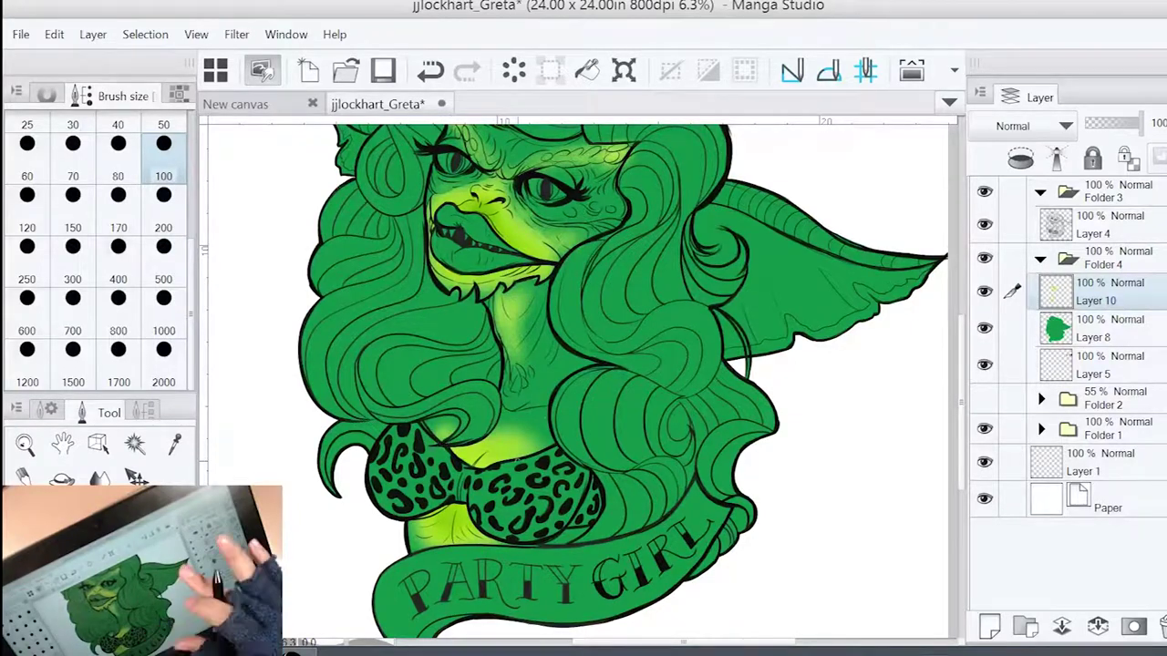
Airbrush yellow-green across the inside of the large ear at size 1000 on Layer 10
{"action": "scroll", "coordinate": [657, 538], "scroll_direction": "down", "scroll_amount": 1}
{"action": "left_click", "coordinate": [163, 305]}
{"action": "mouse_move", "coordinate": [714, 315]}
{"action": "left_mouse_down"}
{"action": "mouse_move", "coordinate": [750, 365]}
{"action": "mouse_move", "coordinate": [797, 362]}
{"action": "mouse_move", "coordinate": [798, 346]}
{"action": "left_mouse_up"}
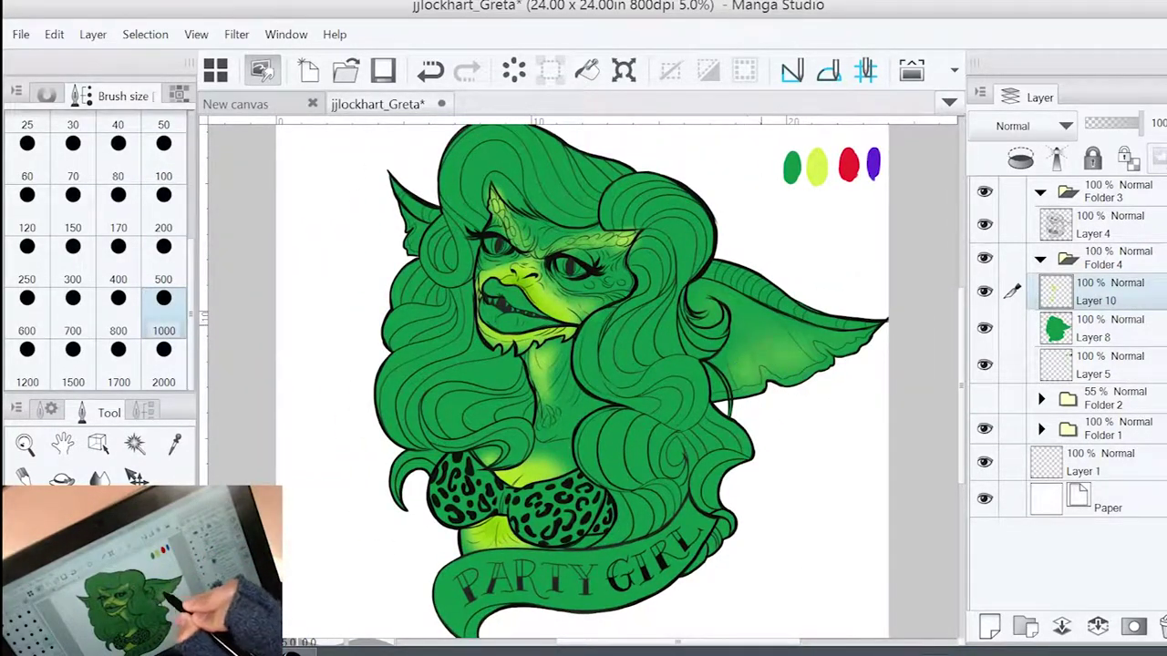
{"action": "mouse_move", "coordinate": [715, 315]}
{"action": "left_mouse_down"}
{"action": "mouse_move", "coordinate": [799, 383]}
{"action": "mouse_move", "coordinate": [828, 351]}
{"action": "left_mouse_up"}
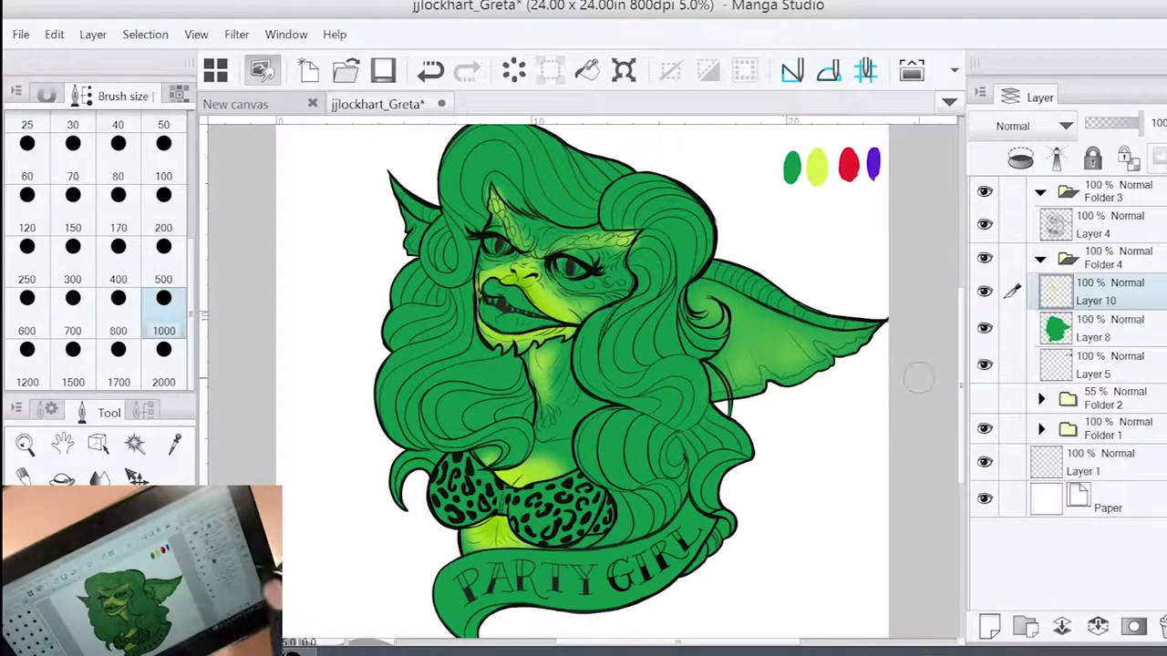
Select the inside of the large ear and speckle it yellow-green with the Tone scraping brush at size 1000
{"action": "left_click", "coordinate": [163, 254]}
{"action": "mouse_move", "coordinate": [690, 289]}
{"action": "left_mouse_down"}
{"action": "mouse_move", "coordinate": [866, 342]}
{"action": "mouse_move", "coordinate": [770, 378]}
{"action": "mouse_move", "coordinate": [730, 364]}
{"action": "mouse_move", "coordinate": [803, 339]}
{"action": "left_mouse_up"}
{"action": "left_click", "coordinate": [163, 305]}
{"action": "left_click", "coordinate": [46, 412]}
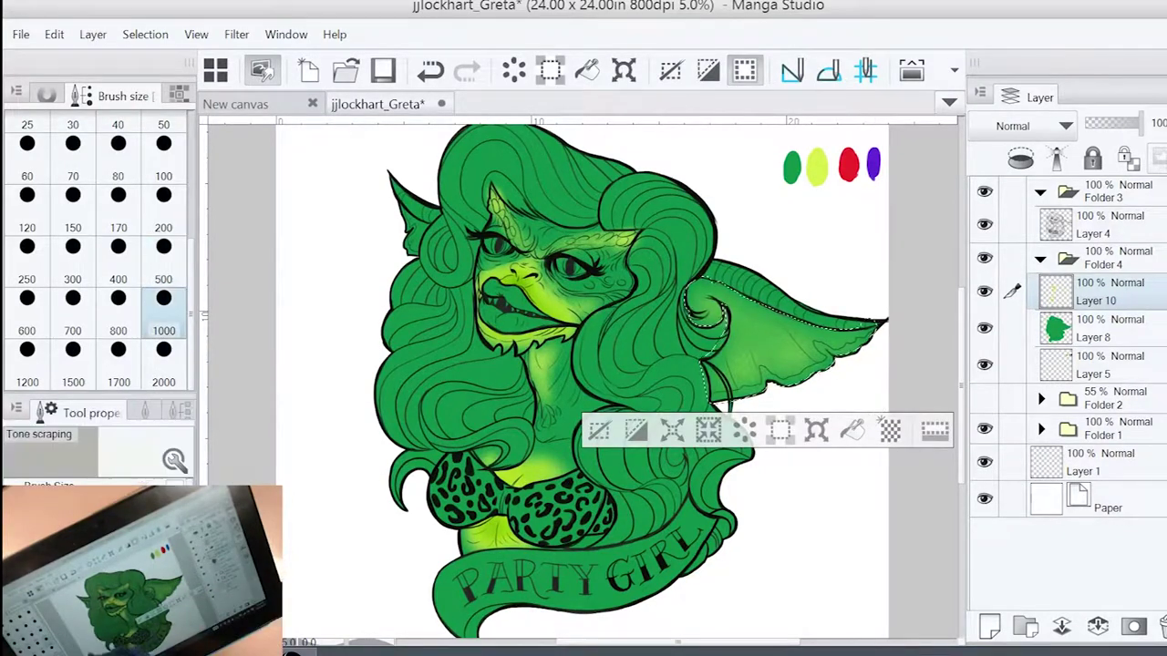
{"action": "left_click_drag", "start_coordinate": [748, 301], "coordinate": [848, 346]}
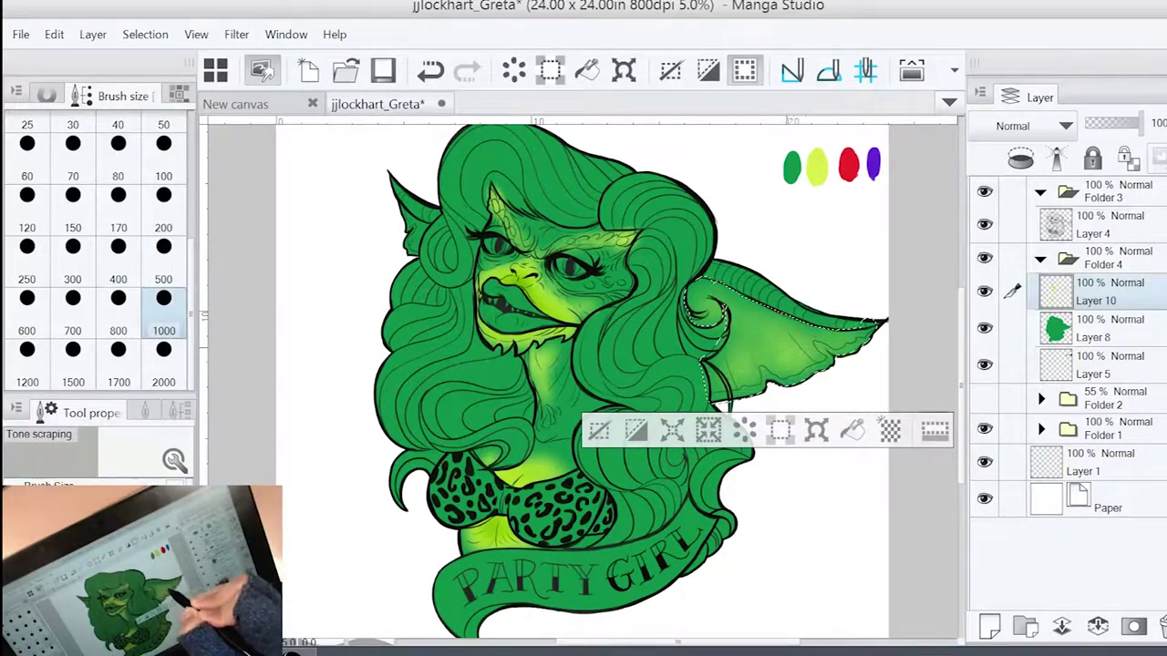
{"action": "left_click_drag", "start_coordinate": [784, 351], "coordinate": [743, 364]}
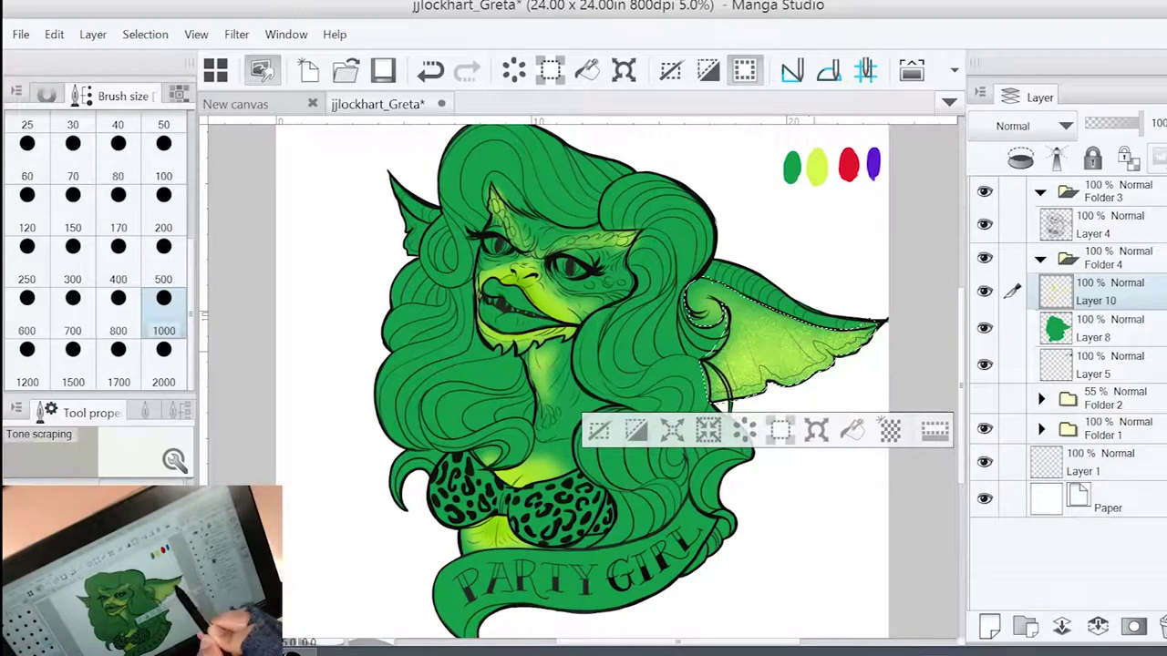
Add a new layer, texture the large ear's ruffled edge with red speckles and size 170 streaks, and blend them at size 500
{"action": "left_click", "coordinate": [989, 627]}
{"action": "left_click", "coordinate": [144, 412]}
{"action": "key", "text": "ctrl+z"}
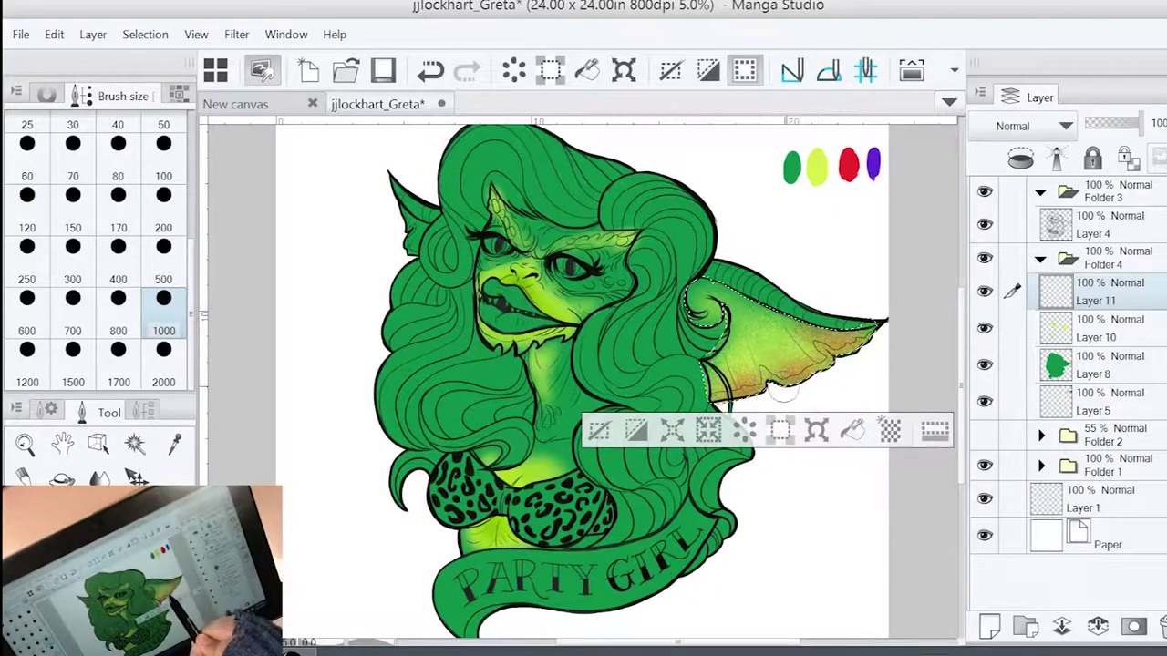
{"action": "left_click", "coordinate": [118, 202]}
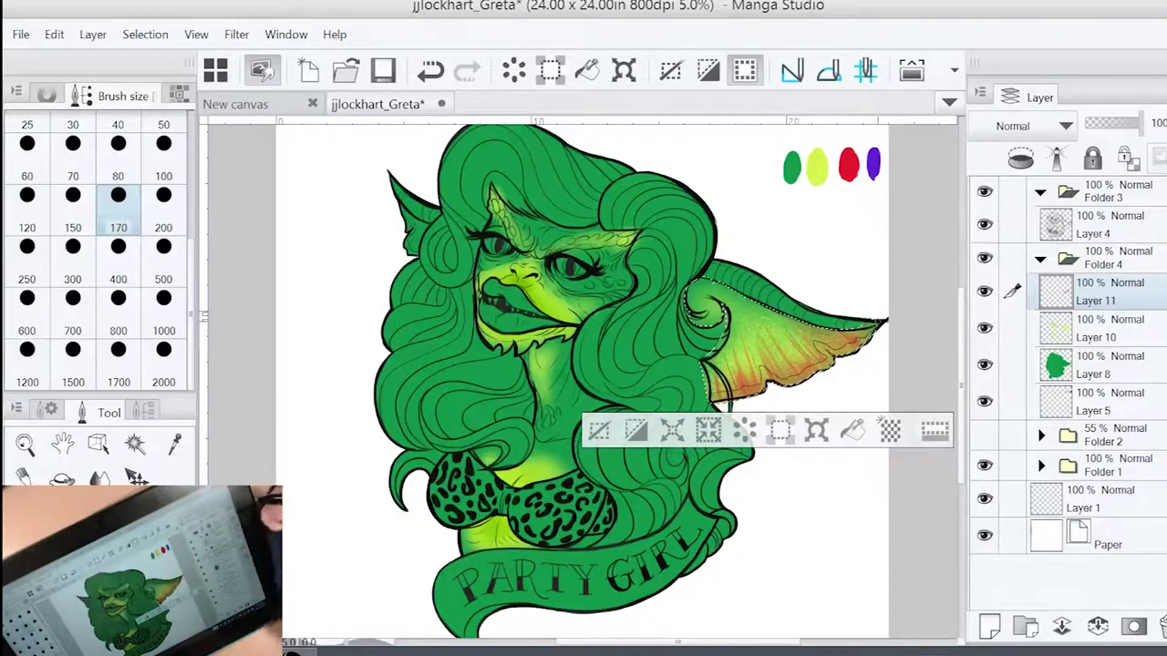
{"action": "left_click", "coordinate": [99, 477]}
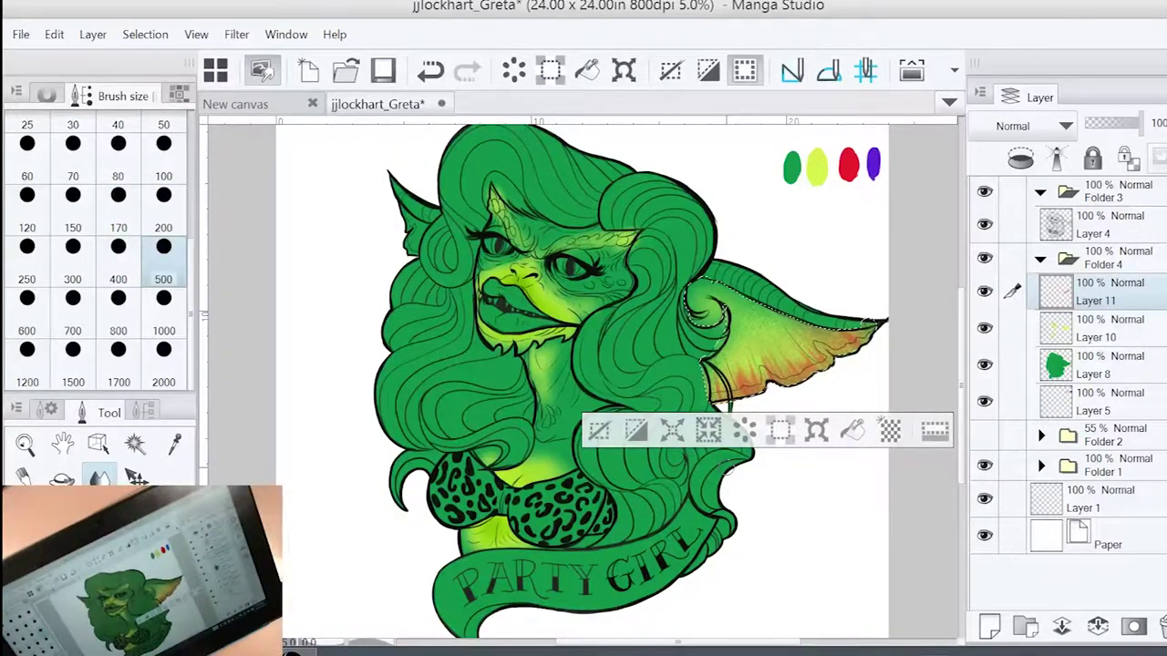
Clear the ear selection and clean up the yellow-green overspray around the ear on Layer 10 at size 200
{"action": "left_click", "coordinate": [145, 34]}
{"action": "left_click", "coordinate": [160, 89]}
{"action": "left_click", "coordinate": [1103, 328]}
{"action": "left_click", "coordinate": [164, 160]}
{"action": "scroll", "coordinate": [775, 474], "scroll_direction": "up", "scroll_amount": 3}
{"action": "left_click", "coordinate": [163, 212]}
{"action": "left_click_drag", "start_coordinate": [575, 319], "coordinate": [483, 501]}
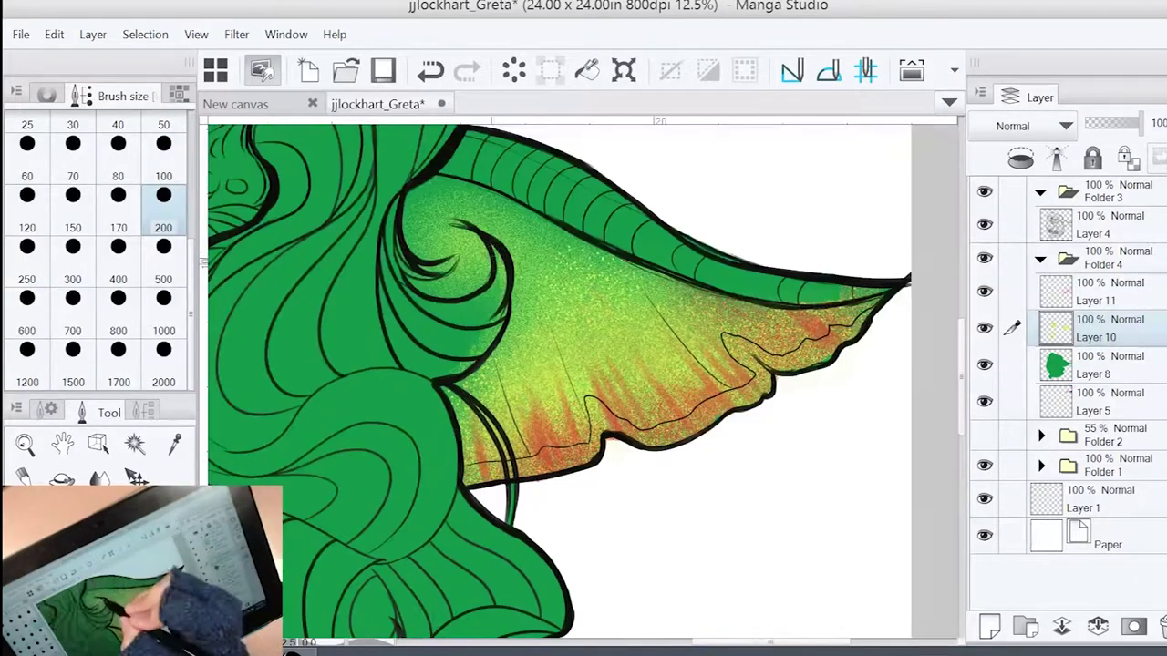
Clean up the red overspray along the ear's ruffled edge on Layer 11 at size 100
{"action": "left_click", "coordinate": [163, 160]}
{"action": "left_click", "coordinate": [1103, 291]}
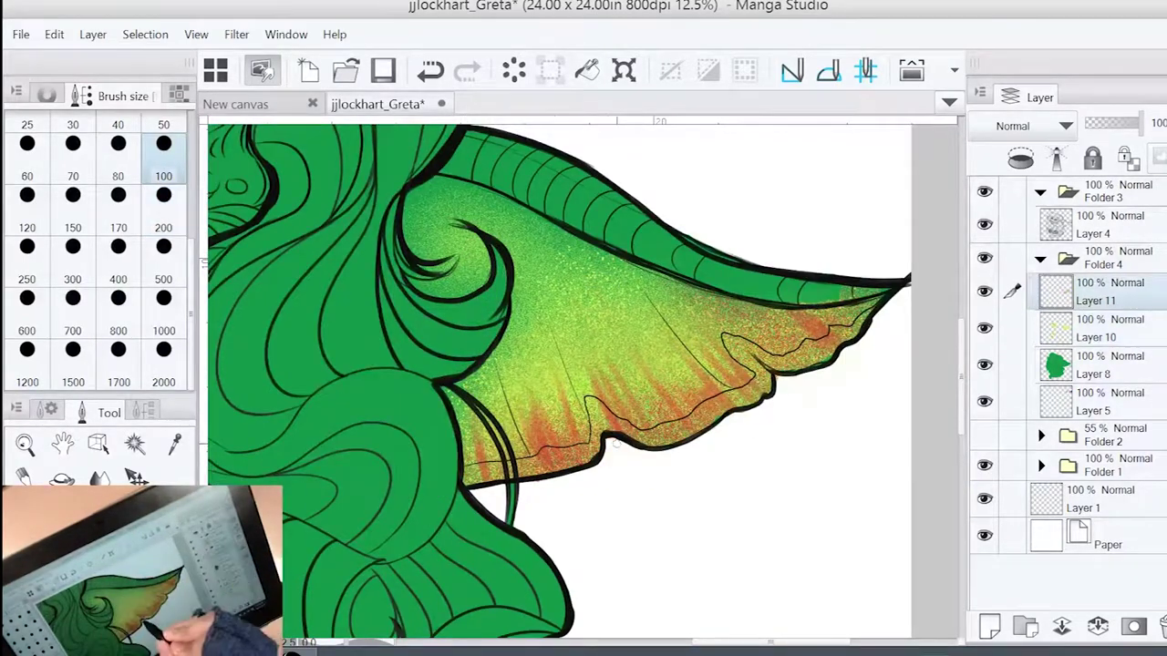
{"action": "key", "text": "alt+bracketleft"}
{"action": "key", "text": "alt+bracketright"}
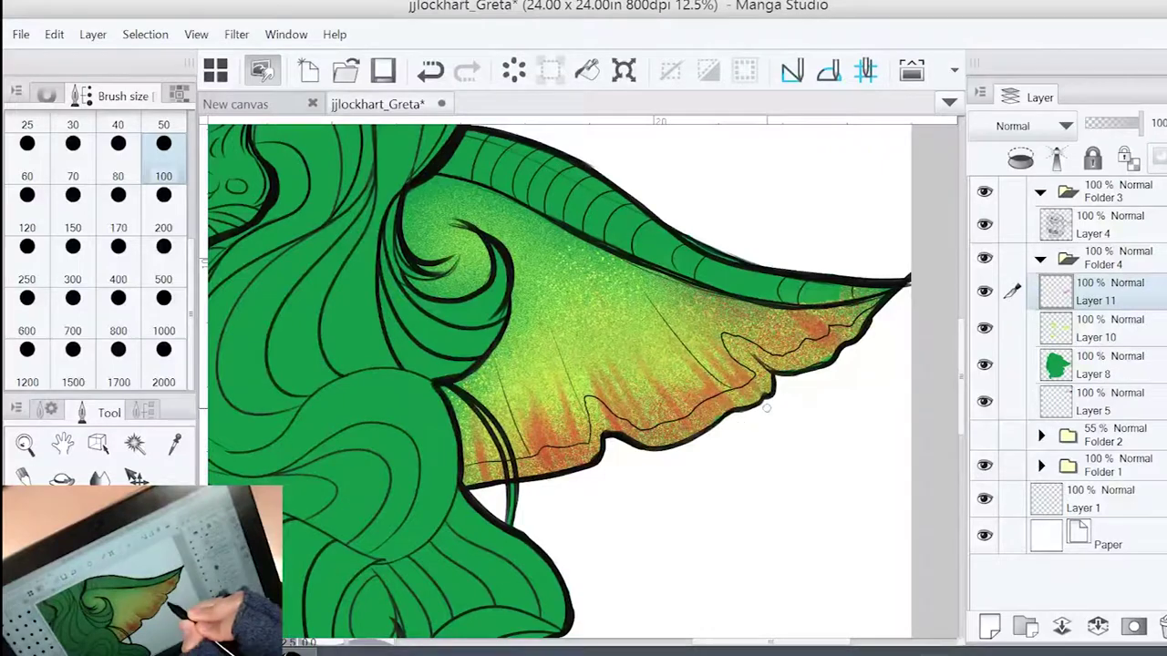
Fill the open upper parts of the thick stems in the PARTY GIRL lettering with purple on Layer 13
{"action": "scroll", "coordinate": [583, 383], "scroll_direction": "down", "scroll_amount": 5}
{"action": "left_click_drag", "start_coordinate": [547, 382], "coordinate": [576, 350]}
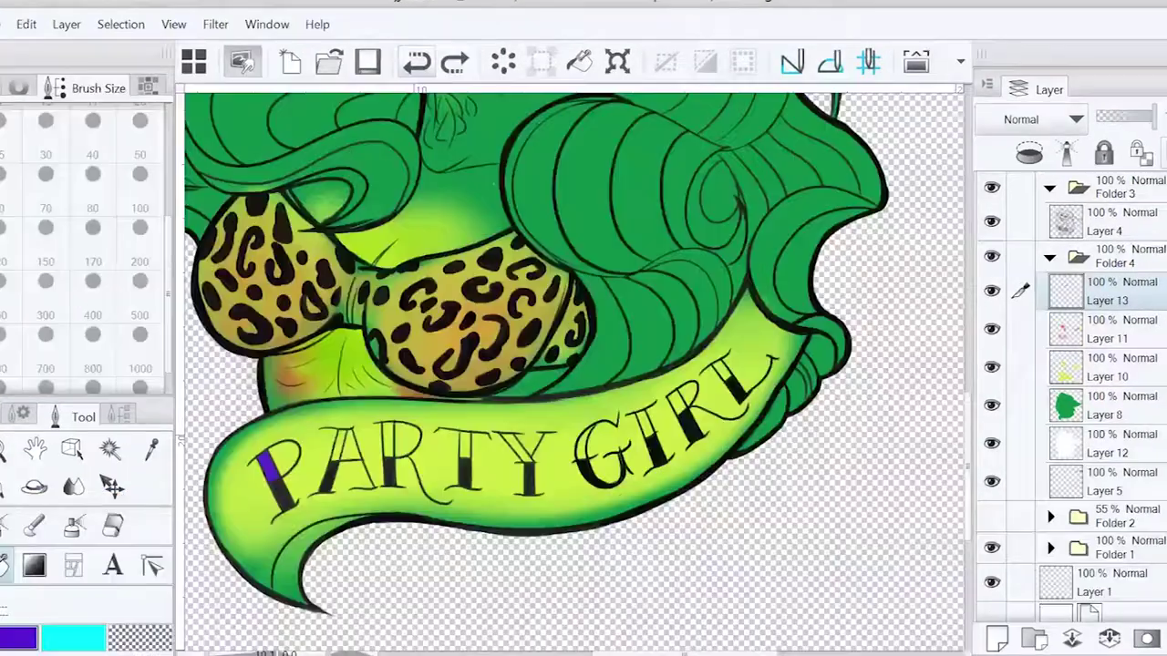
{"action": "scroll", "coordinate": [584, 365], "scroll_direction": "up", "scroll_amount": 3}
{"action": "mouse_move", "coordinate": [361, 336]}
{"action": "left_mouse_down"}
{"action": "mouse_move", "coordinate": [374, 283]}
{"action": "mouse_move", "coordinate": [357, 339]}
{"action": "left_mouse_up"}
{"action": "left_click_drag", "start_coordinate": [443, 273], "coordinate": [448, 330]}
{"action": "left_click_drag", "start_coordinate": [576, 289], "coordinate": [577, 332]}
{"action": "mouse_move", "coordinate": [644, 282]}
{"action": "left_mouse_down"}
{"action": "mouse_move", "coordinate": [694, 337]}
{"action": "mouse_move", "coordinate": [679, 312]}
{"action": "left_mouse_up"}
{"action": "mouse_move", "coordinate": [805, 291]}
{"action": "left_mouse_down"}
{"action": "mouse_move", "coordinate": [655, 246]}
{"action": "mouse_move", "coordinate": [637, 294]}
{"action": "left_mouse_up"}
{"action": "left_click_drag", "start_coordinate": [656, 235], "coordinate": [635, 266]}
{"action": "left_click_drag", "start_coordinate": [740, 208], "coordinate": [769, 260]}
{"action": "left_click_drag", "start_coordinate": [802, 174], "coordinate": [820, 216]}
{"action": "left_click_drag", "start_coordinate": [816, 171], "coordinate": [809, 187]}
{"action": "mouse_move", "coordinate": [875, 114]}
{"action": "left_mouse_down"}
{"action": "mouse_move", "coordinate": [898, 138]}
{"action": "mouse_move", "coordinate": [921, 100]}
{"action": "left_mouse_up"}
{"action": "scroll", "coordinate": [897, 128], "scroll_direction": "down", "scroll_amount": 4}
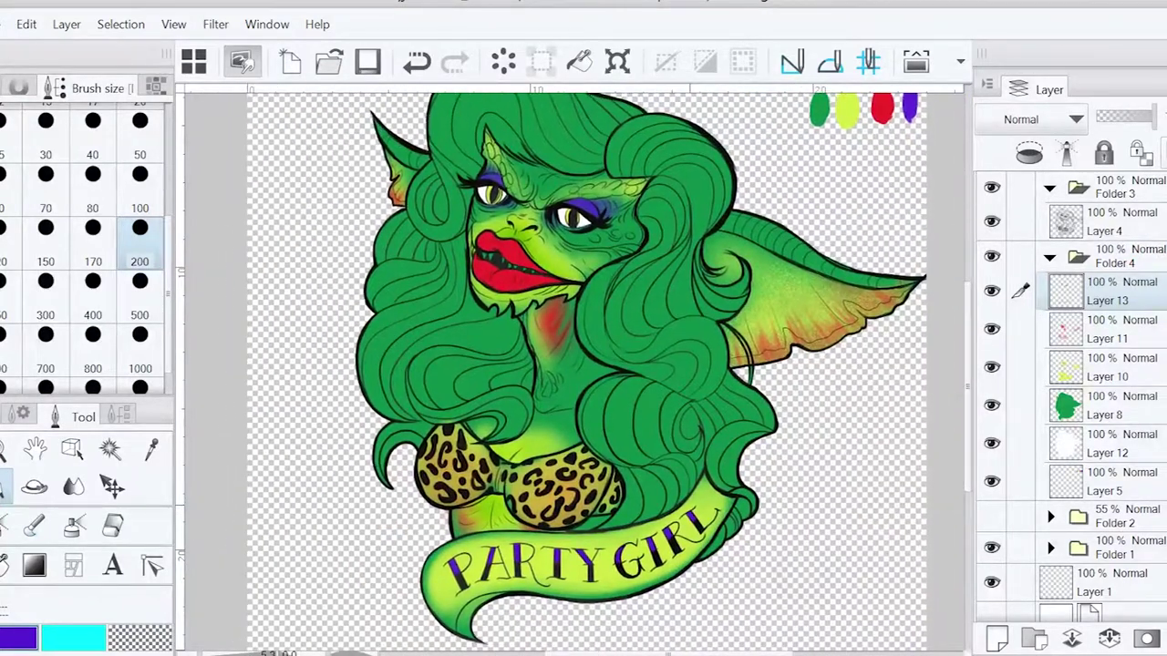
Airbrush purple shadows onto the neck and beneath the bra on Layer 13 at size 400, and switch to the eraser
{"action": "left_click", "coordinate": [73, 526]}
{"action": "left_click", "coordinate": [92, 292]}
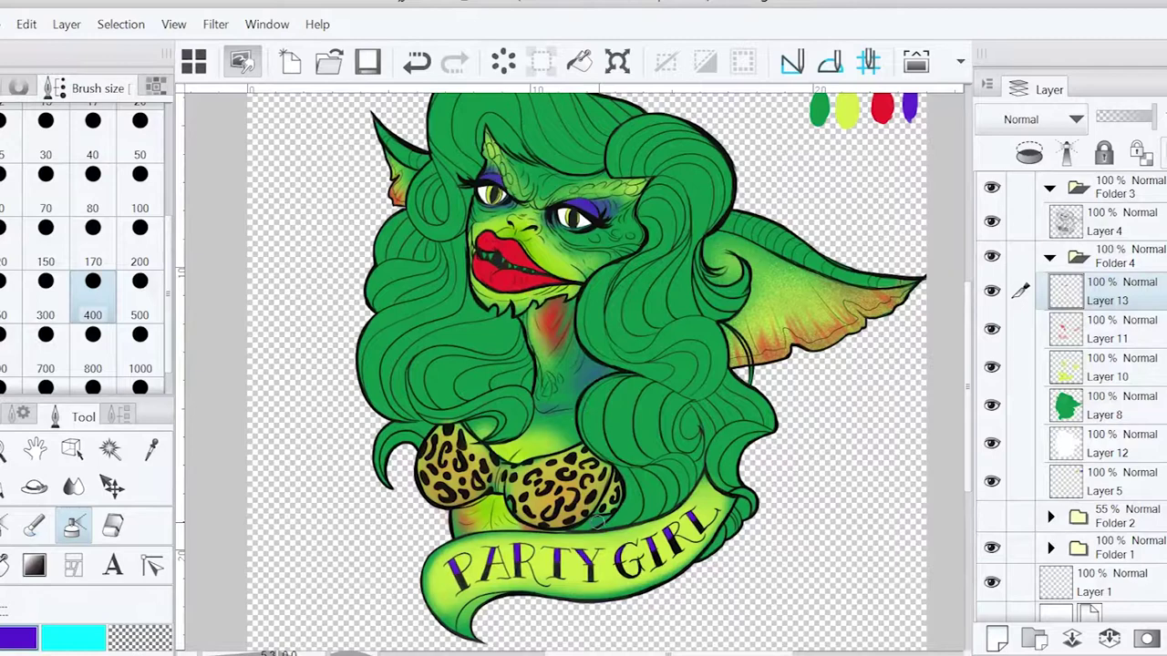
{"action": "key", "text": "e"}
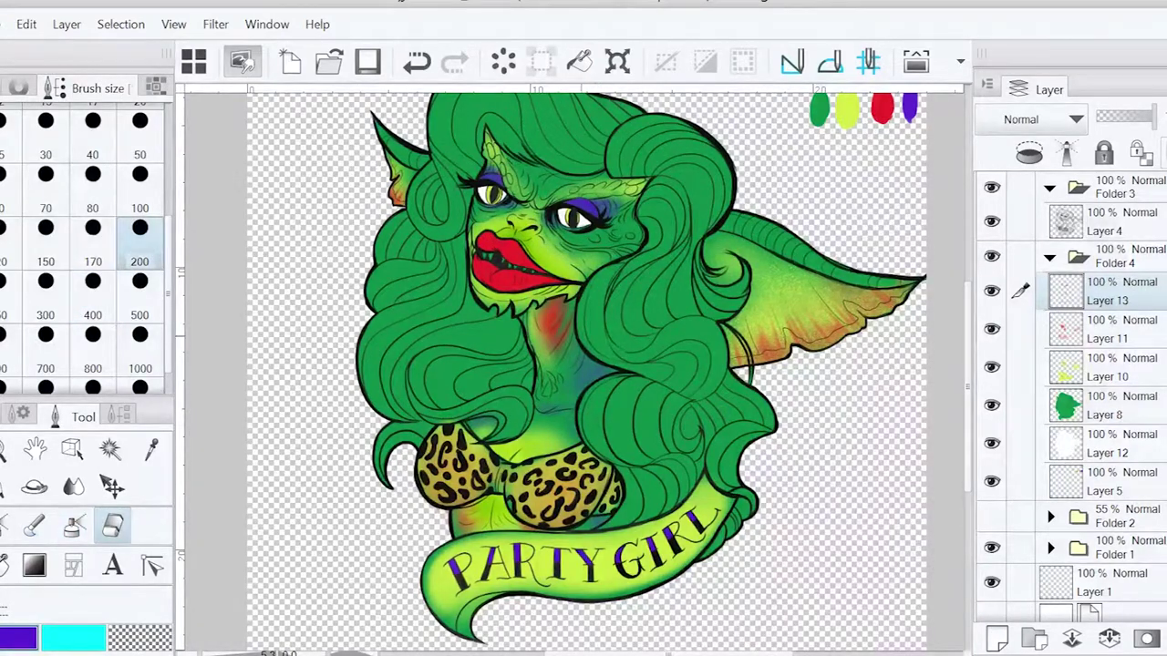
Add a layer beneath Layer 4 in Folder 3 and airbrush black shading at the base of the large front hair roll
{"action": "scroll", "coordinate": [556, 365], "scroll_direction": "up", "scroll_amount": 2}
{"action": "key", "text": "b"}
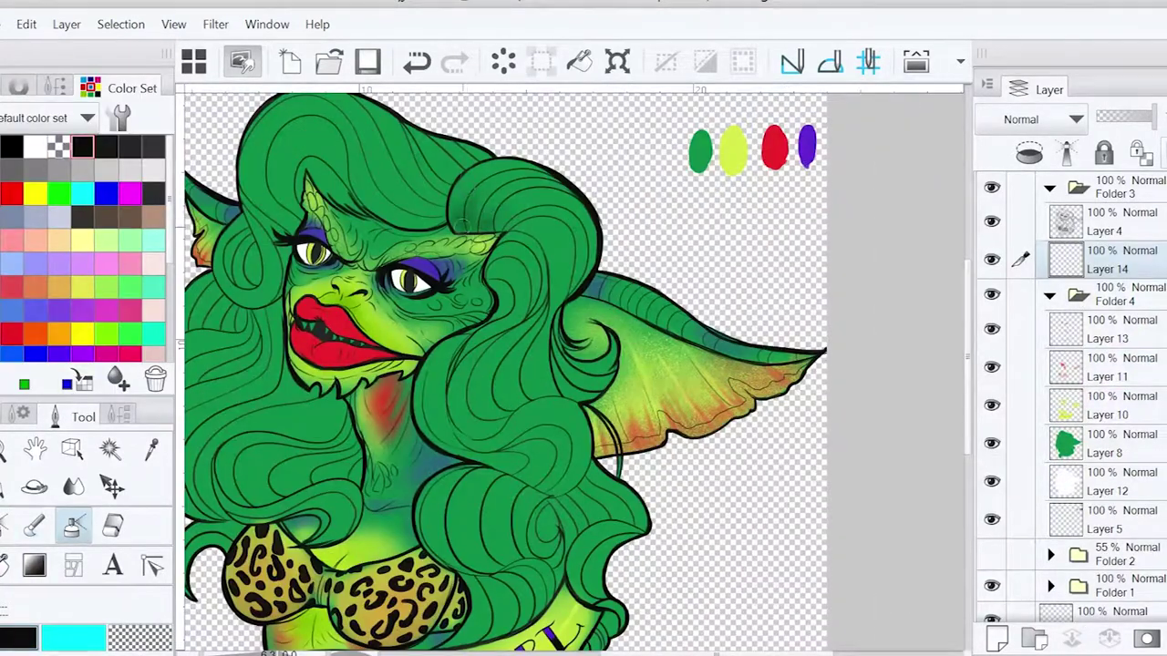
{"action": "mouse_move", "coordinate": [463, 223]}
{"action": "left_mouse_down"}
{"action": "mouse_move", "coordinate": [507, 231]}
{"action": "mouse_move", "coordinate": [485, 210]}
{"action": "left_mouse_up"}
{"action": "scroll", "coordinate": [560, 187], "scroll_direction": "up", "scroll_amount": 3}
{"action": "left_click_drag", "start_coordinate": [510, 346], "coordinate": [562, 410]}
{"action": "left_click", "coordinate": [97, 87]}
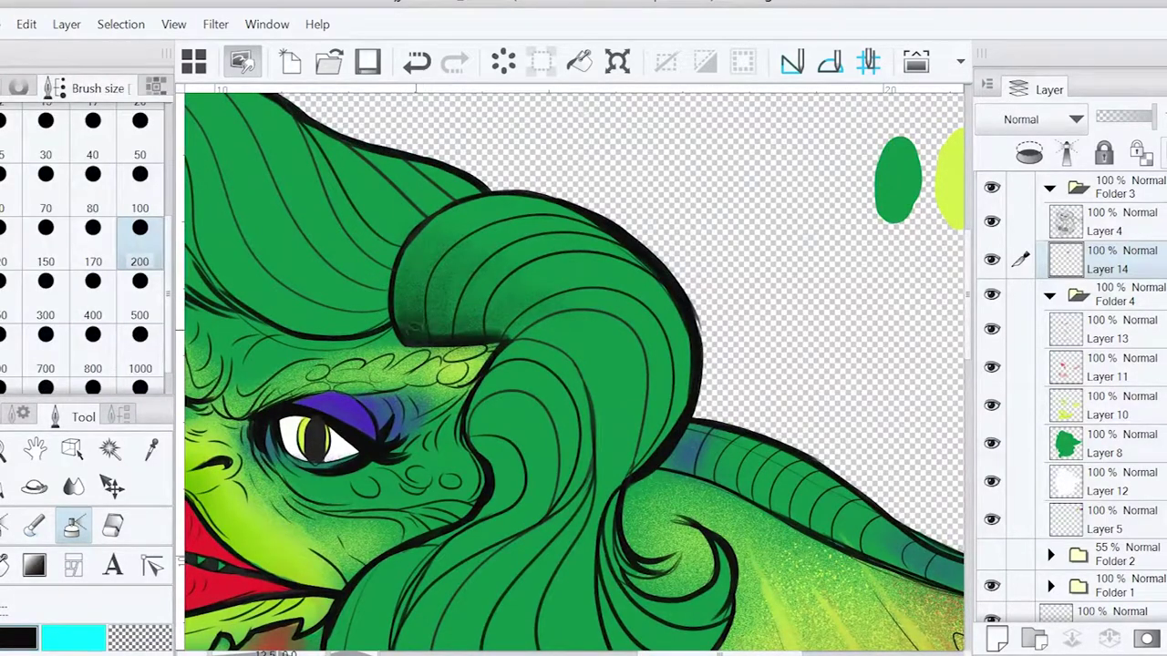
Airbrush black shading along the strands and outer edge of the large hair roll on Layer 14 at size 200
{"action": "mouse_move", "coordinate": [438, 319]}
{"action": "left_mouse_down"}
{"action": "mouse_move", "coordinate": [442, 330]}
{"action": "mouse_move", "coordinate": [474, 310]}
{"action": "mouse_move", "coordinate": [459, 329]}
{"action": "mouse_move", "coordinate": [537, 290]}
{"action": "mouse_move", "coordinate": [503, 320]}
{"action": "left_mouse_up"}
{"action": "mouse_move", "coordinate": [572, 304]}
{"action": "left_mouse_down"}
{"action": "mouse_move", "coordinate": [501, 339]}
{"action": "mouse_move", "coordinate": [459, 333]}
{"action": "mouse_move", "coordinate": [561, 301]}
{"action": "left_mouse_up"}
{"action": "mouse_move", "coordinate": [698, 333]}
{"action": "left_mouse_down"}
{"action": "mouse_move", "coordinate": [691, 401]}
{"action": "mouse_move", "coordinate": [706, 409]}
{"action": "mouse_move", "coordinate": [734, 314]}
{"action": "left_mouse_up"}
{"action": "mouse_move", "coordinate": [626, 160]}
{"action": "left_mouse_down"}
{"action": "mouse_move", "coordinate": [529, 164]}
{"action": "mouse_move", "coordinate": [674, 207]}
{"action": "mouse_move", "coordinate": [565, 157]}
{"action": "left_mouse_up"}
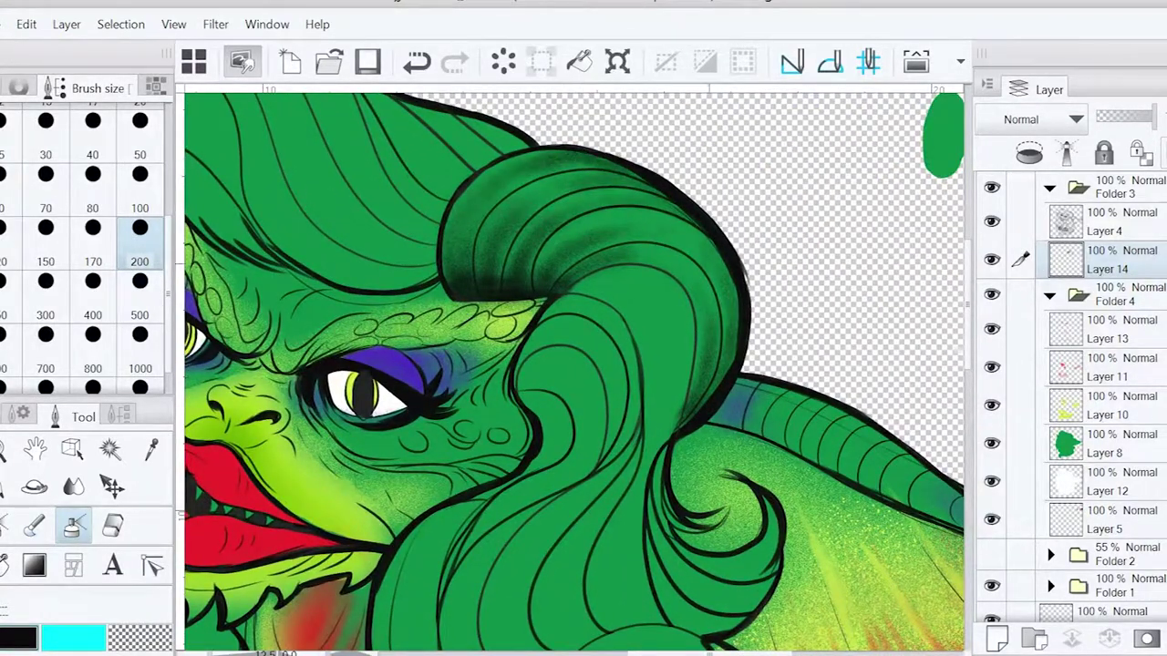
{"action": "left_click_drag", "start_coordinate": [674, 237], "coordinate": [729, 355]}
{"action": "mouse_move", "coordinate": [692, 273]}
{"action": "left_mouse_down"}
{"action": "mouse_move", "coordinate": [691, 420]}
{"action": "mouse_move", "coordinate": [720, 424]}
{"action": "left_mouse_up"}
{"action": "scroll", "coordinate": [711, 392], "scroll_direction": "down", "scroll_amount": 3}
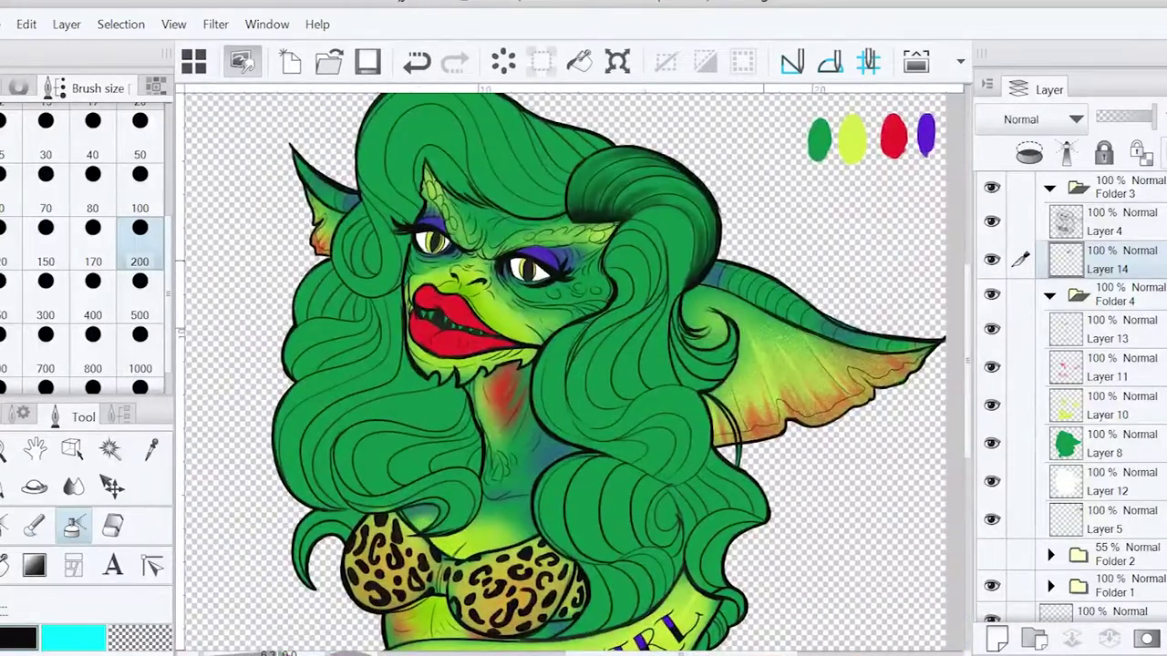
Deepen the shading inside the hair roll and shade the wave beside the eye in black on Layer 14
{"action": "scroll", "coordinate": [456, 196], "scroll_direction": "up", "scroll_amount": 3}
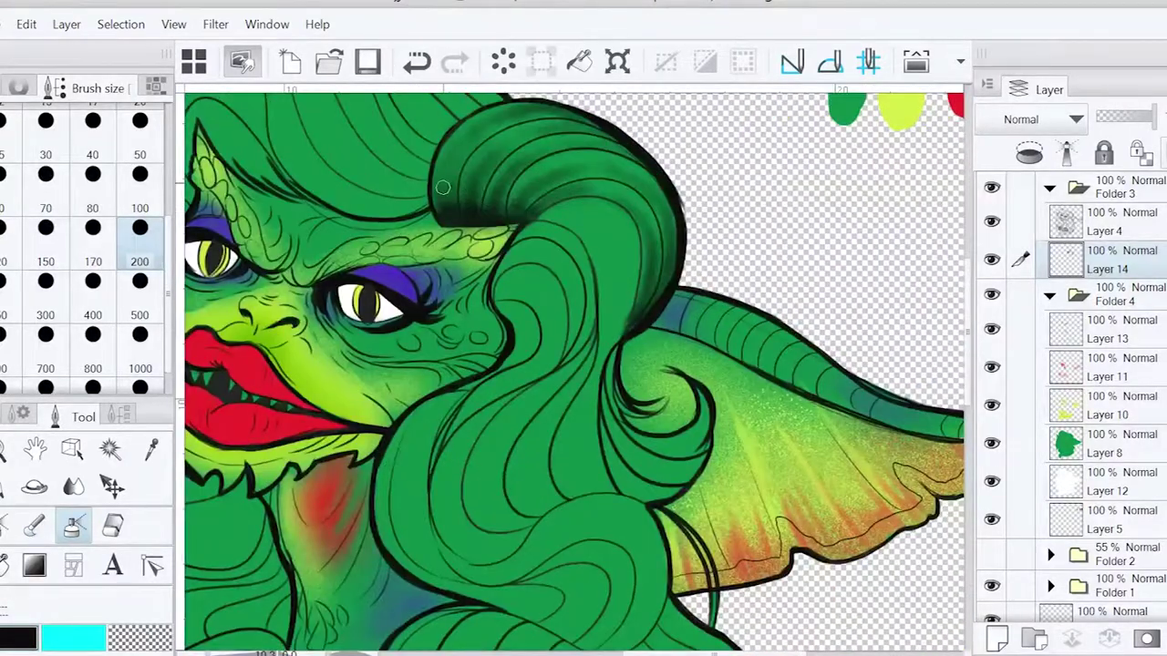
{"action": "mouse_move", "coordinate": [454, 194]}
{"action": "left_mouse_down"}
{"action": "mouse_move", "coordinate": [519, 203]}
{"action": "mouse_move", "coordinate": [456, 182]}
{"action": "mouse_move", "coordinate": [451, 196]}
{"action": "left_mouse_up"}
{"action": "left_click_drag", "start_coordinate": [588, 215], "coordinate": [555, 217]}
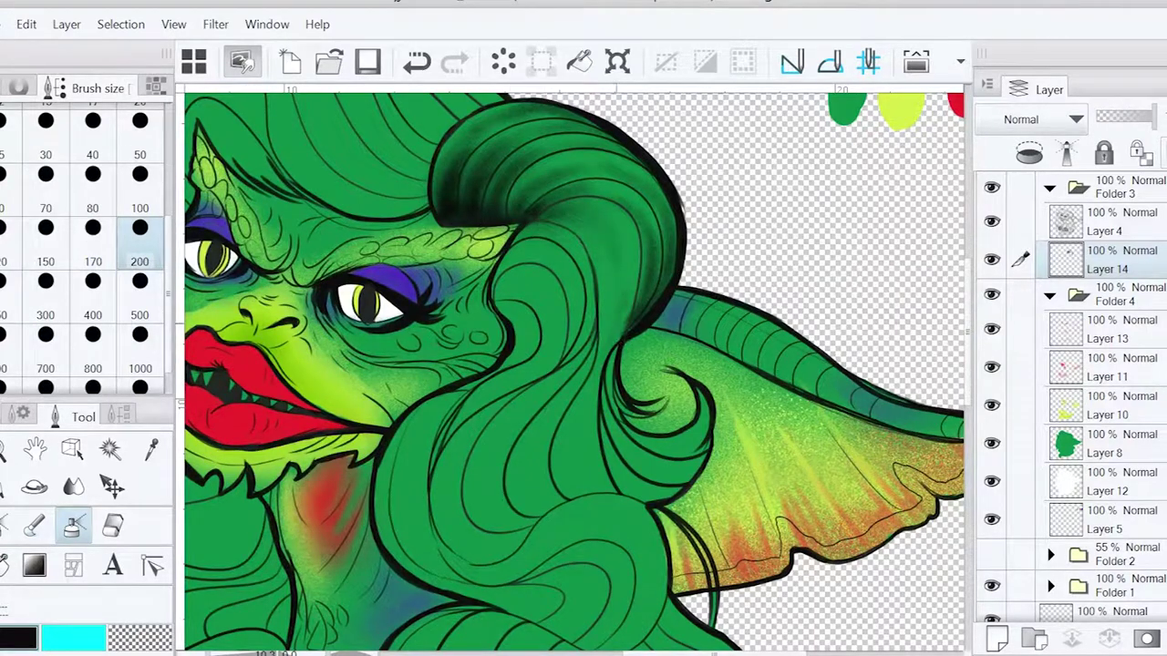
{"action": "left_click_drag", "start_coordinate": [621, 345], "coordinate": [609, 255]}
{"action": "mouse_move", "coordinate": [510, 266]}
{"action": "left_mouse_down"}
{"action": "mouse_move", "coordinate": [533, 239]}
{"action": "mouse_move", "coordinate": [506, 296]}
{"action": "mouse_move", "coordinate": [513, 310]}
{"action": "left_mouse_up"}
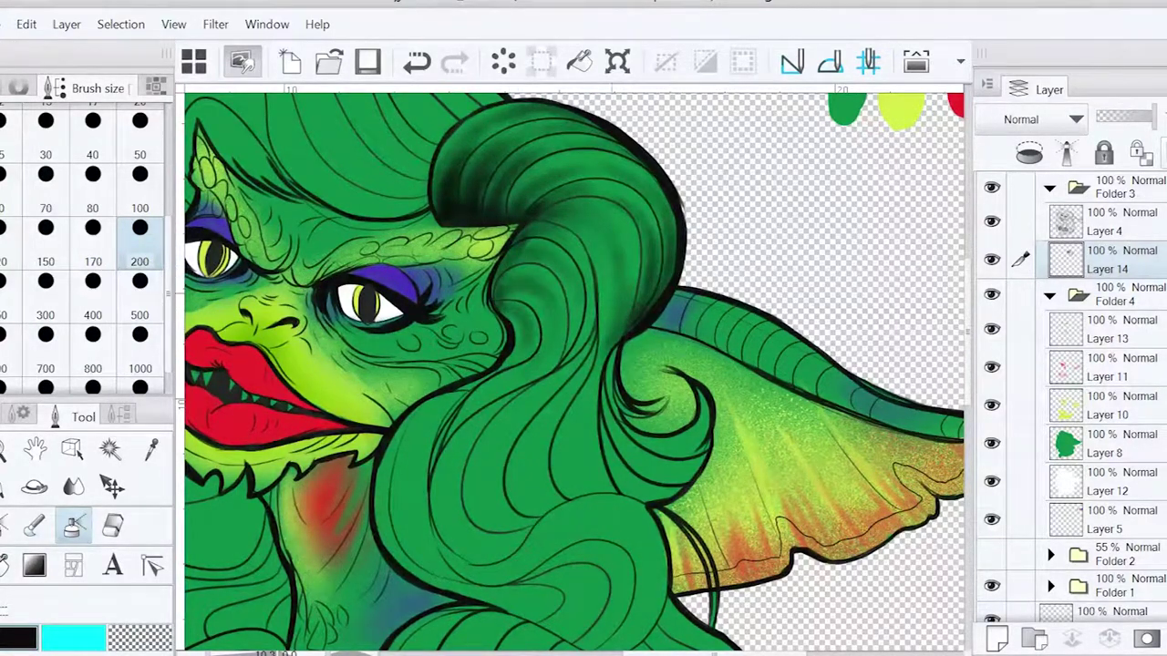
Airbrush black shading onto the long wave beside the cheek and the curls beside the neck on Layer 14
{"action": "mouse_move", "coordinate": [560, 360]}
{"action": "left_mouse_down"}
{"action": "mouse_move", "coordinate": [451, 421]}
{"action": "mouse_move", "coordinate": [383, 483]}
{"action": "mouse_move", "coordinate": [441, 408]}
{"action": "left_mouse_up"}
{"action": "scroll", "coordinate": [441, 406], "scroll_direction": "down", "scroll_amount": 5}
{"action": "scroll", "coordinate": [595, 421], "scroll_direction": "up", "scroll_amount": 3}
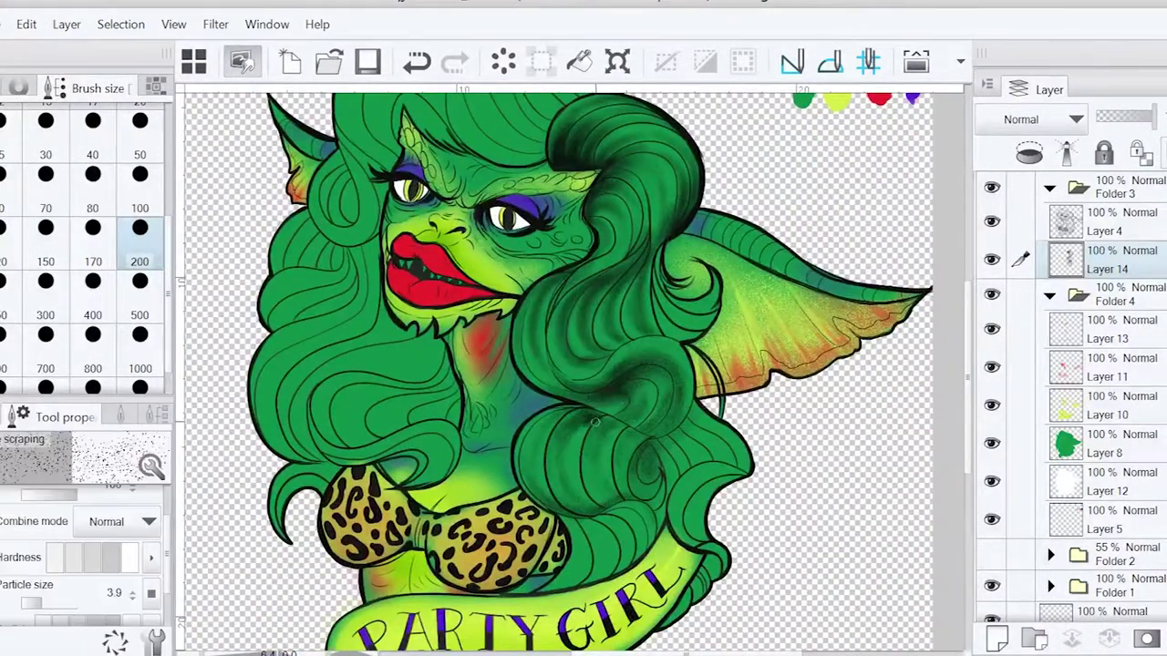
{"action": "mouse_move", "coordinate": [628, 477]}
{"action": "left_mouse_down"}
{"action": "mouse_move", "coordinate": [588, 474]}
{"action": "mouse_move", "coordinate": [597, 421]}
{"action": "mouse_move", "coordinate": [527, 451]}
{"action": "mouse_move", "coordinate": [646, 454]}
{"action": "mouse_move", "coordinate": [682, 425]}
{"action": "mouse_move", "coordinate": [656, 442]}
{"action": "mouse_move", "coordinate": [660, 478]}
{"action": "mouse_move", "coordinate": [593, 407]}
{"action": "mouse_move", "coordinate": [658, 403]}
{"action": "mouse_move", "coordinate": [645, 432]}
{"action": "left_mouse_up"}
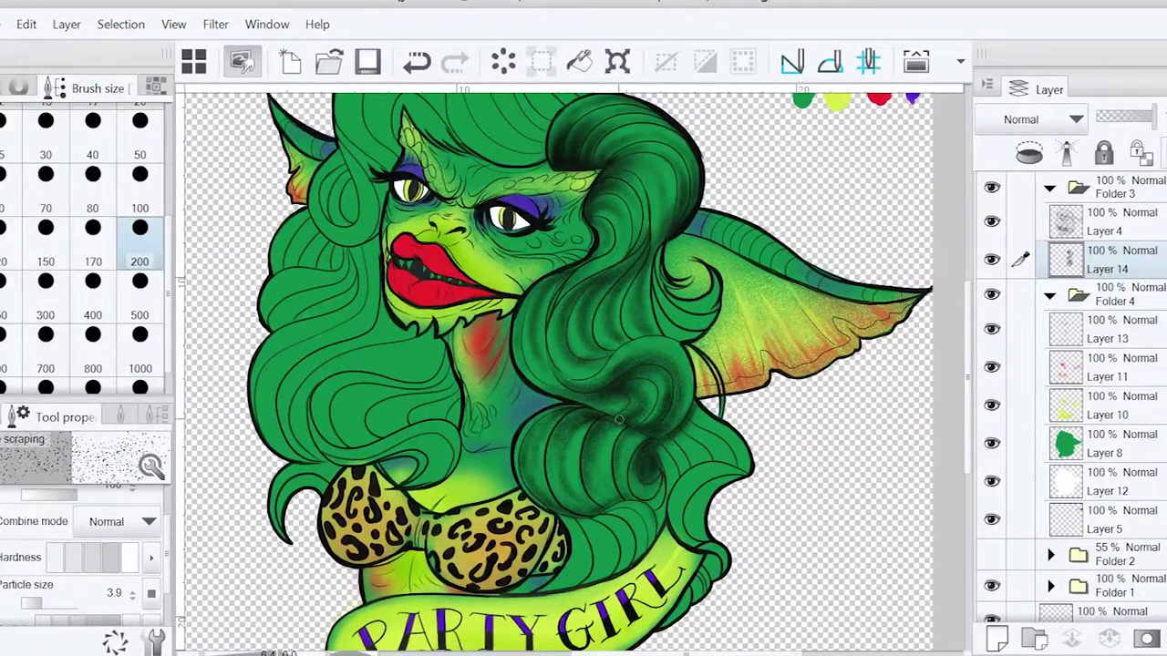
{"action": "mouse_move", "coordinate": [574, 393]}
{"action": "left_mouse_down"}
{"action": "mouse_move", "coordinate": [656, 432]}
{"action": "mouse_move", "coordinate": [697, 415]}
{"action": "mouse_move", "coordinate": [702, 534]}
{"action": "mouse_move", "coordinate": [695, 483]}
{"action": "mouse_move", "coordinate": [742, 461]}
{"action": "mouse_move", "coordinate": [747, 406]}
{"action": "left_mouse_up"}
Shade the outer lower locks below the large ear with the black airbrush at size 200
{"action": "left_click", "coordinate": [93, 292]}
{"action": "left_click", "coordinate": [140, 182]}
{"action": "left_click", "coordinate": [139, 228]}
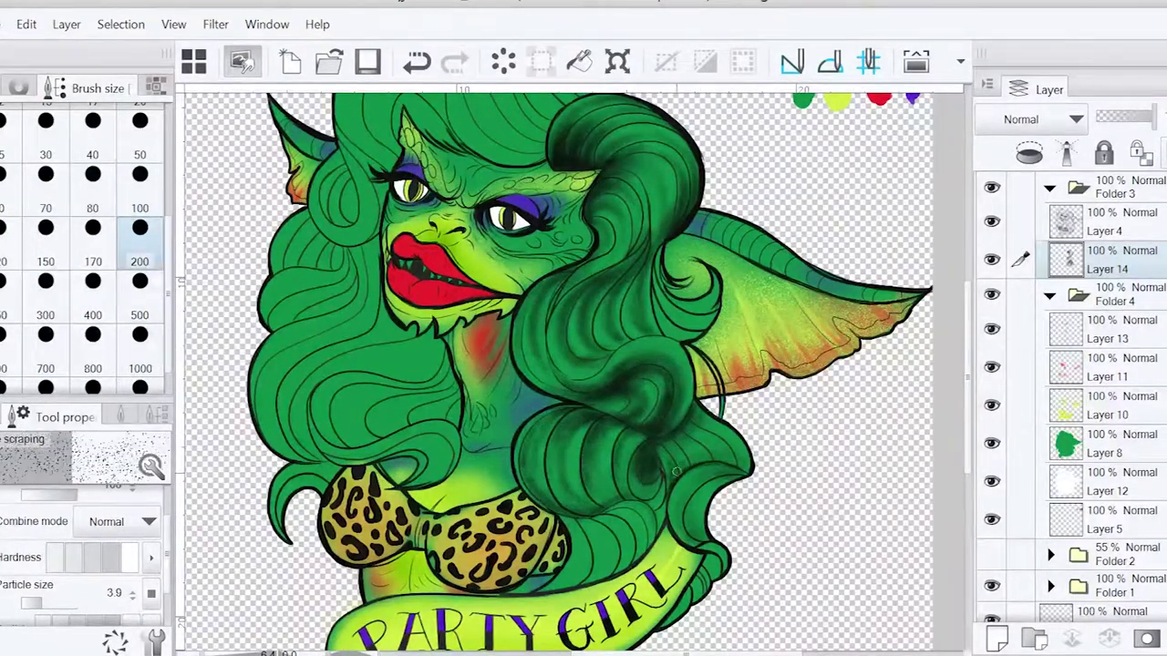
{"action": "left_click_drag", "start_coordinate": [684, 475], "coordinate": [694, 533]}
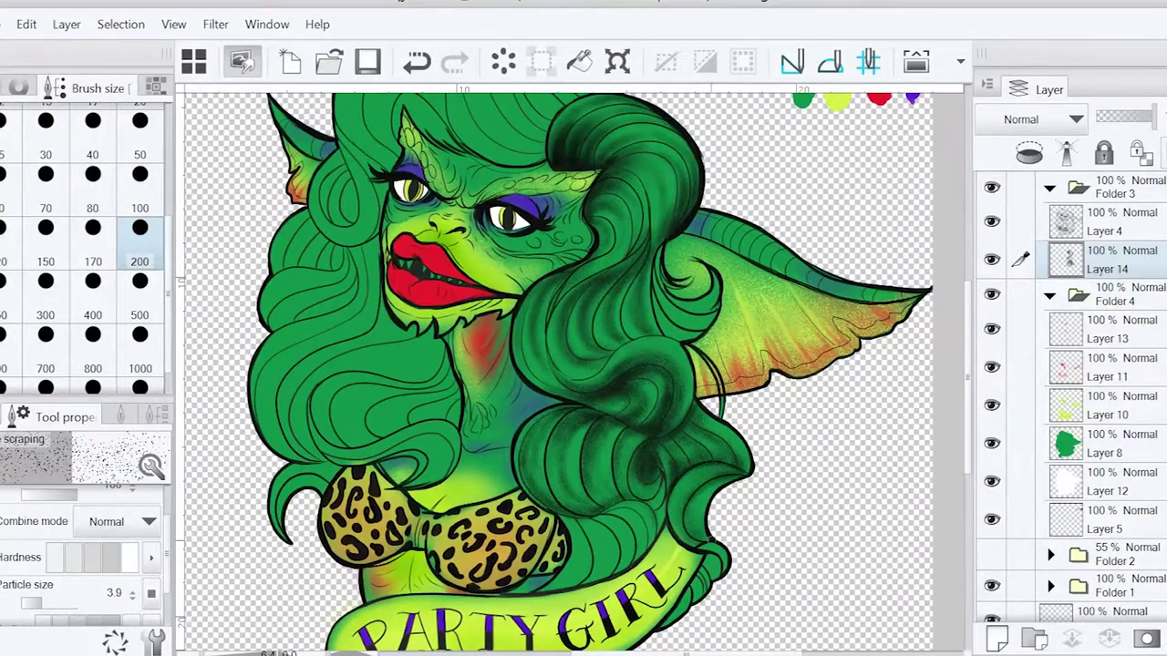
{"action": "scroll", "coordinate": [692, 545], "scroll_direction": "down", "scroll_amount": 2}
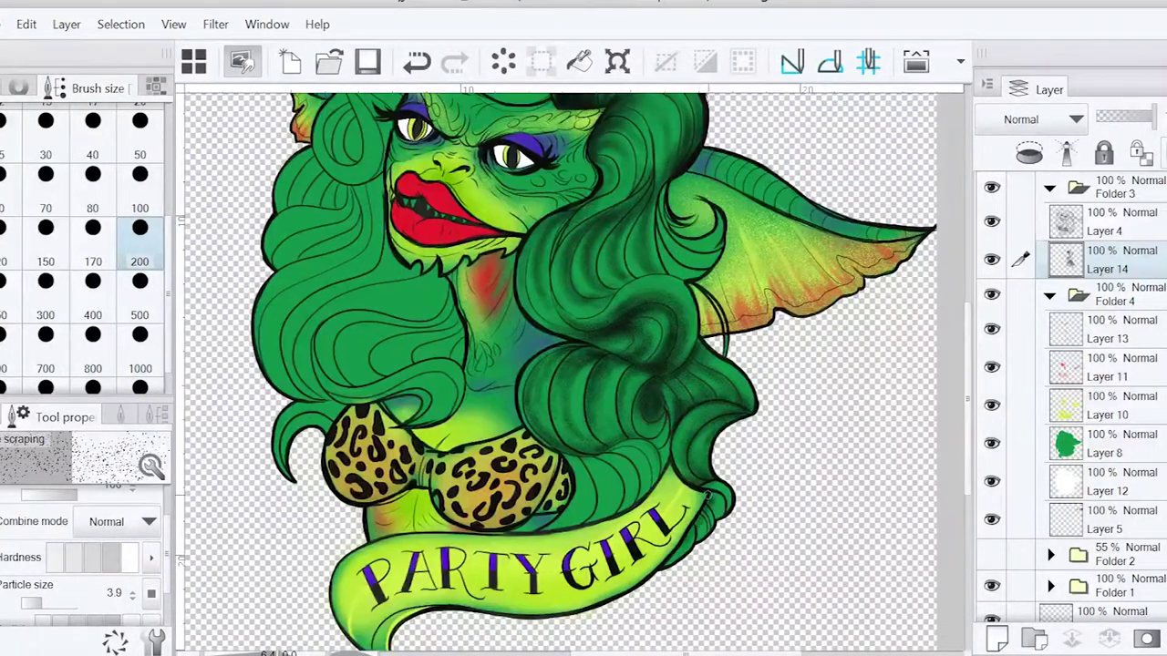
Shade the locks between the bra and the banner in black, and darken the neighbouring curls and cheek wave
{"action": "mouse_move", "coordinate": [566, 450]}
{"action": "left_mouse_down"}
{"action": "mouse_move", "coordinate": [582, 519]}
{"action": "mouse_move", "coordinate": [642, 449]}
{"action": "mouse_move", "coordinate": [583, 461]}
{"action": "mouse_move", "coordinate": [629, 492]}
{"action": "mouse_move", "coordinate": [657, 456]}
{"action": "mouse_move", "coordinate": [659, 409]}
{"action": "left_mouse_up"}
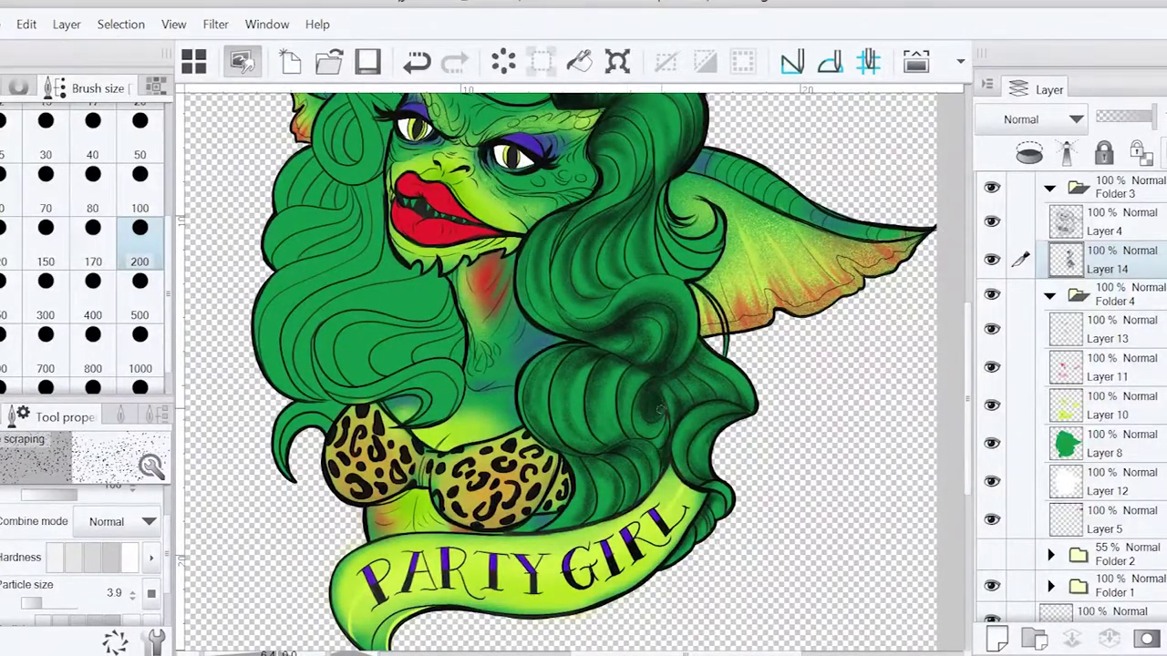
{"action": "mouse_move", "coordinate": [652, 483]}
{"action": "left_mouse_down"}
{"action": "mouse_move", "coordinate": [569, 511]}
{"action": "mouse_move", "coordinate": [602, 497]}
{"action": "mouse_move", "coordinate": [644, 428]}
{"action": "left_mouse_up"}
{"action": "left_click_drag", "start_coordinate": [744, 444], "coordinate": [679, 535]}
{"action": "mouse_move", "coordinate": [597, 283]}
{"action": "left_mouse_down"}
{"action": "mouse_move", "coordinate": [600, 319]}
{"action": "mouse_move", "coordinate": [638, 343]}
{"action": "mouse_move", "coordinate": [601, 369]}
{"action": "mouse_move", "coordinate": [607, 348]}
{"action": "mouse_move", "coordinate": [643, 339]}
{"action": "mouse_move", "coordinate": [602, 361]}
{"action": "left_mouse_up"}
{"action": "mouse_move", "coordinate": [609, 219]}
{"action": "left_mouse_down"}
{"action": "mouse_move", "coordinate": [600, 278]}
{"action": "mouse_move", "coordinate": [547, 283]}
{"action": "mouse_move", "coordinate": [560, 246]}
{"action": "left_mouse_up"}
Deepen the broad shadows across the ear-side hair on Layer 14 using black at sizes 1000 and 500
{"action": "key", "text": "e"}
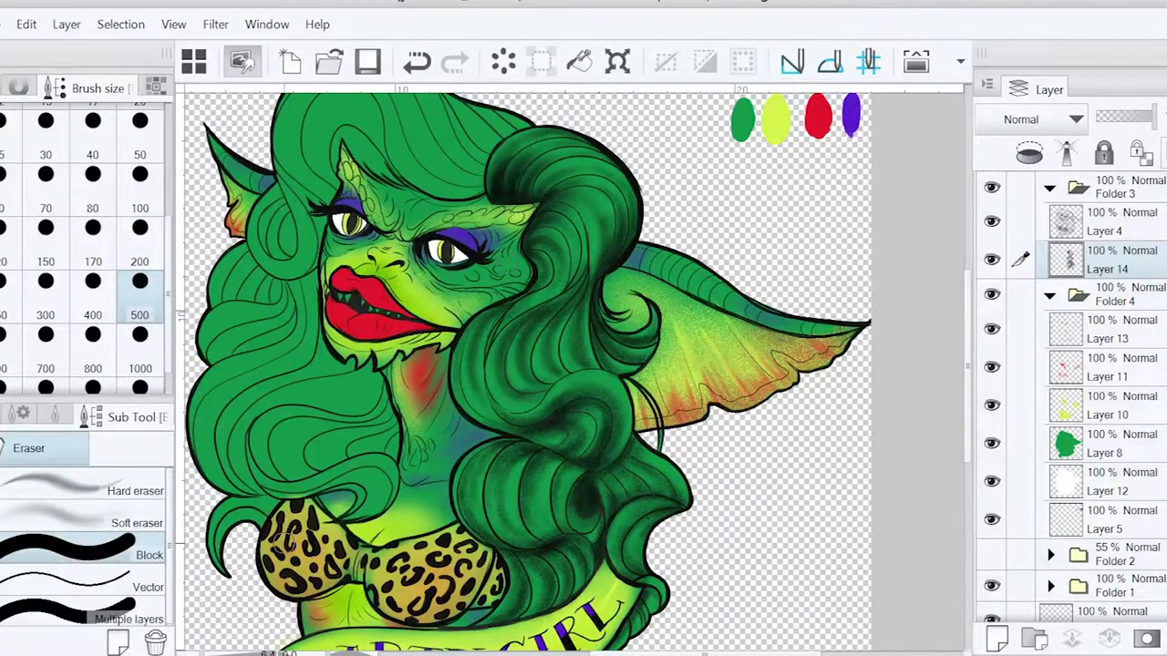
{"action": "key", "text": "bracketright"}
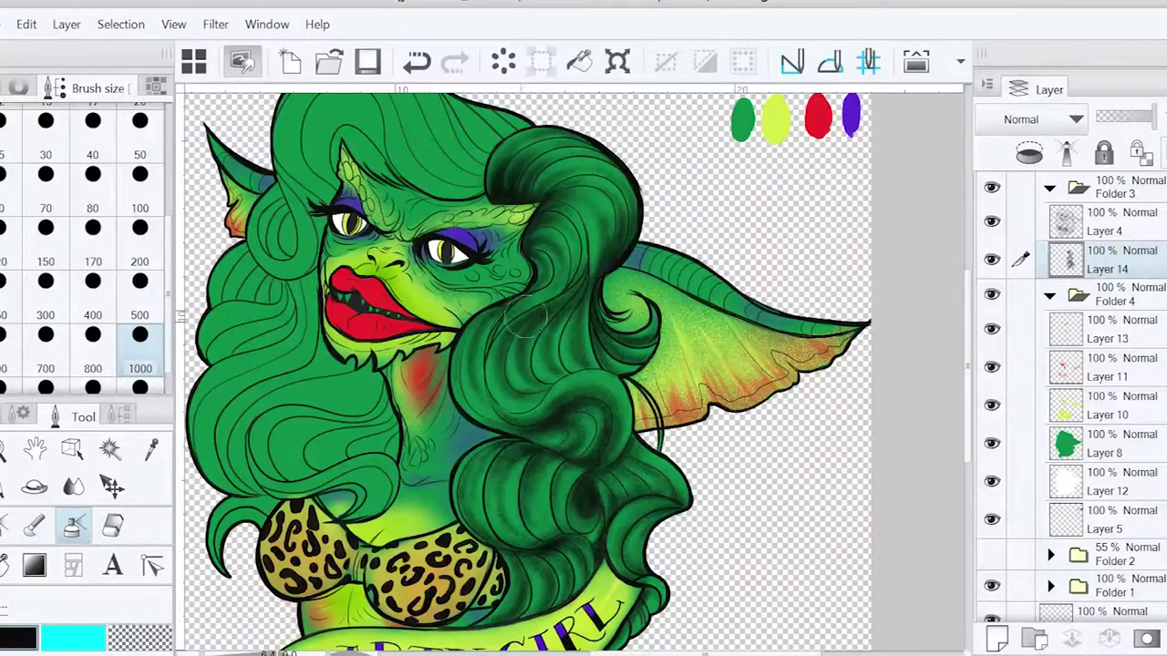
{"action": "mouse_move", "coordinate": [606, 471]}
{"action": "left_mouse_down"}
{"action": "mouse_move", "coordinate": [583, 536]}
{"action": "mouse_move", "coordinate": [502, 467]}
{"action": "left_mouse_up"}
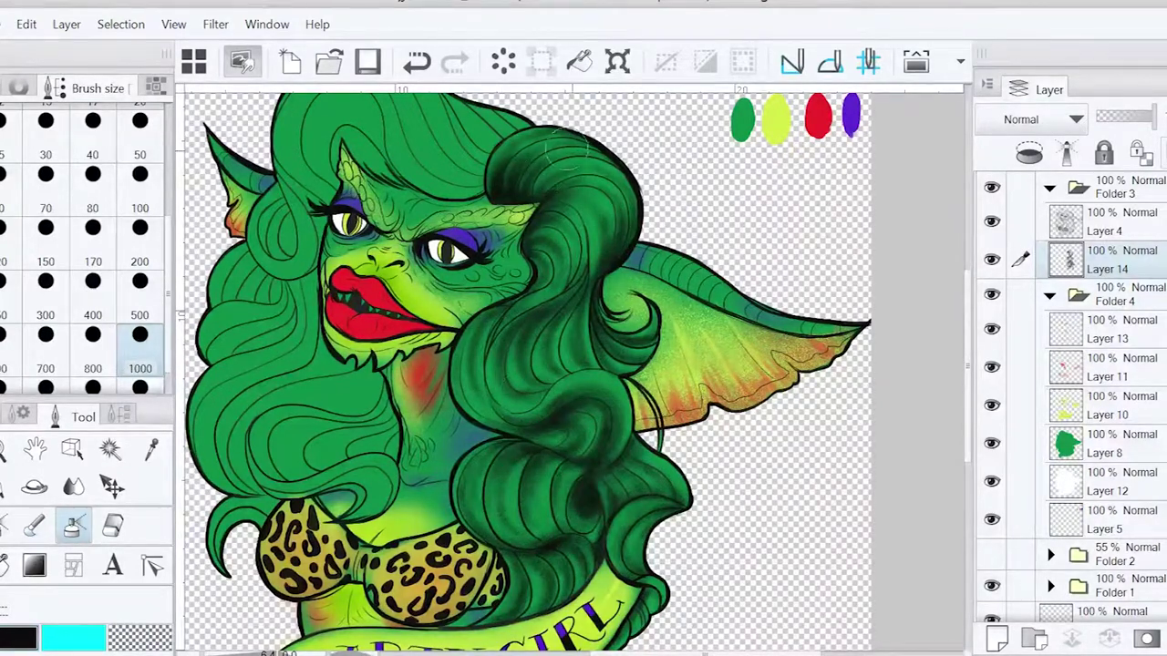
{"action": "key", "text": "bracketleft"}
{"action": "key", "text": "p"}
{"action": "mouse_move", "coordinate": [536, 262]}
{"action": "left_mouse_down"}
{"action": "mouse_move", "coordinate": [592, 283]}
{"action": "mouse_move", "coordinate": [583, 408]}
{"action": "mouse_move", "coordinate": [499, 550]}
{"action": "mouse_move", "coordinate": [607, 552]}
{"action": "mouse_move", "coordinate": [684, 501]}
{"action": "mouse_move", "coordinate": [638, 574]}
{"action": "left_mouse_up"}
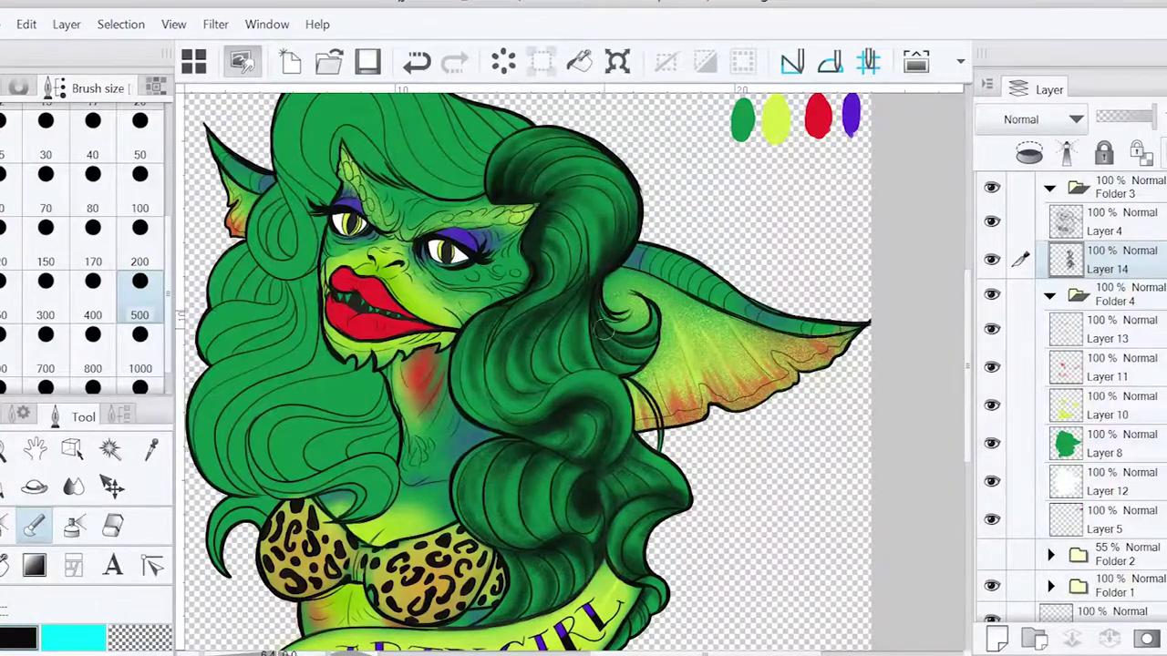
{"action": "key", "text": "b"}
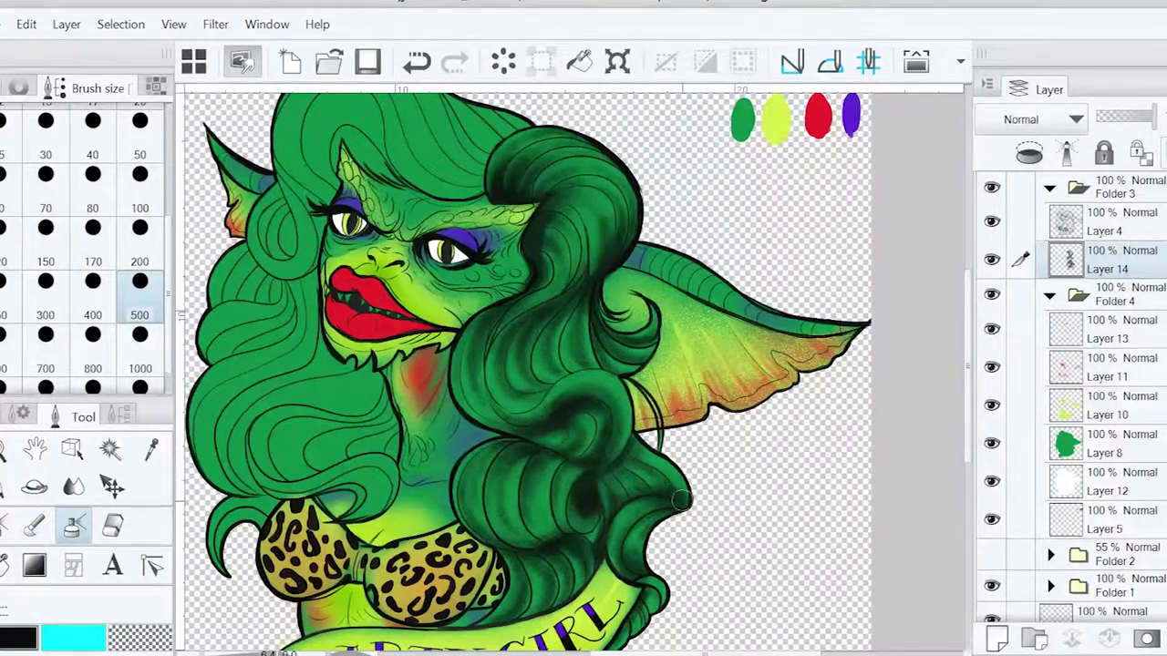
Erase thin highlight lines along the strands of the front hair roll on Layer 14 at size 50
{"action": "key", "text": "e"}
{"action": "left_click", "coordinate": [140, 146]}
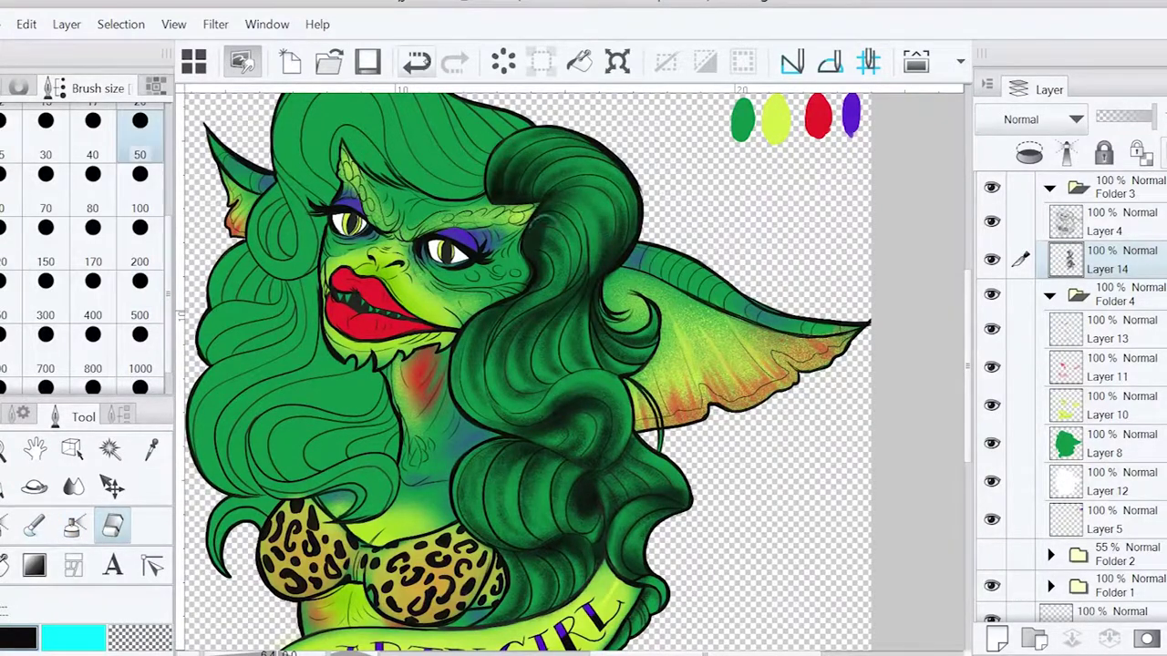
{"action": "scroll", "coordinate": [675, 100], "scroll_direction": "up", "scroll_amount": 2}
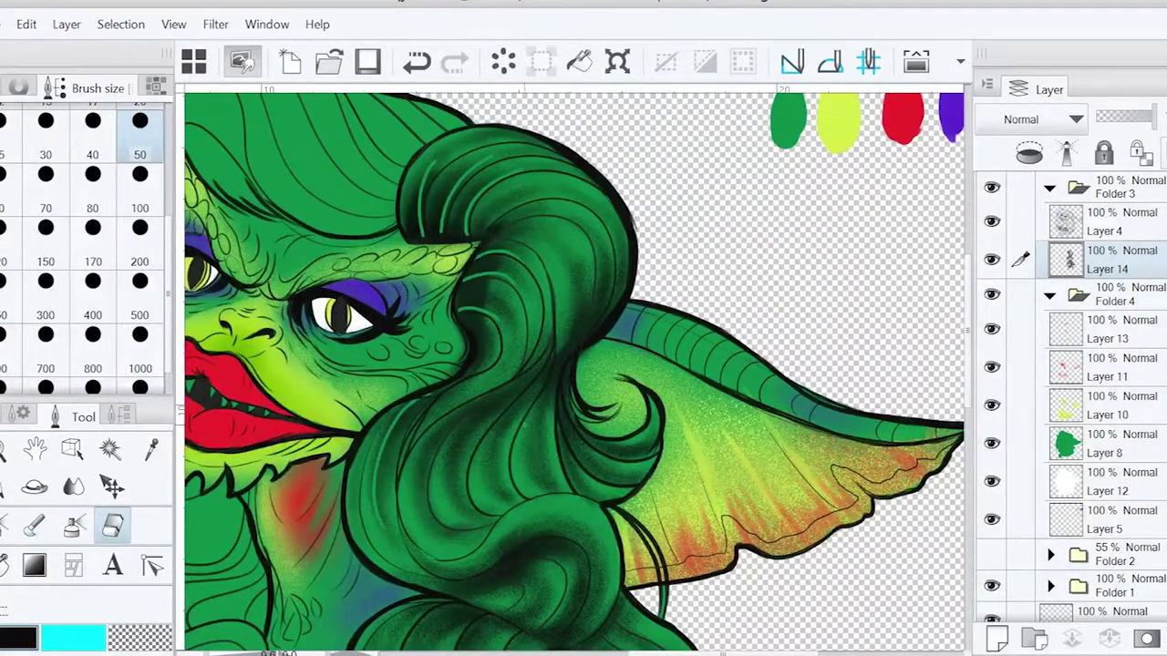
{"action": "scroll", "coordinate": [484, 310], "scroll_direction": "down", "scroll_amount": 5}
Erase thin highlight lines into the shaded curls beside the neck and the lower outer locks at size 50
{"action": "left_click_drag", "start_coordinate": [474, 365], "coordinate": [565, 392]}
{"action": "left_click", "coordinate": [417, 61]}
{"action": "left_click_drag", "start_coordinate": [437, 365], "coordinate": [547, 456]}
{"action": "left_click_drag", "start_coordinate": [638, 456], "coordinate": [702, 538]}
{"action": "left_click", "coordinate": [417, 62]}
{"action": "left_click", "coordinate": [454, 62]}
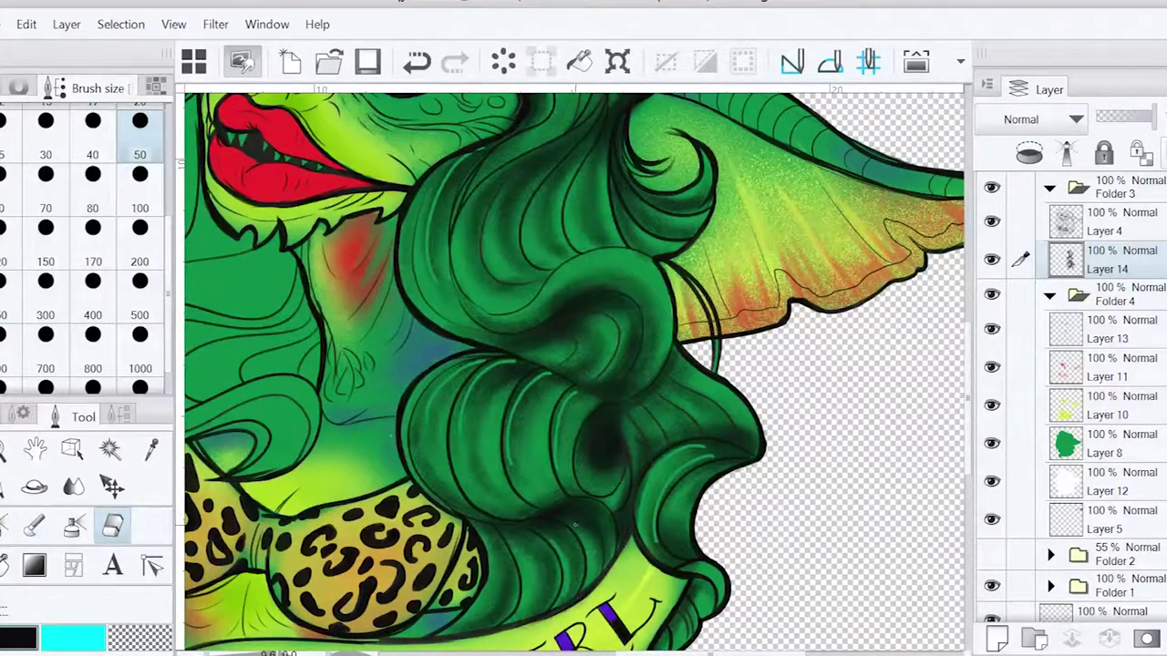
{"action": "scroll", "coordinate": [574, 364], "scroll_direction": "up", "scroll_amount": 2}
{"action": "scroll", "coordinate": [574, 365], "scroll_direction": "up", "scroll_amount": 2}
{"action": "scroll", "coordinate": [574, 364], "scroll_direction": "down", "scroll_amount": 3}
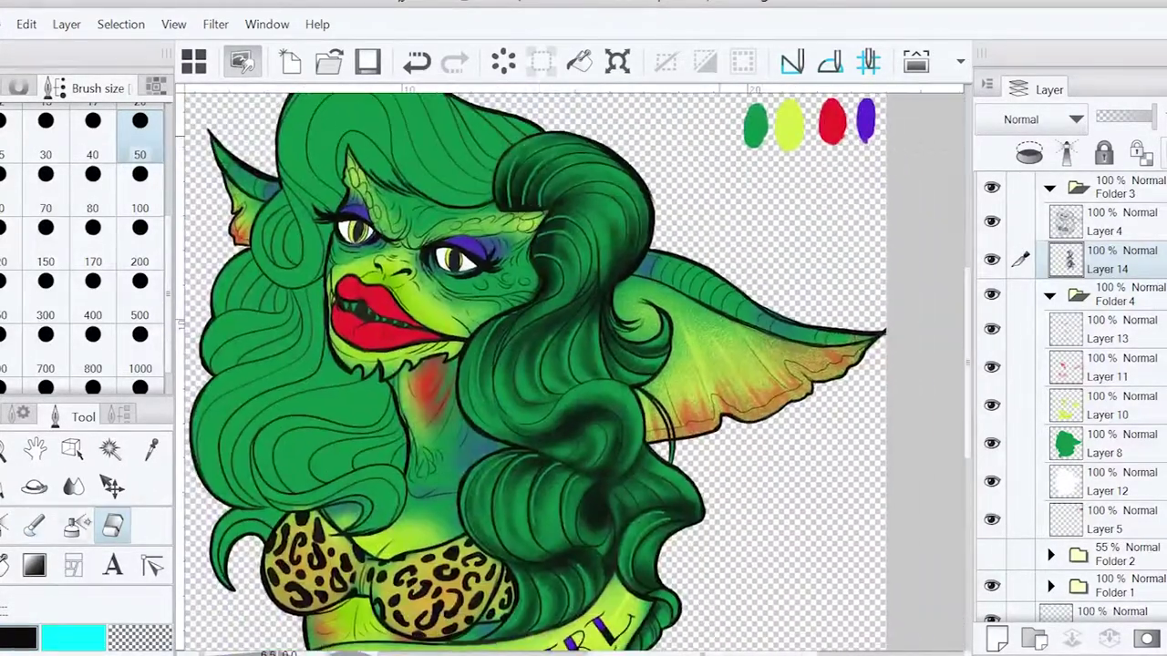
{"action": "scroll", "coordinate": [574, 365], "scroll_direction": "up", "scroll_amount": 2}
Blend the erased highlights into the ear-side hair shading on Layer 14 at size 100
{"action": "key", "text": "j"}
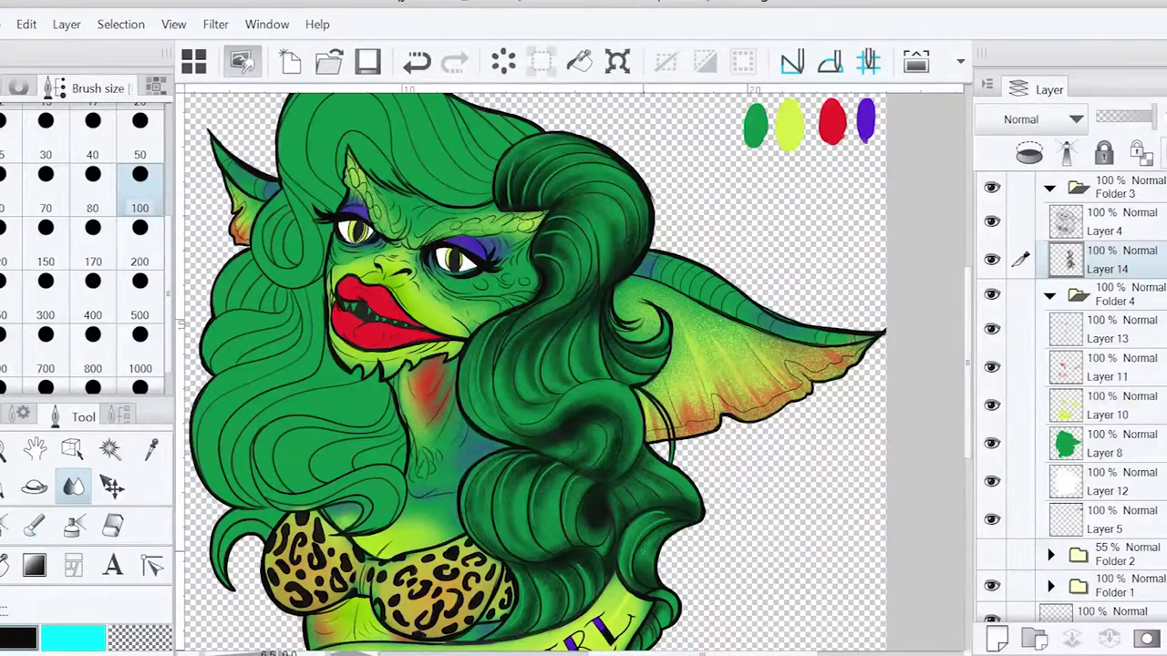
{"action": "scroll", "coordinate": [575, 365], "scroll_direction": "down", "scroll_amount": 2}
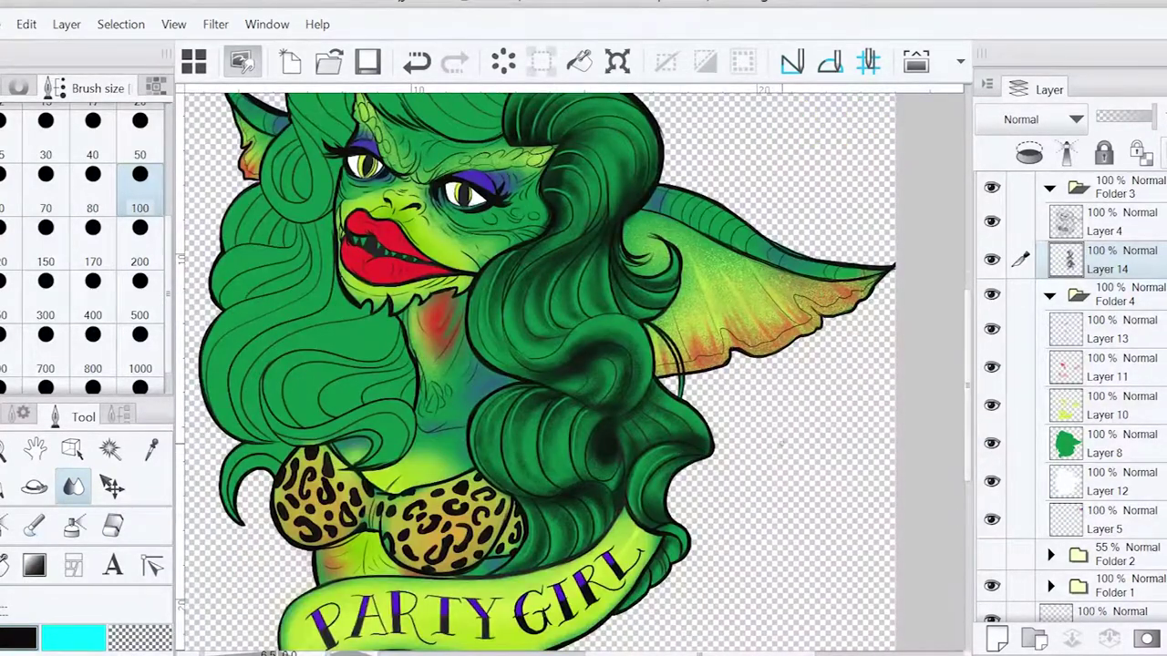
{"action": "scroll", "coordinate": [574, 364], "scroll_direction": "up", "scroll_amount": 2}
{"action": "key", "text": "e"}
{"action": "key", "text": "j"}
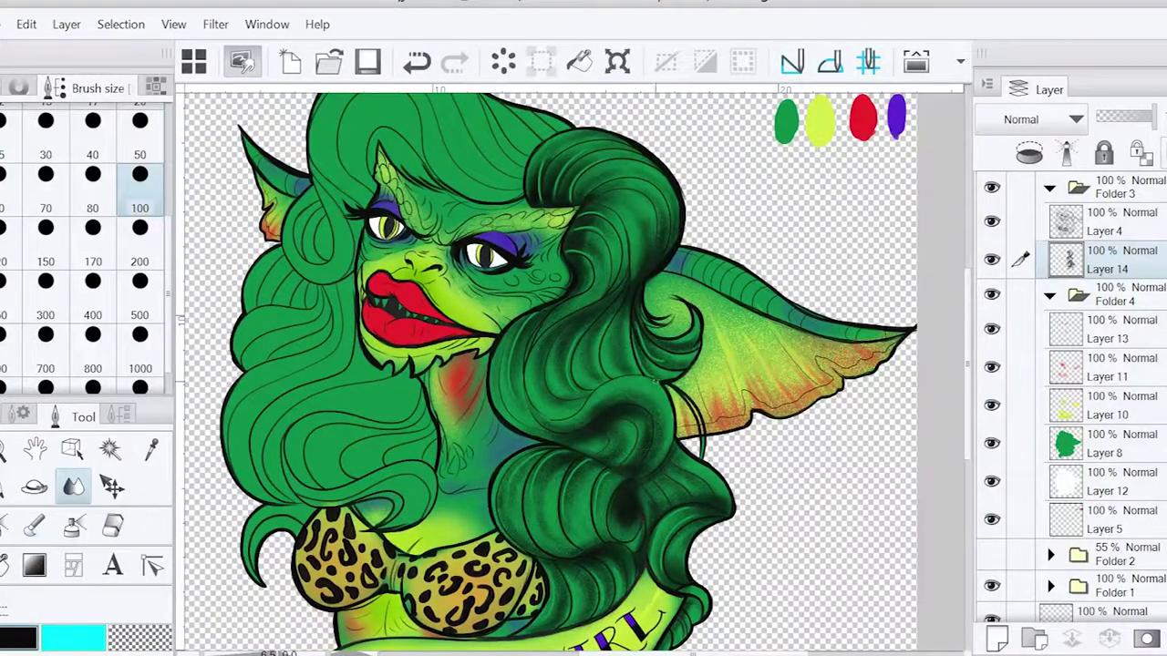
{"action": "scroll", "coordinate": [575, 365], "scroll_direction": "down", "scroll_amount": 2}
Refine the highlights in the ear-side curls on Layer 14 with the eraser at sizes 200 and 50
{"action": "key", "text": "e"}
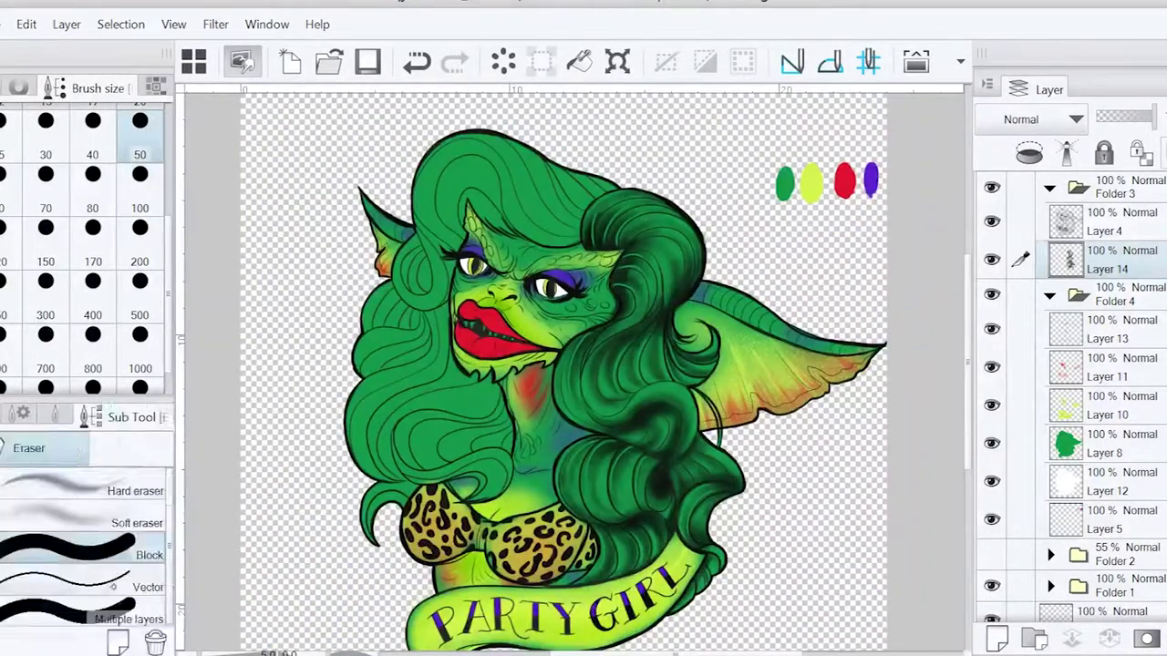
{"action": "scroll", "coordinate": [574, 365], "scroll_direction": "up", "scroll_amount": 2}
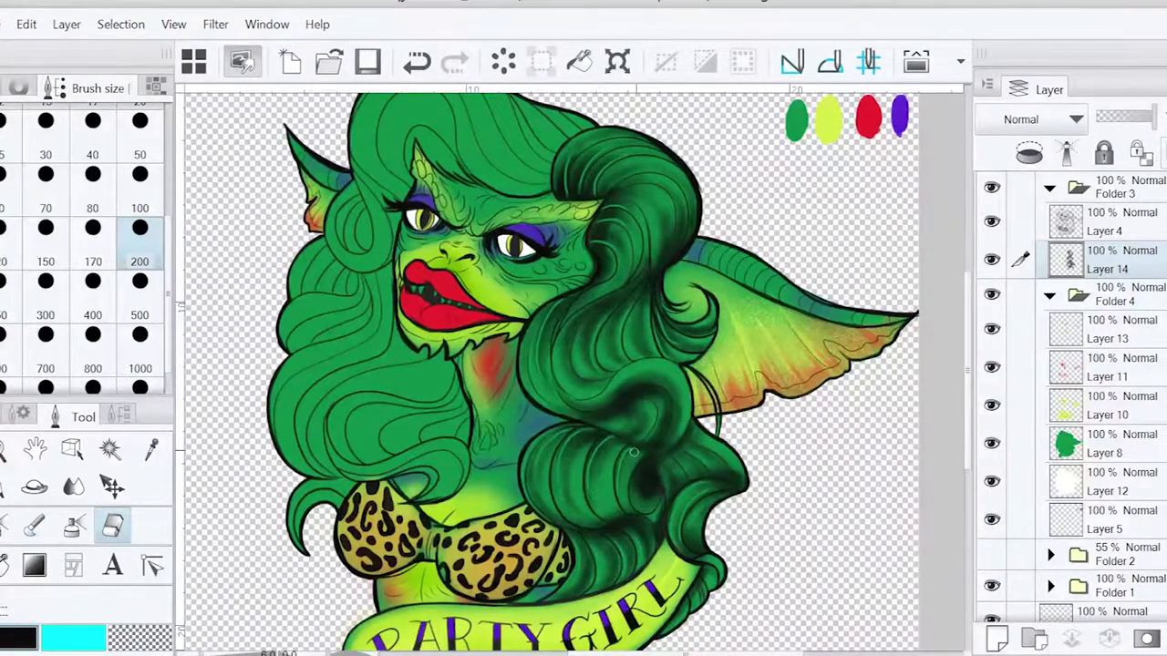
{"action": "left_click_drag", "start_coordinate": [557, 371], "coordinate": [575, 343]}
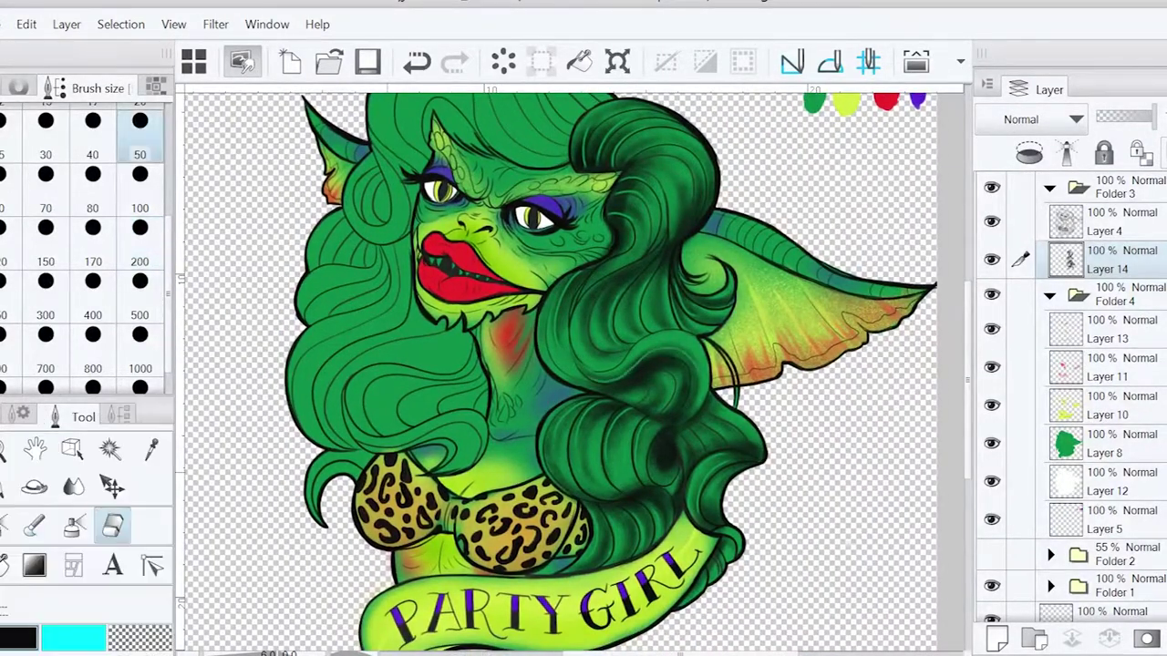
{"action": "key", "text": "j"}
{"action": "scroll", "coordinate": [613, 397], "scroll_direction": "down", "scroll_amount": 2}
{"action": "left_click", "coordinate": [5, 23]}
{"action": "left_click", "coordinate": [78, 137]}
{"action": "scroll", "coordinate": [433, 260], "scroll_direction": "up", "scroll_amount": 2}
Airbrush black shading onto the waves and curls beneath the small ear on Layer 14 at size 200
{"action": "key", "text": "b"}
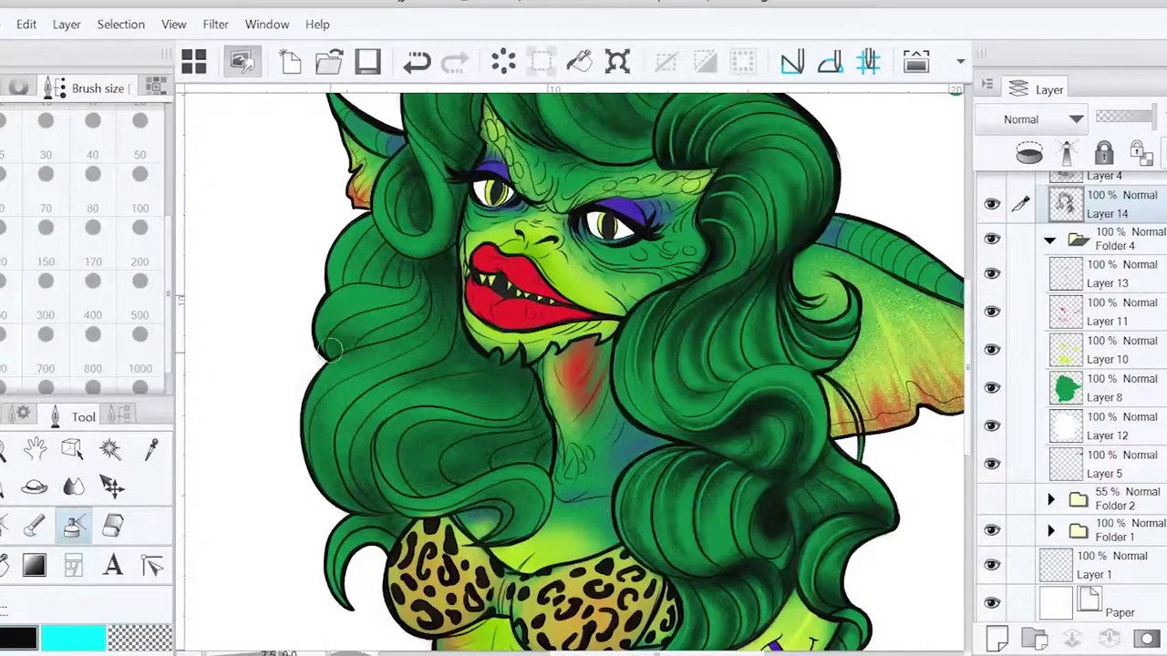
{"action": "key", "text": "]"}
{"action": "left_click_drag", "start_coordinate": [319, 351], "coordinate": [382, 329]}
{"action": "mouse_move", "coordinate": [337, 228]}
{"action": "left_mouse_down"}
{"action": "mouse_move", "coordinate": [388, 274]}
{"action": "mouse_move", "coordinate": [438, 365]}
{"action": "left_mouse_up"}
{"action": "left_click_drag", "start_coordinate": [324, 419], "coordinate": [355, 506]}
{"action": "mouse_move", "coordinate": [401, 346]}
{"action": "left_mouse_down"}
{"action": "mouse_move", "coordinate": [420, 291]}
{"action": "mouse_move", "coordinate": [457, 242]}
{"action": "mouse_move", "coordinate": [438, 174]}
{"action": "mouse_move", "coordinate": [417, 335]}
{"action": "mouse_move", "coordinate": [374, 358]}
{"action": "mouse_move", "coordinate": [462, 345]}
{"action": "left_mouse_up"}
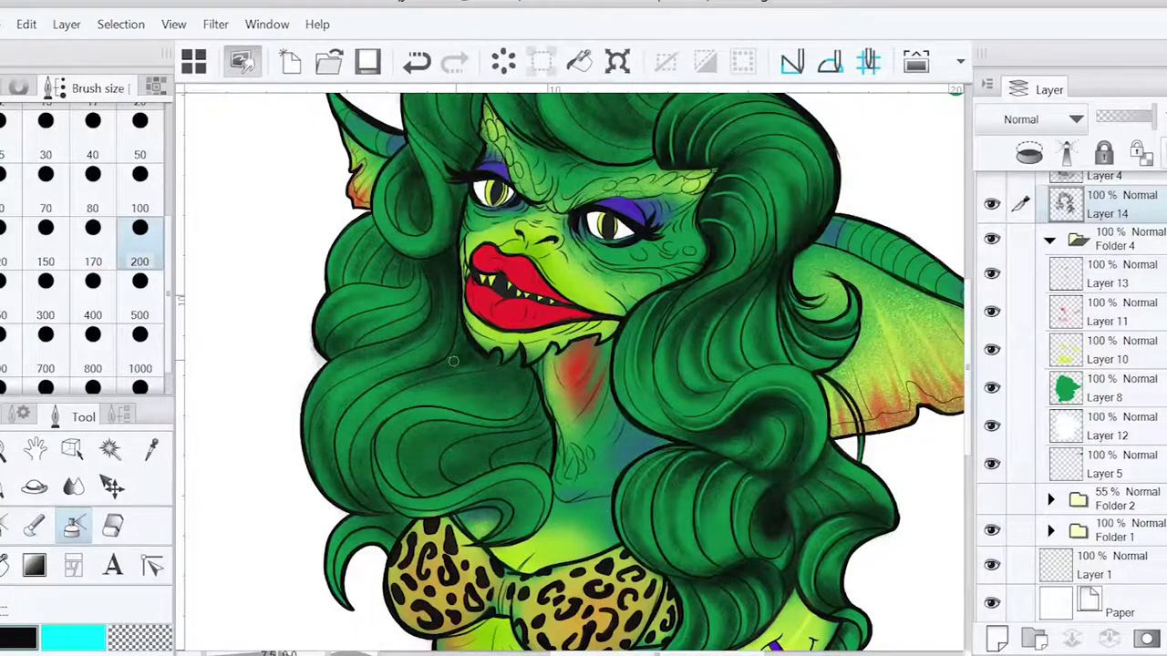
{"action": "mouse_move", "coordinate": [364, 490]}
{"action": "left_mouse_down"}
{"action": "mouse_move", "coordinate": [357, 499]}
{"action": "mouse_move", "coordinate": [381, 512]}
{"action": "mouse_move", "coordinate": [510, 410]}
{"action": "mouse_move", "coordinate": [437, 489]}
{"action": "mouse_move", "coordinate": [542, 415]}
{"action": "mouse_move", "coordinate": [547, 456]}
{"action": "mouse_move", "coordinate": [483, 392]}
{"action": "mouse_move", "coordinate": [465, 407]}
{"action": "left_mouse_up"}
{"action": "mouse_move", "coordinate": [492, 511]}
{"action": "left_mouse_down"}
{"action": "mouse_move", "coordinate": [502, 541]}
{"action": "mouse_move", "coordinate": [499, 504]}
{"action": "mouse_move", "coordinate": [514, 516]}
{"action": "mouse_move", "coordinate": [383, 453]}
{"action": "mouse_move", "coordinate": [427, 492]}
{"action": "mouse_move", "coordinate": [397, 536]}
{"action": "left_mouse_up"}
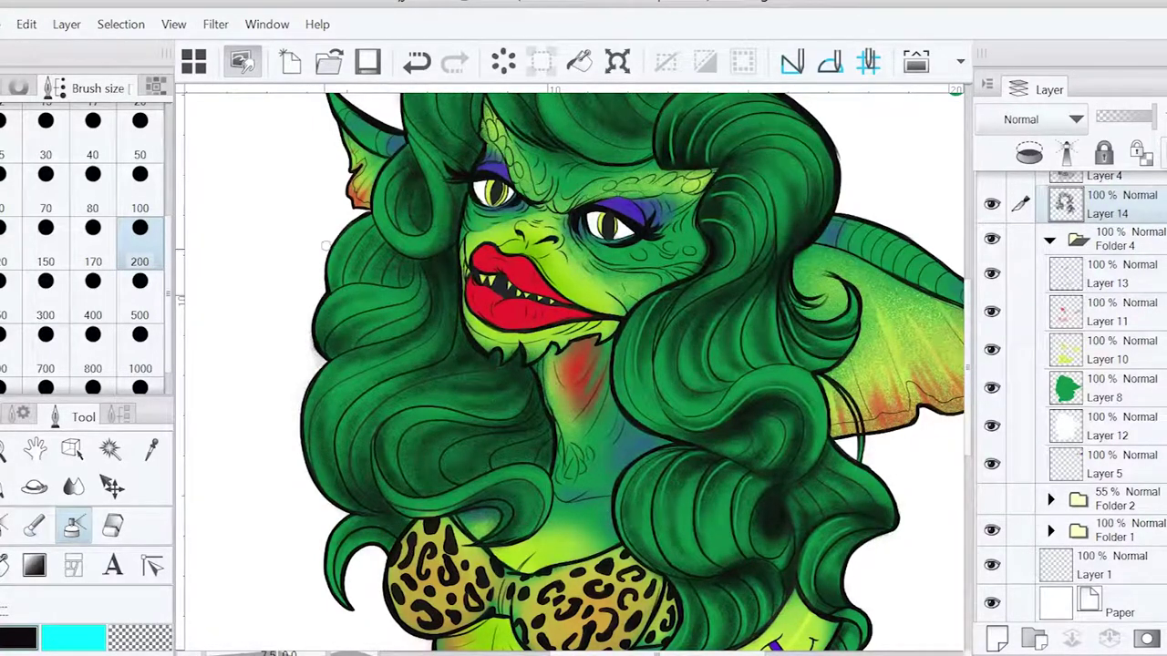
Darken the crown hair and the hair beneath the chin on Layer 14, and set the eraser to size 50
{"action": "scroll", "coordinate": [574, 365], "scroll_direction": "up", "scroll_amount": 3}
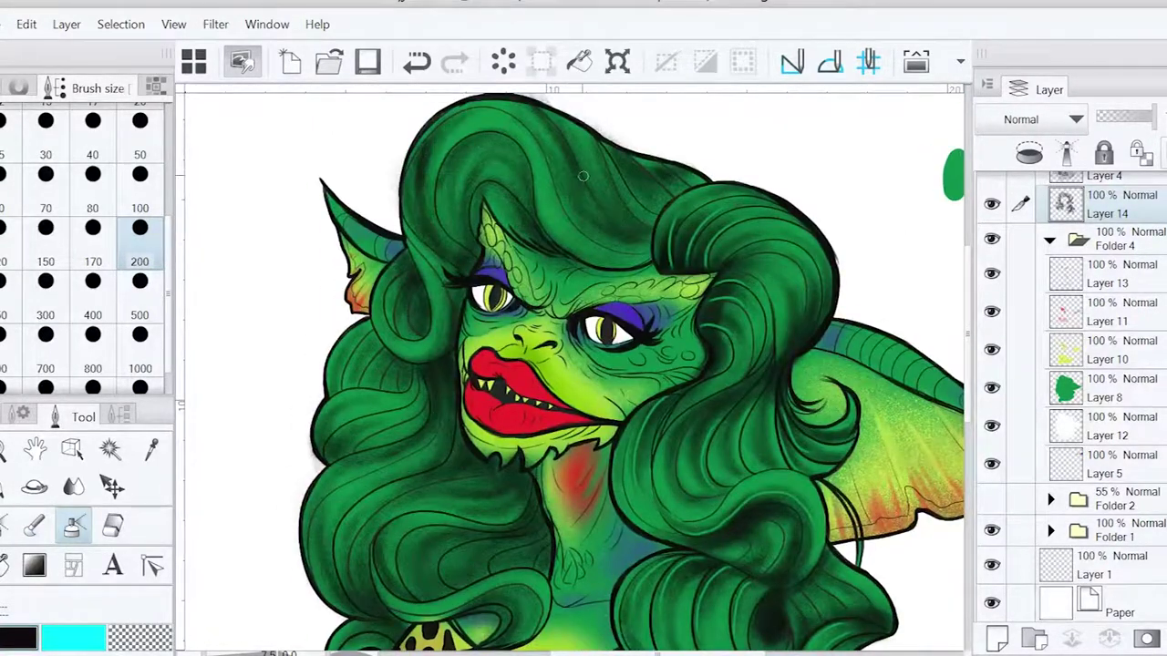
{"action": "mouse_move", "coordinate": [638, 267]}
{"action": "left_mouse_down"}
{"action": "mouse_move", "coordinate": [548, 233]}
{"action": "mouse_move", "coordinate": [622, 248]}
{"action": "mouse_move", "coordinate": [646, 238]}
{"action": "mouse_move", "coordinate": [535, 236]}
{"action": "mouse_move", "coordinate": [661, 264]}
{"action": "left_mouse_up"}
{"action": "key", "text": "b"}
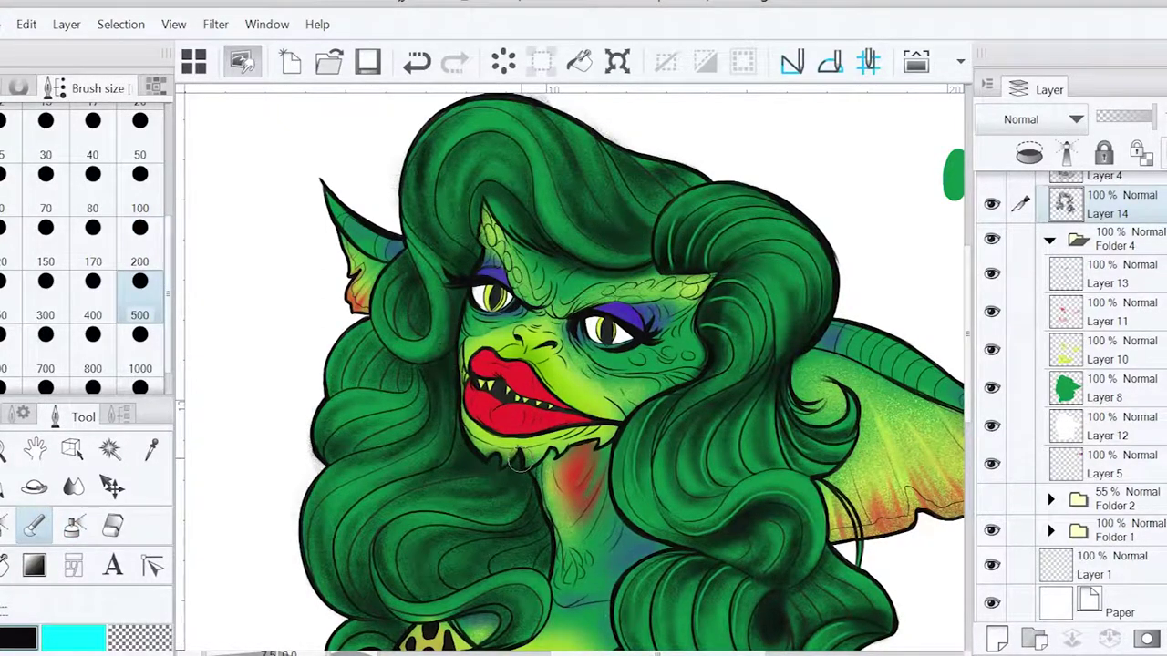
{"action": "key", "text": "j"}
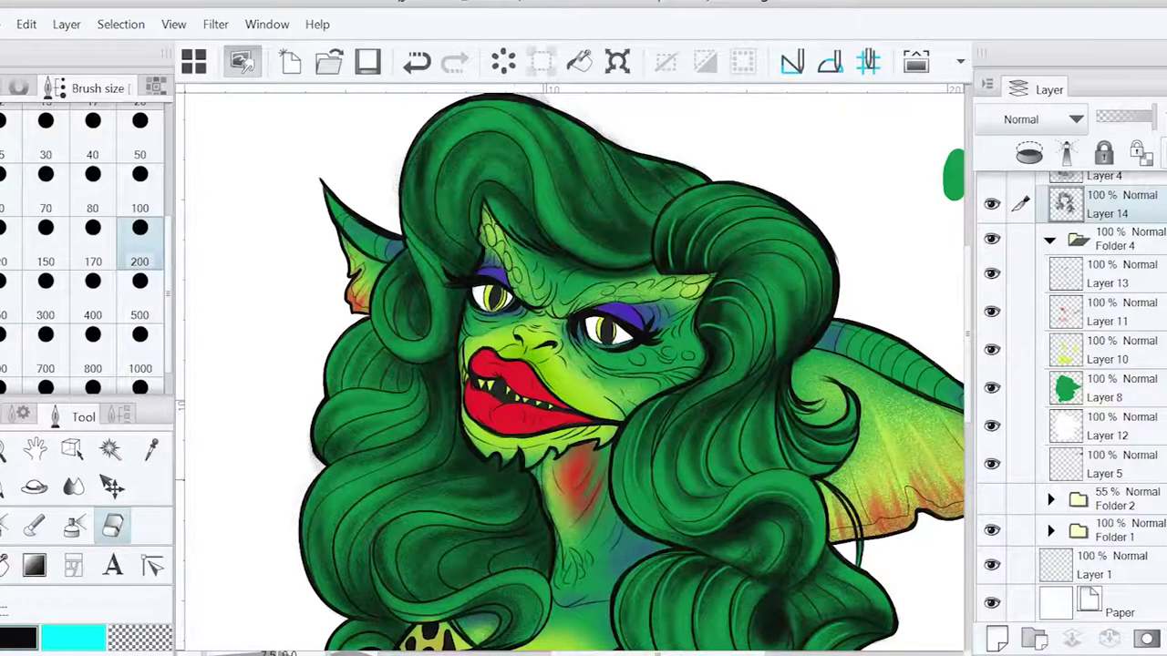
{"action": "left_click", "coordinate": [139, 137]}
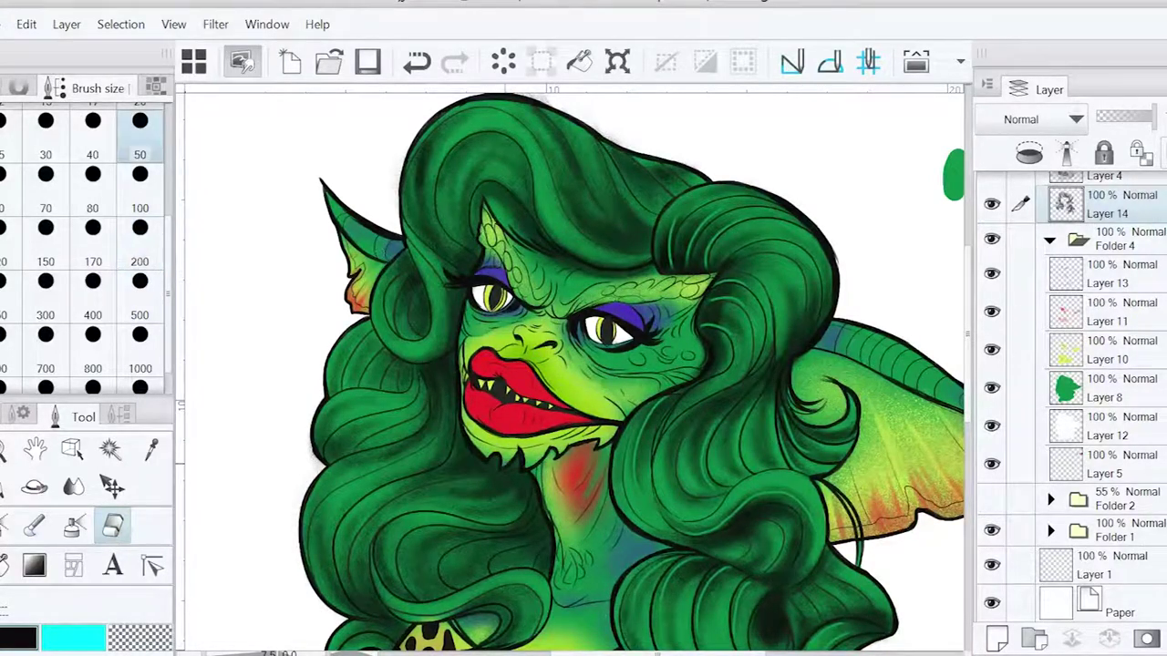
Refine the highlights in the hair around the face on Layer 14 at eraser size 50, and blend the shading at size 100
{"action": "scroll", "coordinate": [629, 370], "scroll_direction": "down", "scroll_amount": 1}
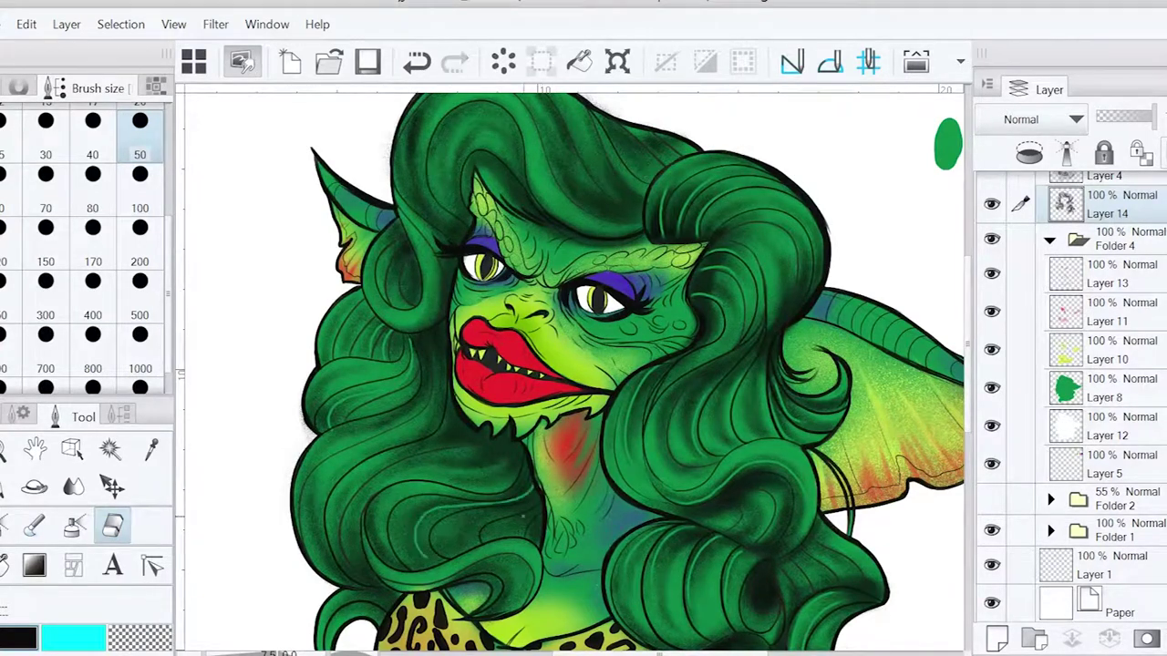
{"action": "scroll", "coordinate": [463, 439], "scroll_direction": "down", "scroll_amount": 3}
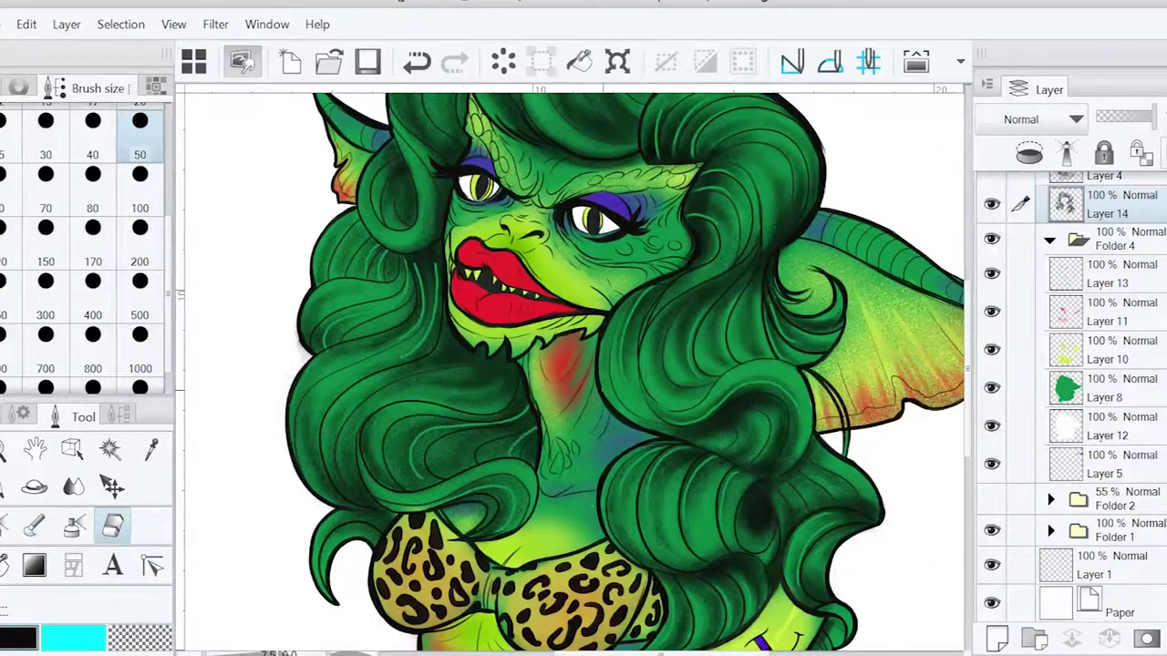
{"action": "scroll", "coordinate": [463, 439], "scroll_direction": "up", "scroll_amount": 5}
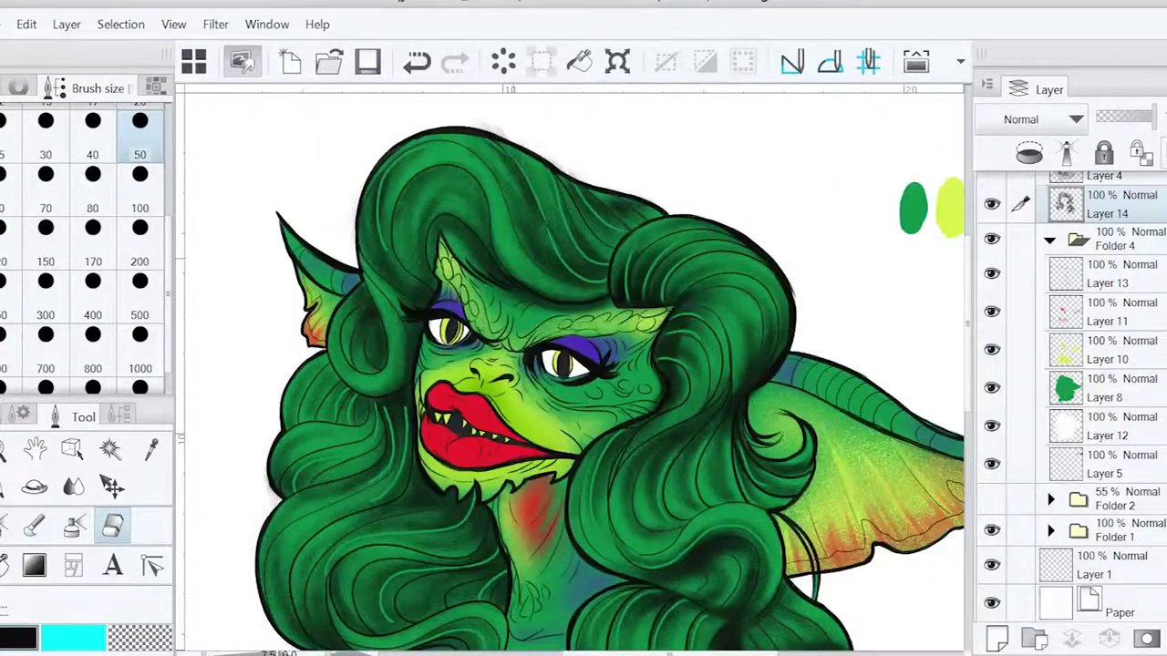
{"action": "key", "text": "j"}
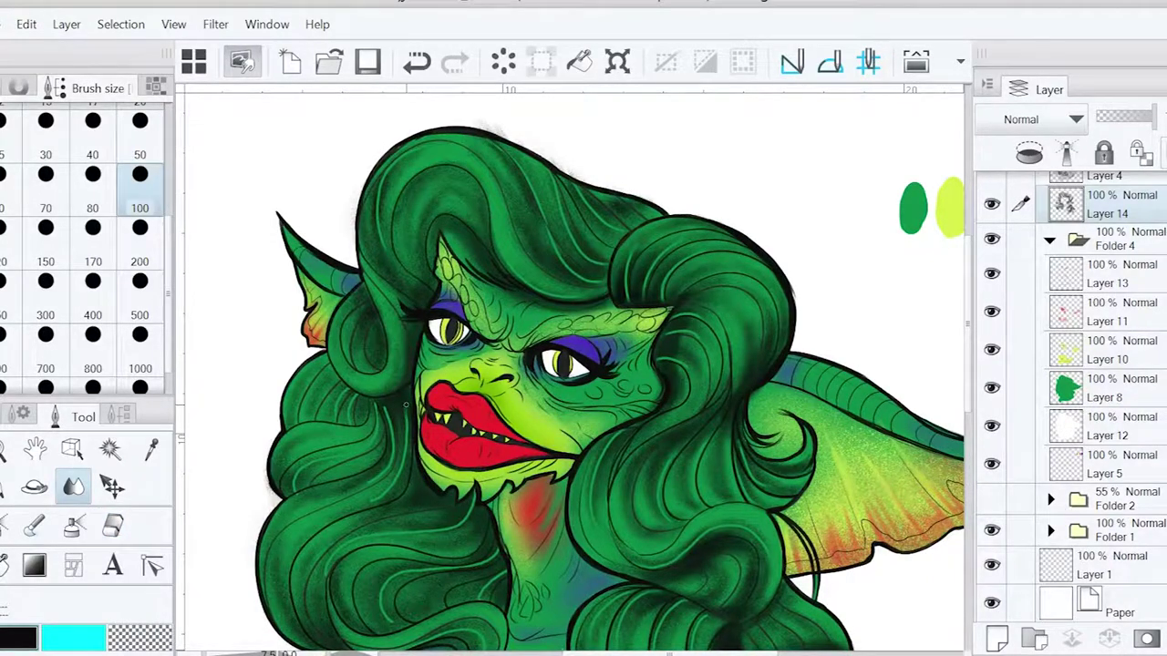
{"action": "scroll", "coordinate": [575, 370], "scroll_direction": "down", "scroll_amount": 4}
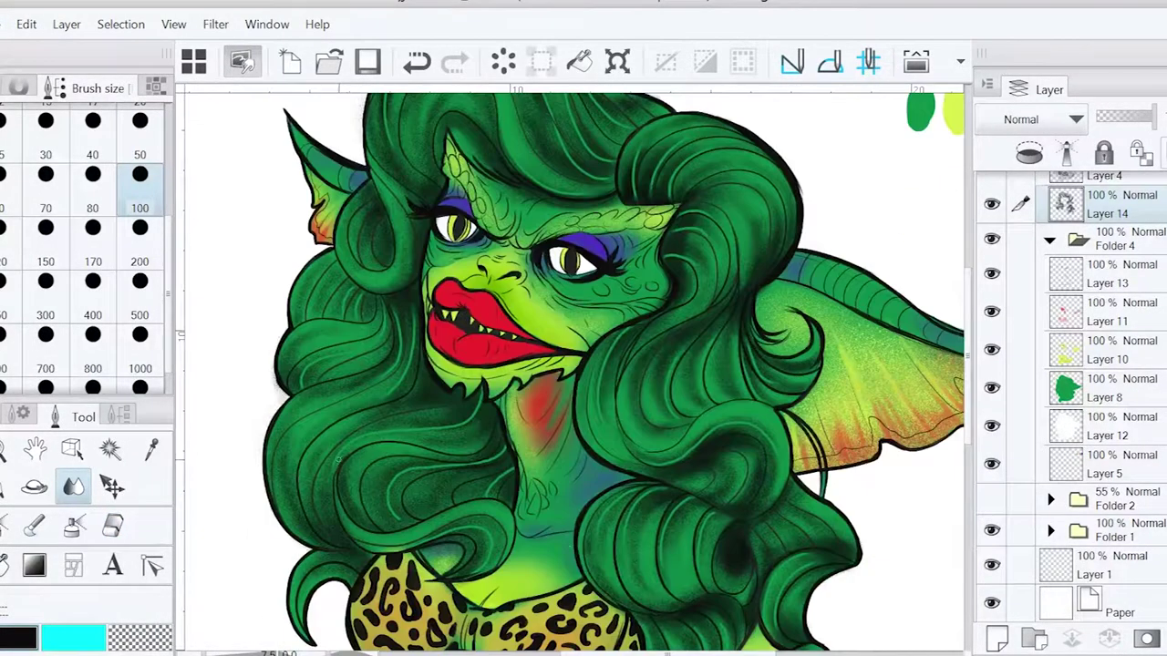
{"action": "scroll", "coordinate": [482, 496], "scroll_direction": "down", "scroll_amount": 1}
{"action": "key", "text": "ctrl+0"}
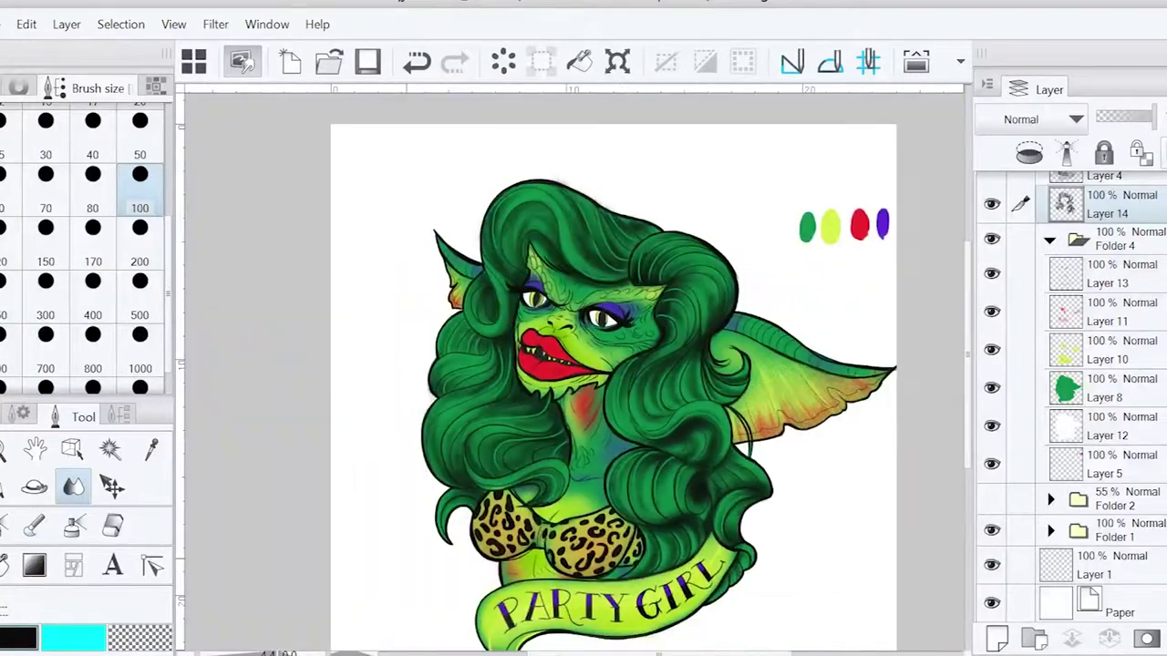
Erase a small curved highlight into the lower ear-side curl on Layer 14 at size 50 and blend it at size 100
{"action": "key", "text": "e"}
{"action": "key", "text": "ctrl+z"}
{"action": "scroll", "coordinate": [441, 453], "scroll_direction": "up", "scroll_amount": 3}
{"action": "key", "text": "ctrl+y"}
{"action": "key", "text": "j"}
{"action": "scroll", "coordinate": [575, 369], "scroll_direction": "down", "scroll_amount": 1}
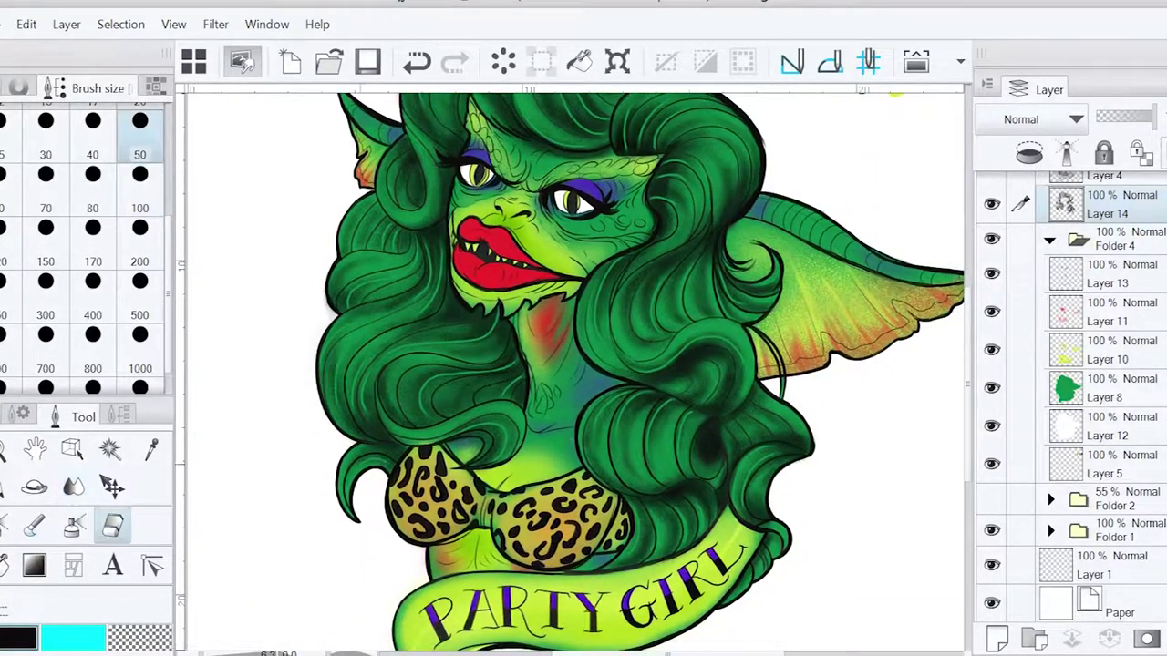
{"action": "scroll", "coordinate": [574, 369], "scroll_direction": "up", "scroll_amount": 2}
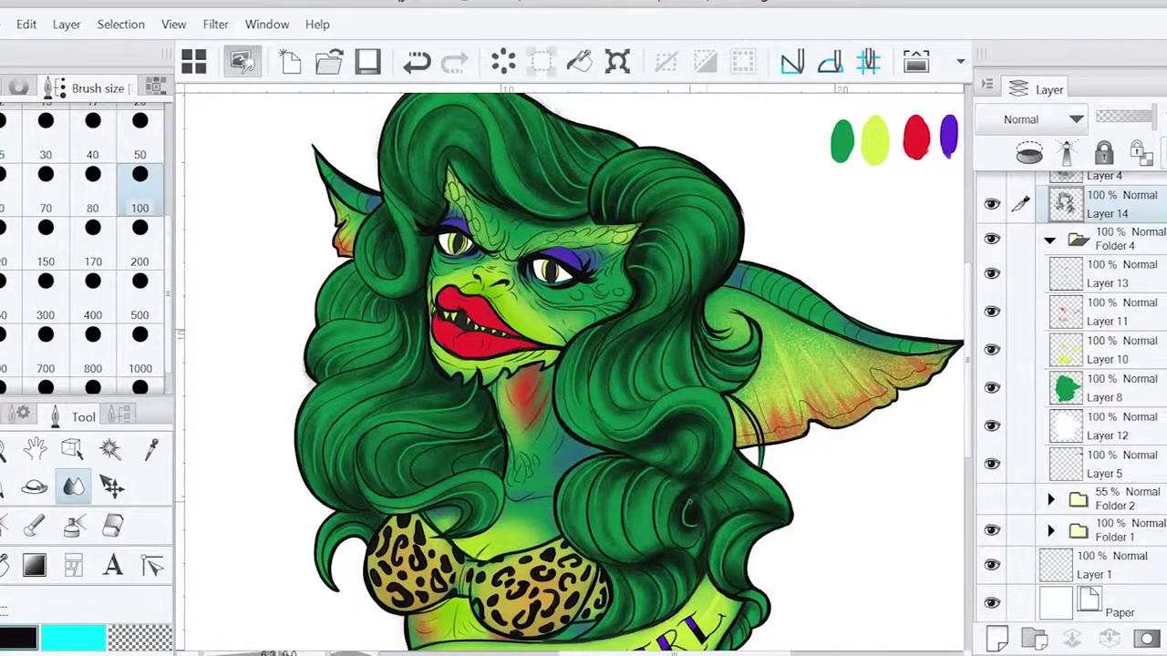
{"action": "left_click_drag", "start_coordinate": [706, 523], "coordinate": [686, 505]}
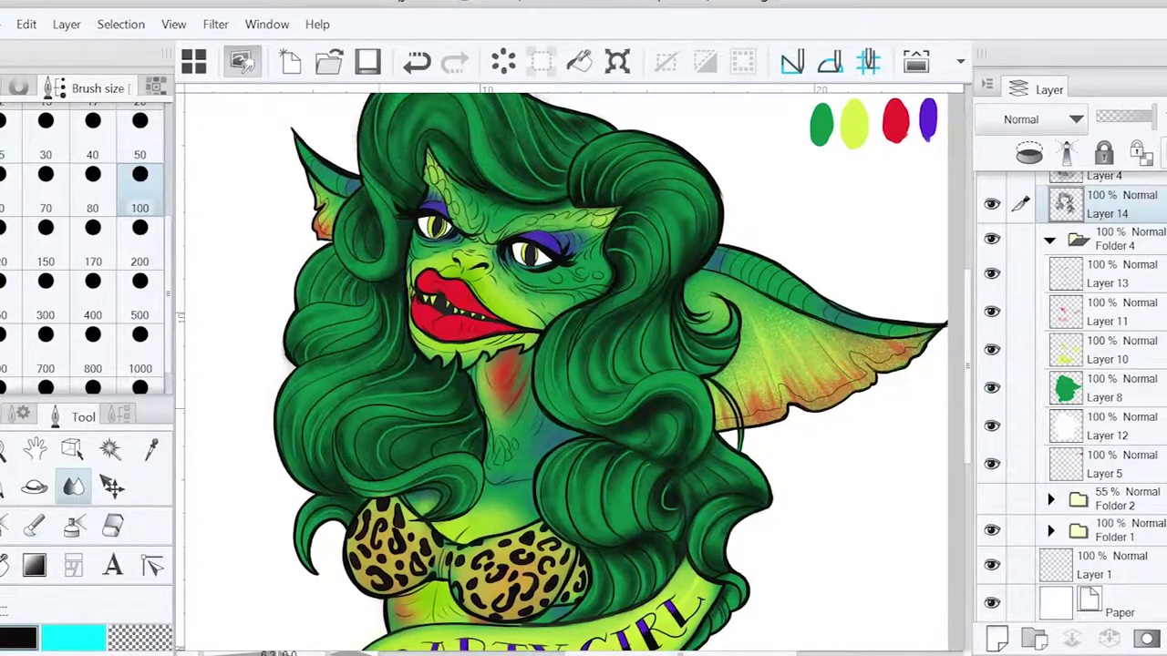
Airbrush black shading into the hair above the forehead on Layer 14 at size 200 and blend it at size 100
{"action": "scroll", "coordinate": [490, 175], "scroll_direction": "down", "scroll_amount": 2}
{"action": "mouse_move", "coordinate": [415, 207]}
{"action": "left_mouse_down"}
{"action": "mouse_move", "coordinate": [466, 185]}
{"action": "mouse_move", "coordinate": [455, 218]}
{"action": "mouse_move", "coordinate": [426, 228]}
{"action": "left_mouse_up"}
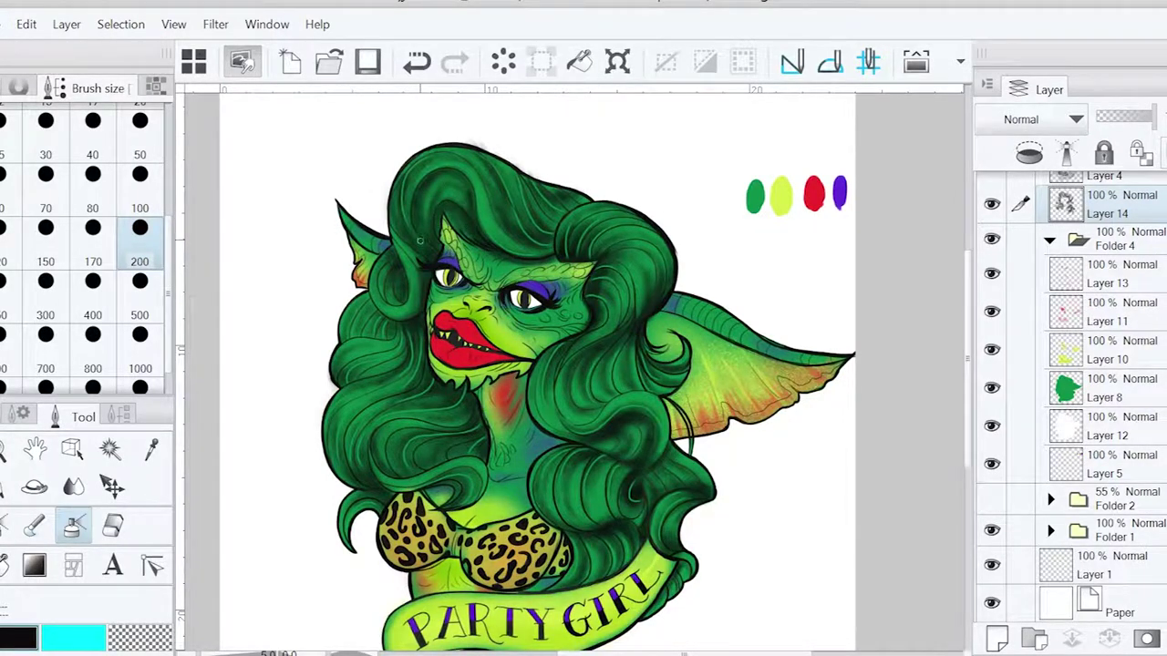
{"action": "key", "text": "e"}
{"action": "key", "text": "ctrl+z"}
{"action": "mouse_move", "coordinate": [464, 189]}
{"action": "left_mouse_down"}
{"action": "mouse_move", "coordinate": [438, 178]}
{"action": "mouse_move", "coordinate": [436, 217]}
{"action": "left_mouse_up"}
{"action": "key", "text": "j"}
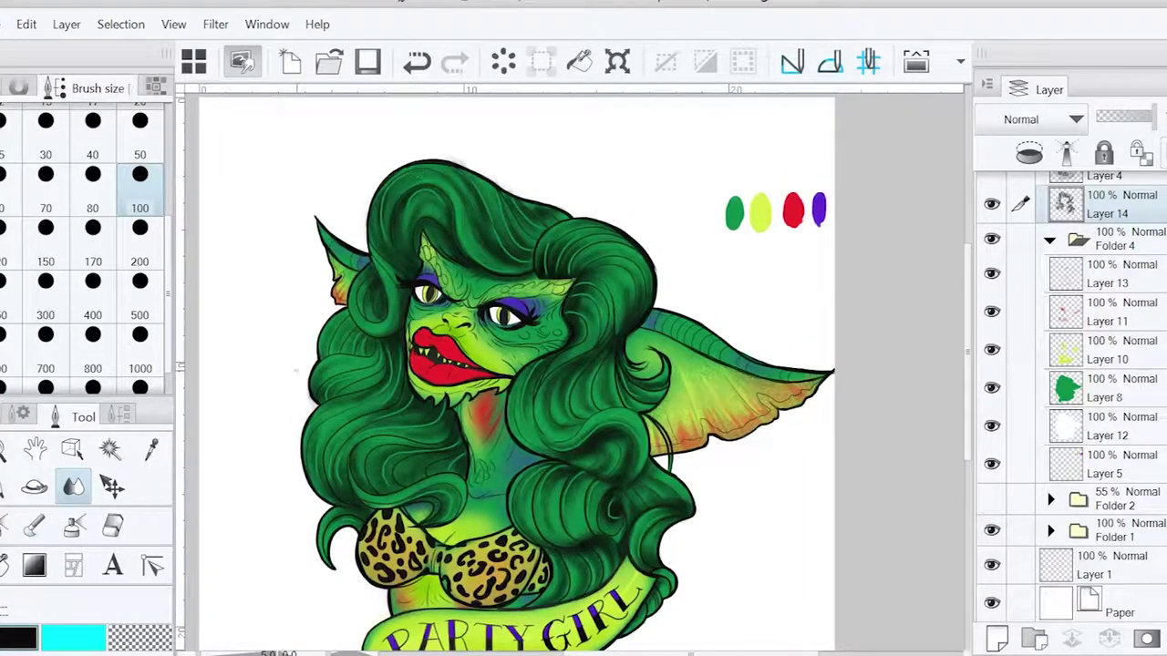
Erase the stray shading outside the hair outline on Layer 14 with the Block eraser at size 500
{"action": "key", "text": "e"}
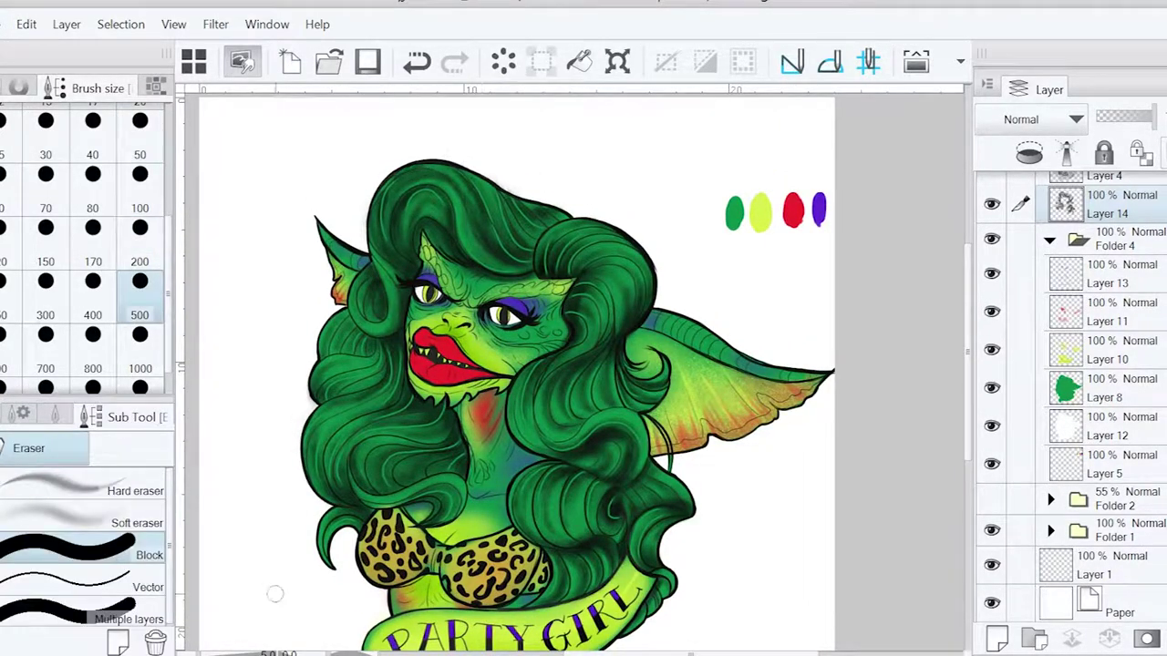
{"action": "mouse_move", "coordinate": [703, 489]}
{"action": "left_mouse_down"}
{"action": "mouse_move", "coordinate": [716, 388]}
{"action": "mouse_move", "coordinate": [737, 395]}
{"action": "left_mouse_up"}
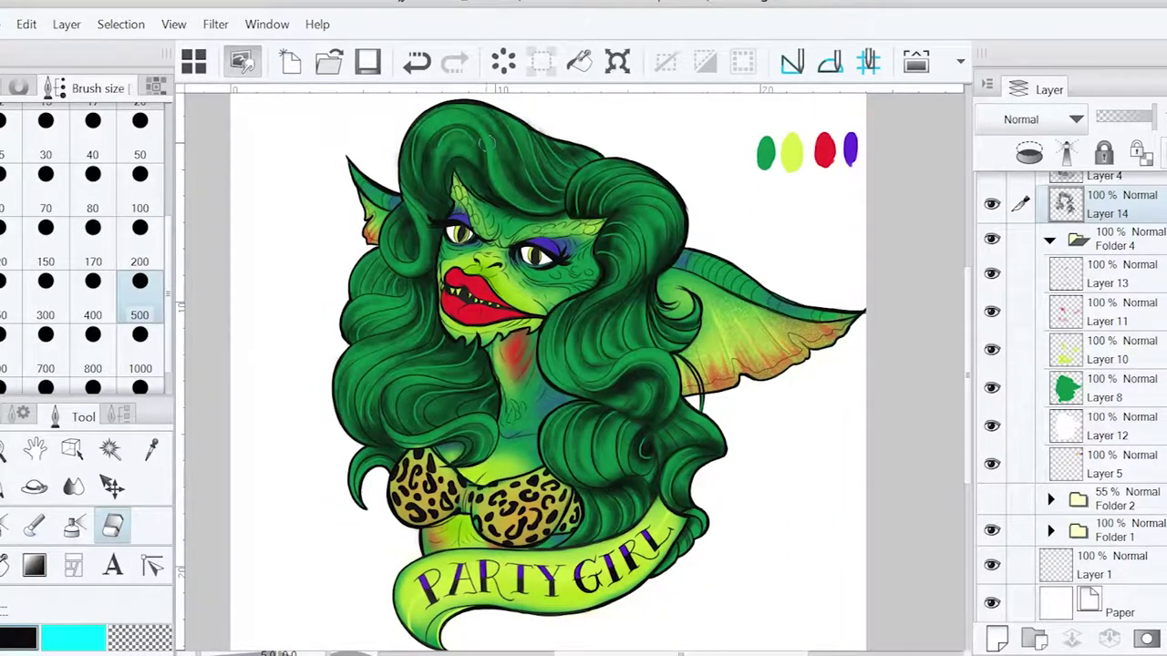
Dot lime-green spots over the neck and chest on a new layer above Layer 10 at sizes 200 and 300, and blend them at size 500
{"action": "left_click", "coordinate": [1107, 359]}
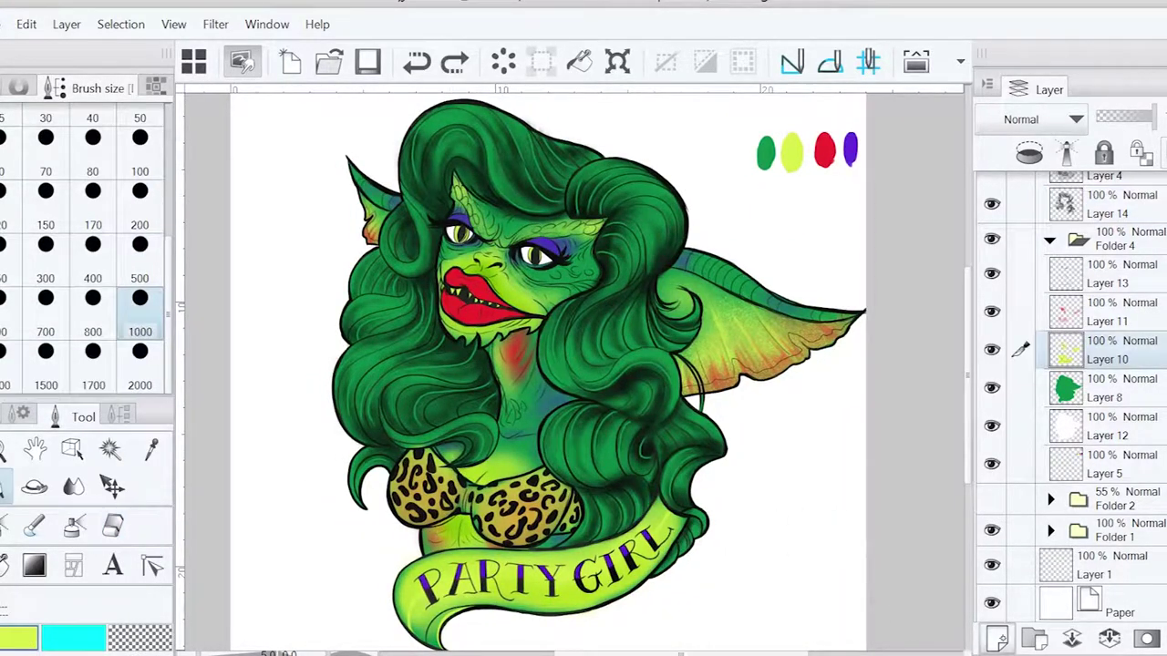
{"action": "left_click", "coordinate": [996, 638]}
{"action": "left_click", "coordinate": [523, 402]}
{"action": "left_click", "coordinate": [521, 424]}
{"action": "left_click", "coordinate": [510, 377]}
{"action": "left_click", "coordinate": [526, 448]}
{"action": "left_click", "coordinate": [509, 462]}
{"action": "left_click", "coordinate": [446, 538]}
{"action": "left_click", "coordinate": [542, 414]}
{"action": "left_click", "coordinate": [454, 538]}
{"action": "left_click", "coordinate": [531, 408]}
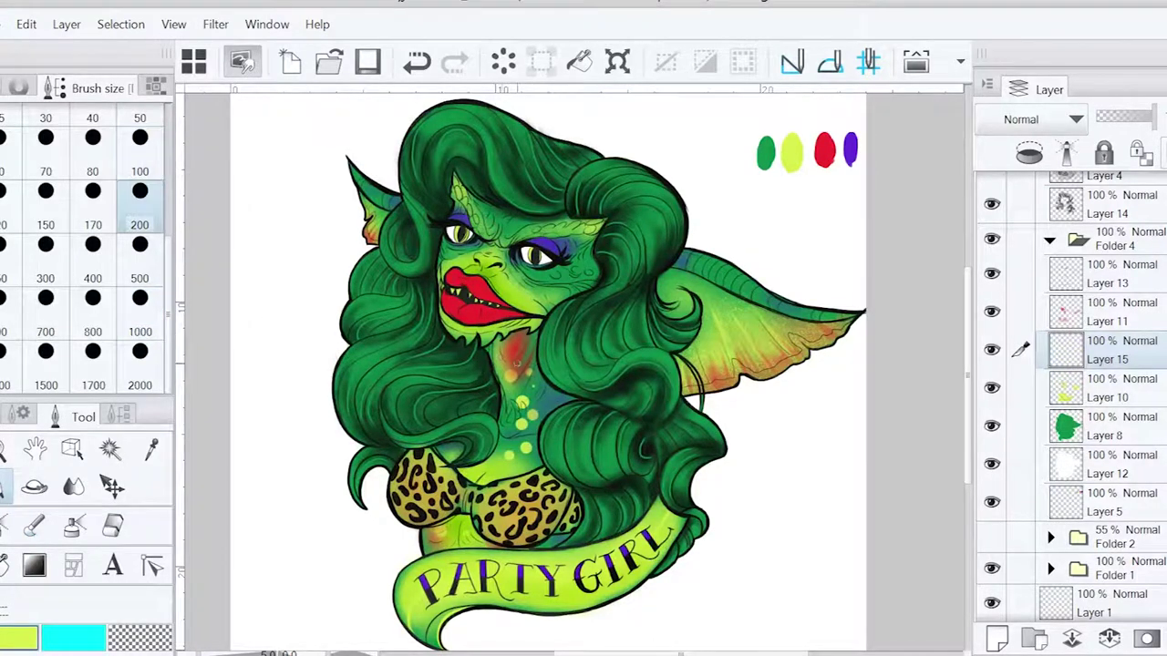
{"action": "left_click", "coordinate": [45, 245]}
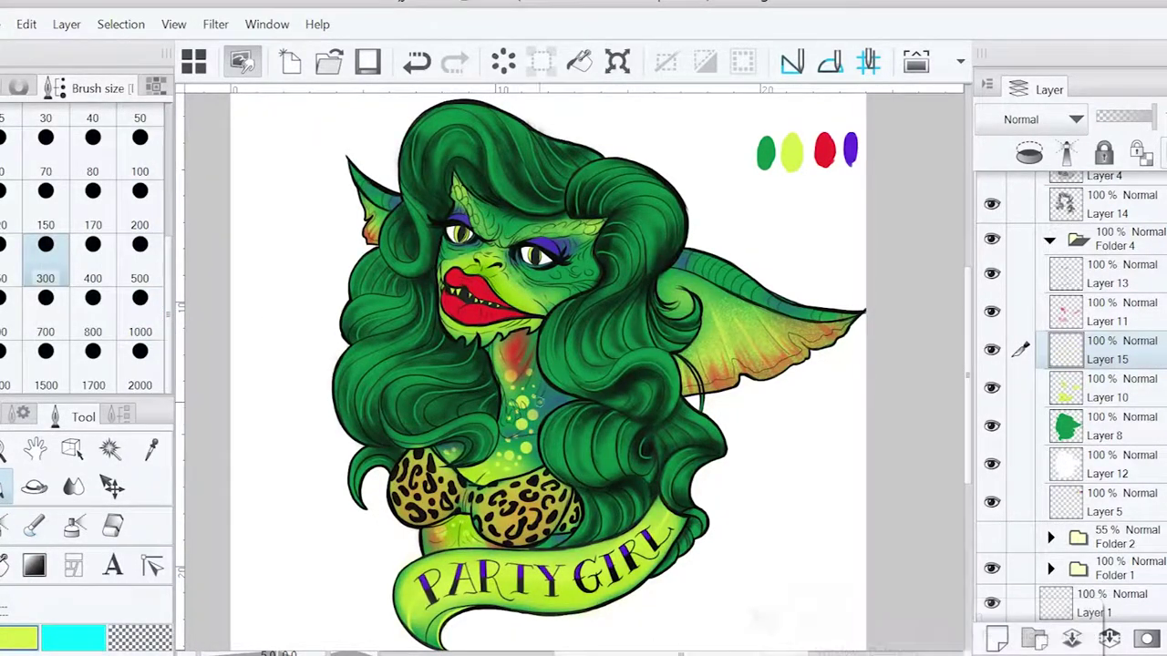
{"action": "key", "text": "j"}
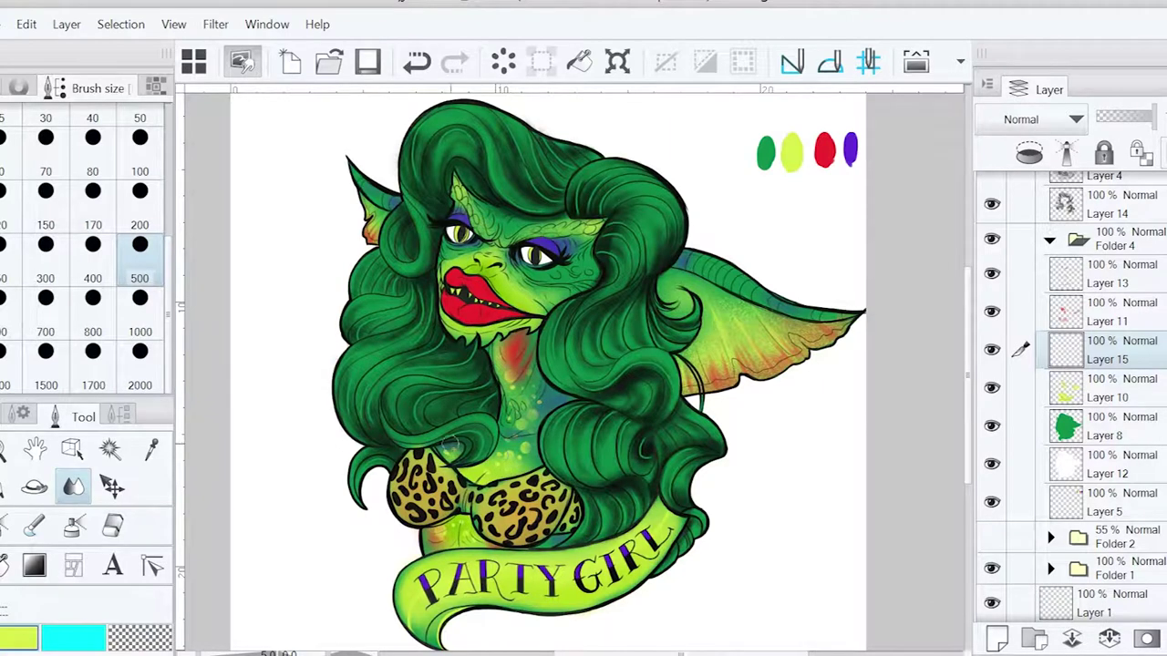
Dot lime-green spots onto the brow and cheek on Layer 15 and blend them into the skin at size 500
{"action": "key", "text": "p"}
{"action": "left_click", "coordinate": [505, 236]}
{"action": "left_click", "coordinate": [483, 226]}
{"action": "left_click", "coordinate": [472, 214]}
{"action": "left_click", "coordinate": [530, 282]}
{"action": "key", "text": "j"}
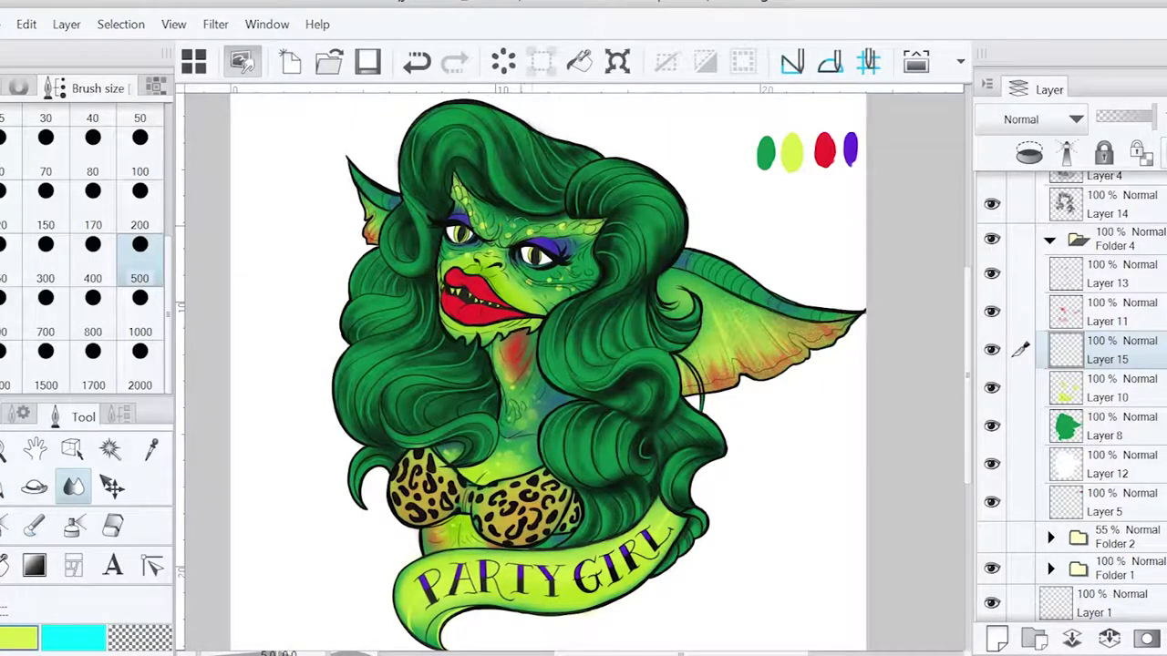
Dot lime-green spots along the upper edges of both ears on Layer 15 and blend them at size 500
{"action": "key", "text": "p"}
{"action": "left_click", "coordinate": [712, 277]}
{"action": "left_click", "coordinate": [733, 276]}
{"action": "key", "text": "j"}
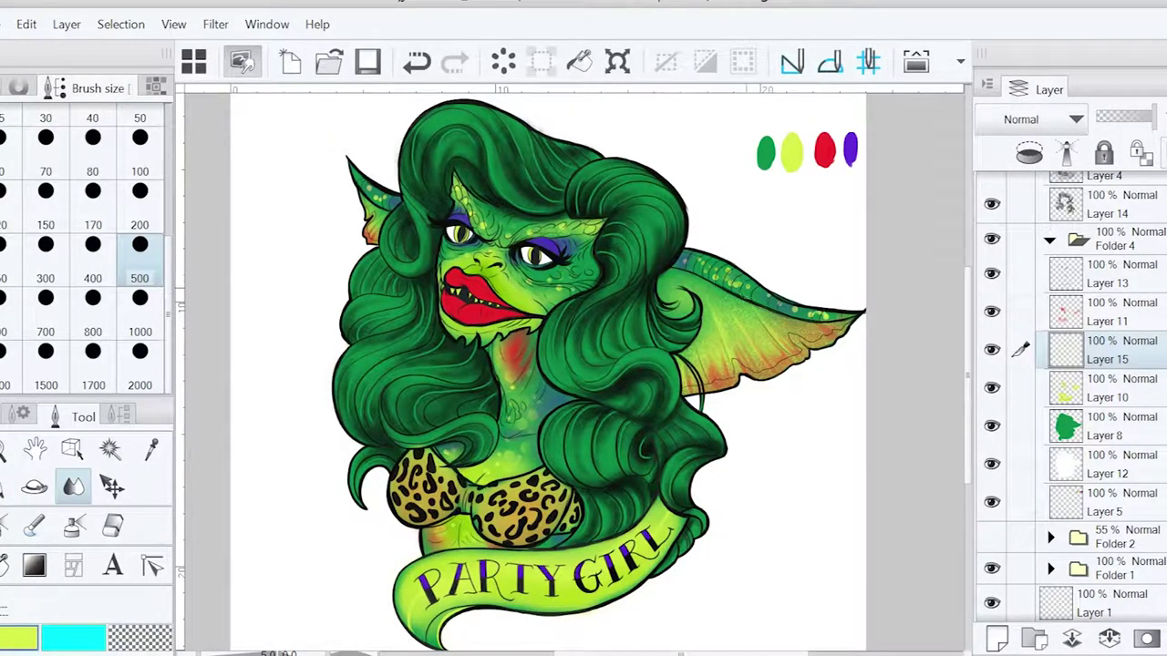
Deepen the hair shadows on Layer 14 with the black airbrush at size 200 and blend them at size 500
{"action": "key", "text": "p"}
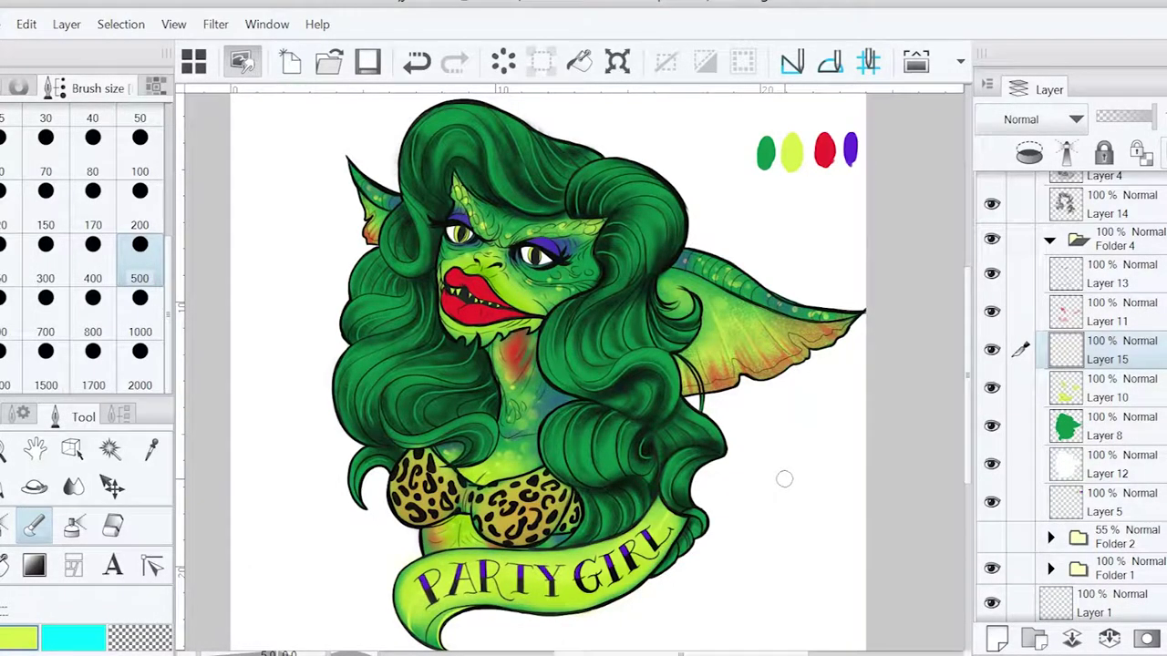
{"action": "left_click", "coordinate": [1103, 274]}
{"action": "left_click", "coordinate": [73, 526]}
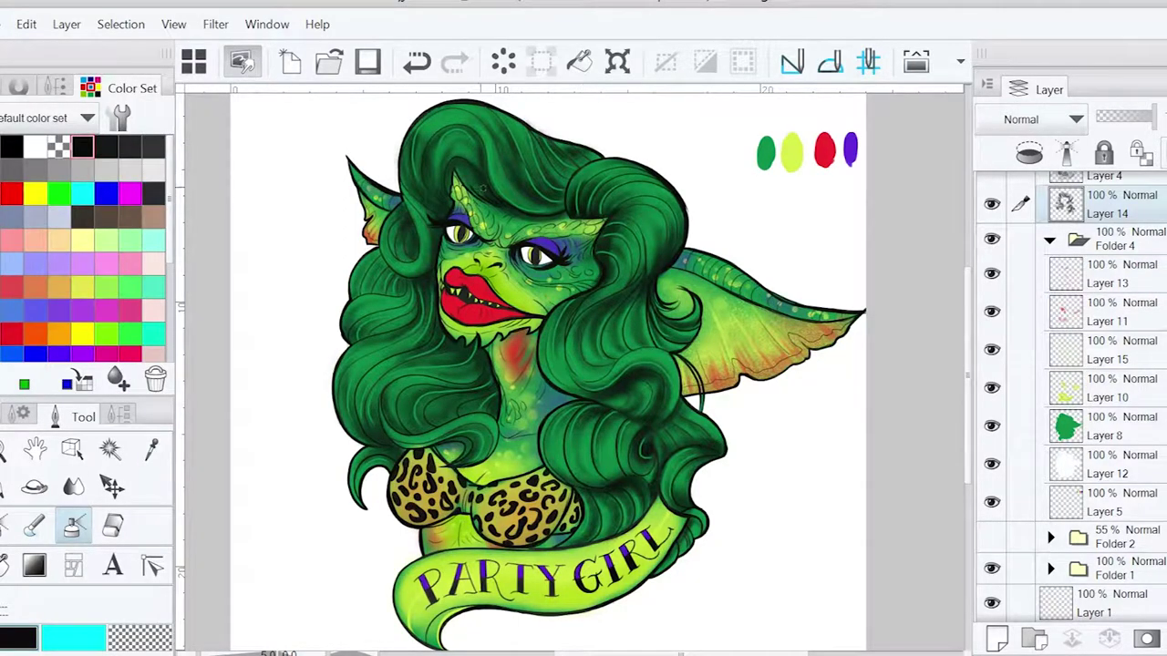
{"action": "scroll", "coordinate": [656, 363], "scroll_direction": "up", "scroll_amount": 1}
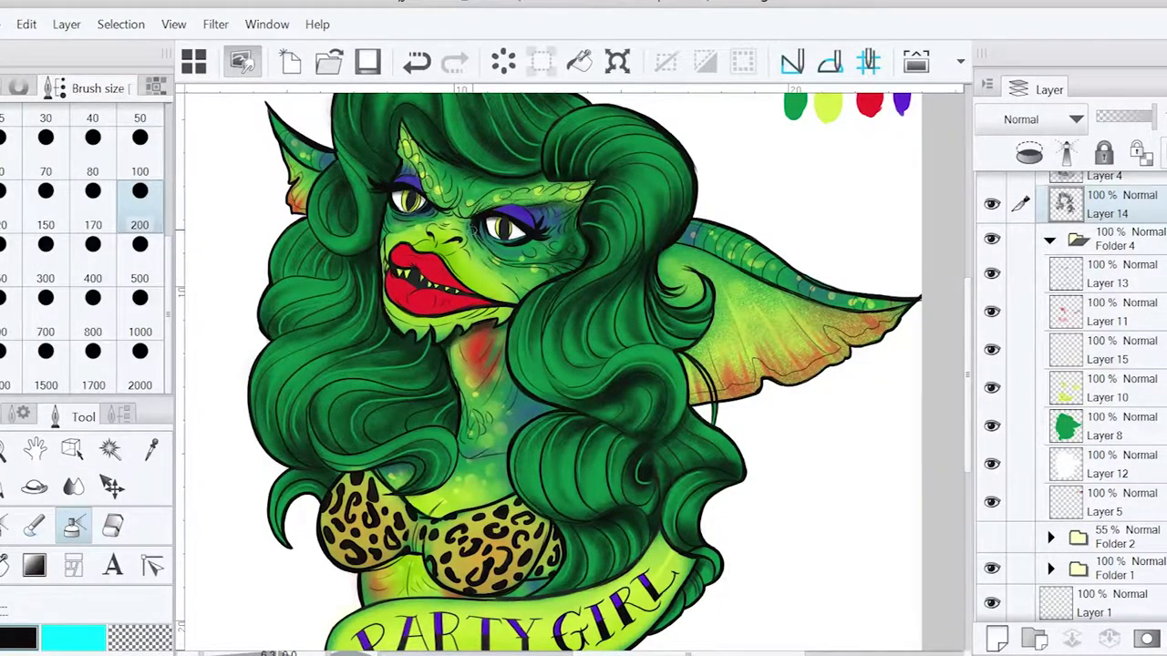
{"action": "key", "text": "e"}
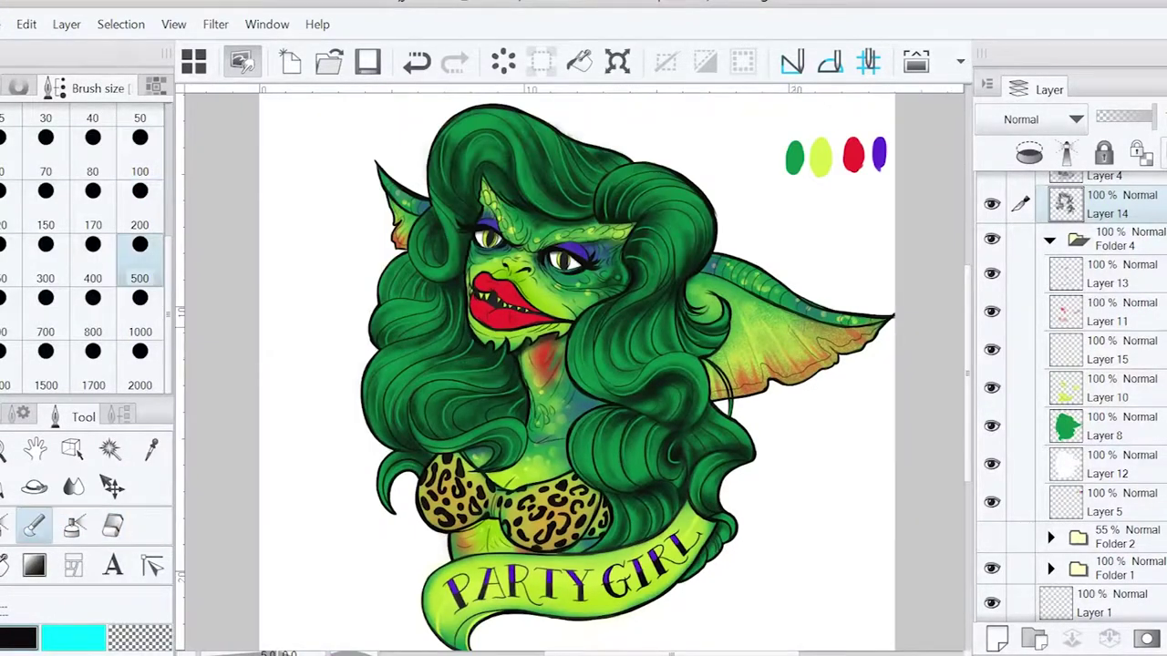
{"action": "key", "text": "p"}
{"action": "key", "text": "ctrl+z"}
{"action": "key", "text": "j"}
{"action": "left_click_drag", "start_coordinate": [670, 260], "coordinate": [729, 250]}
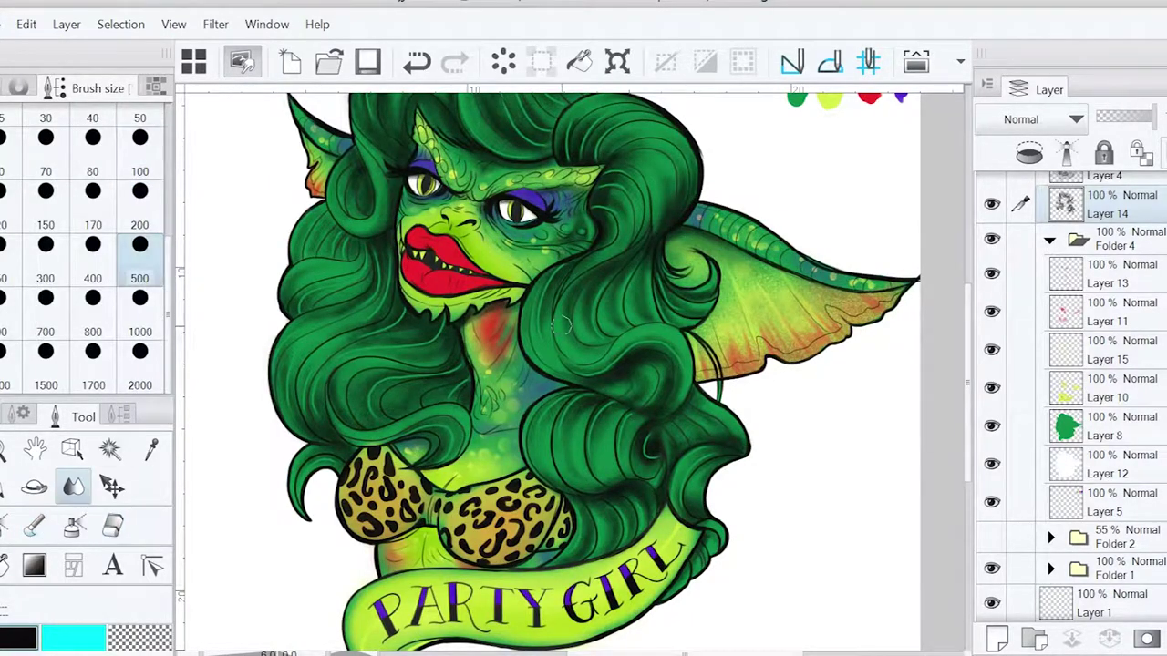
{"action": "key", "text": "ctrl+0"}
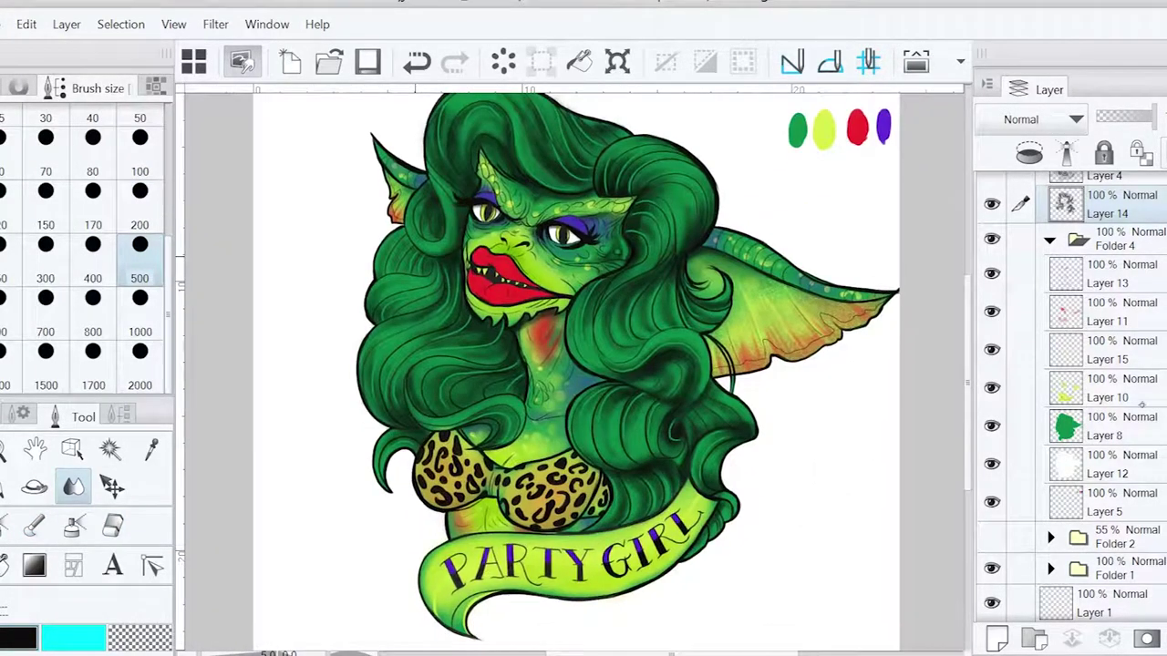
Paint white highlights on the lips and pupils at size 200 on a new layer above Layer 4 in Folder 3
{"action": "left_click", "coordinate": [1108, 351]}
{"action": "key", "text": "b"}
{"action": "scroll", "coordinate": [584, 365], "scroll_direction": "up", "scroll_amount": 5}
{"action": "key", "text": "j"}
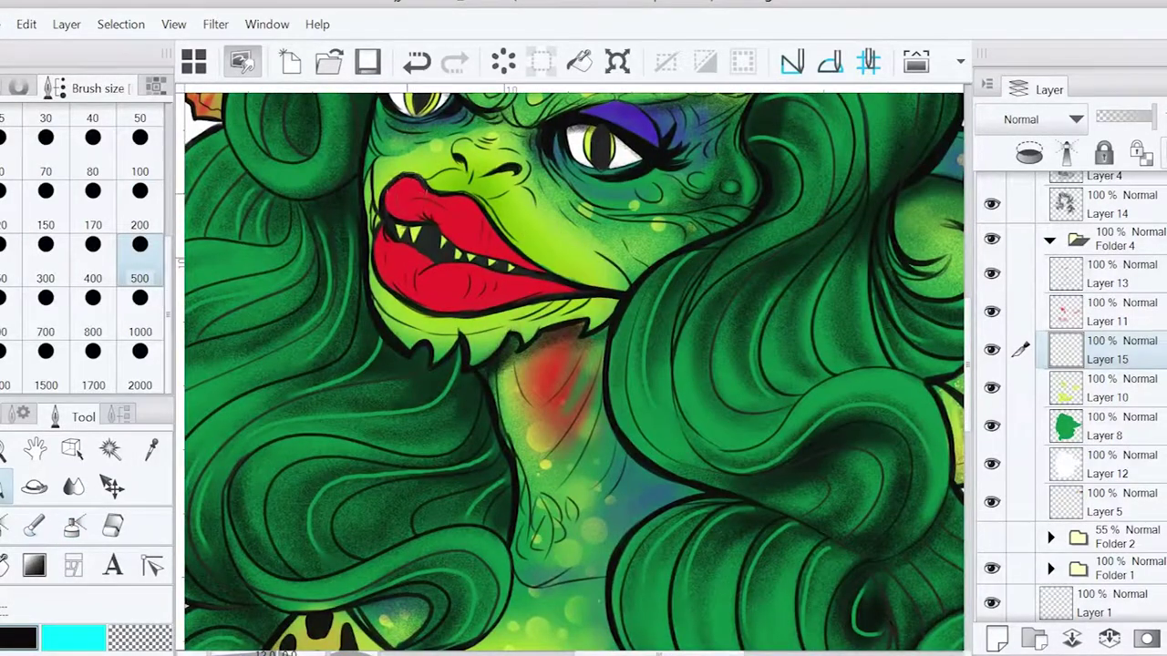
{"action": "key", "text": "ctrl+shift+n"}
{"action": "key", "text": "x"}
{"action": "left_click_drag", "start_coordinate": [409, 191], "coordinate": [469, 234]}
{"action": "left_click_drag", "start_coordinate": [471, 283], "coordinate": [499, 307]}
{"action": "scroll", "coordinate": [594, 279], "scroll_direction": "up", "scroll_amount": 3}
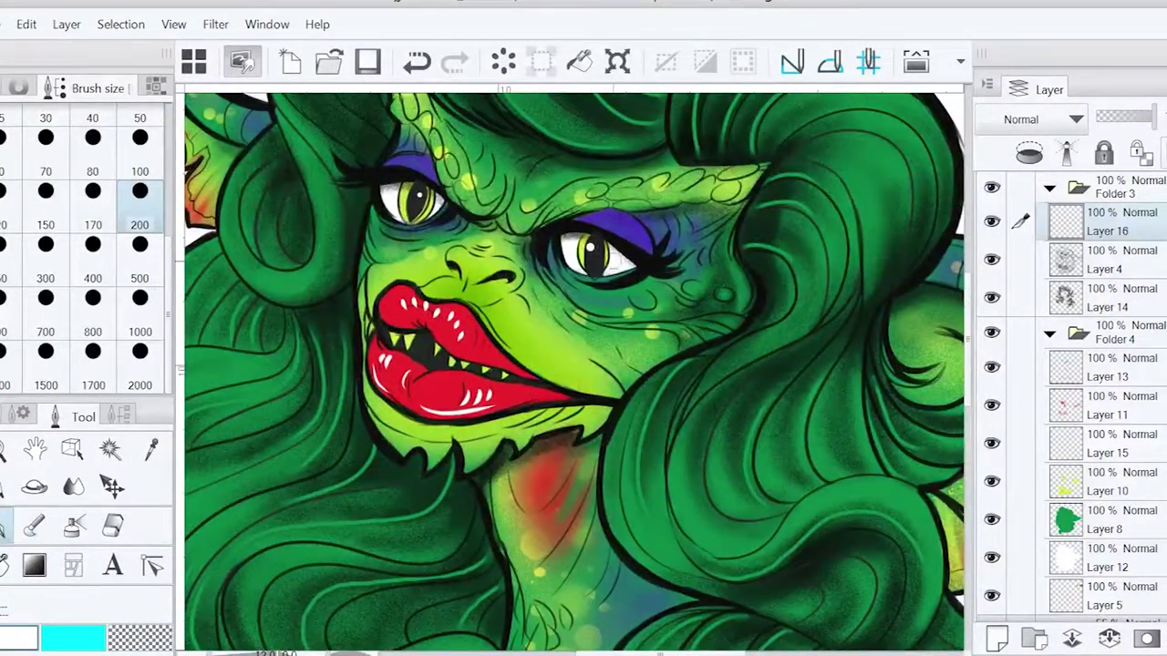
Draw fine white eyelash highlights around both eyes on Layer 16 at brush size 50
{"action": "key", "text": "bracketleft"}
{"action": "key", "text": "bracketleft"}
{"action": "key", "text": "bracketleft"}
{"action": "key", "text": "bracketleft"}
{"action": "key", "text": "bracketleft"}
{"action": "key", "text": "bracketleft"}
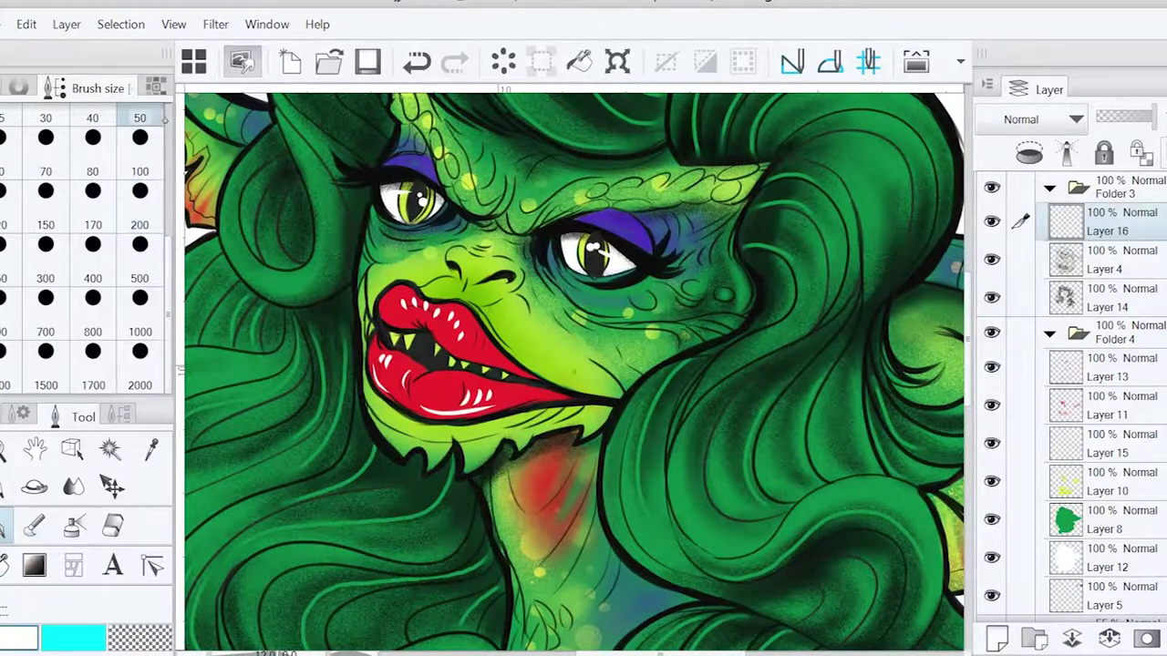
{"action": "left_click_drag", "start_coordinate": [342, 161], "coordinate": [369, 178]}
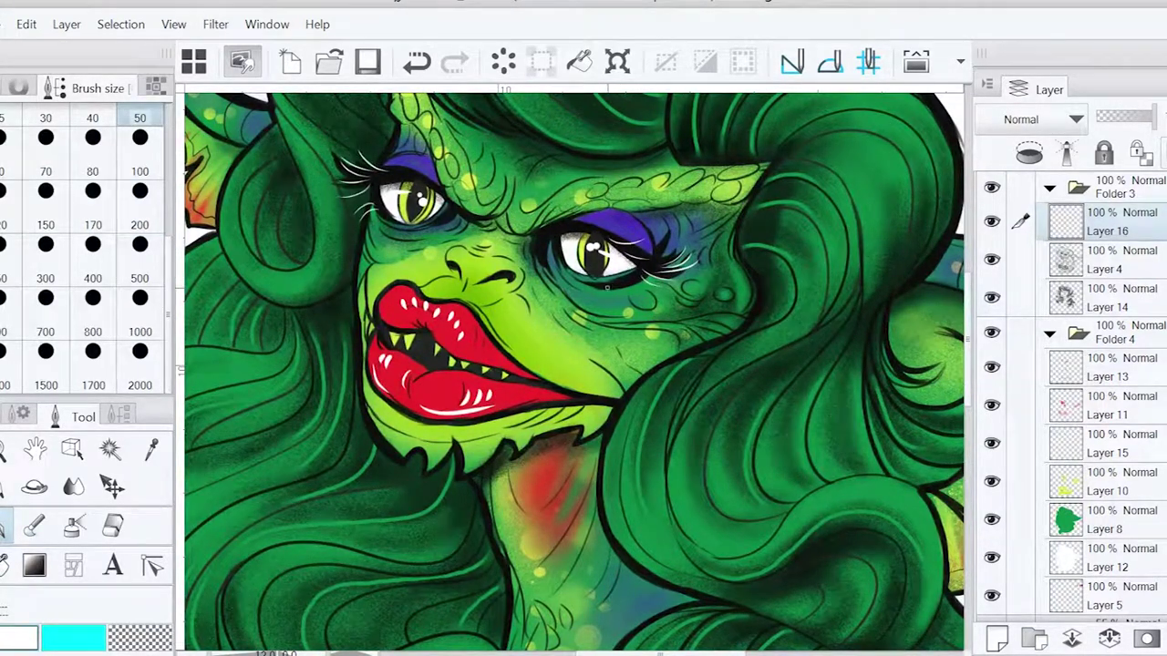
Add white highlights to the nose, brow scales, chin spikes and neck edge on Layer 16 at brush size 200
{"action": "key", "text": "bracketright"}
{"action": "key", "text": "bracketright"}
{"action": "key", "text": "bracketright"}
{"action": "key", "text": "bracketright"}
{"action": "key", "text": "bracketright"}
{"action": "key", "text": "bracketright"}
{"action": "left_click_drag", "start_coordinate": [571, 309], "coordinate": [563, 350]}
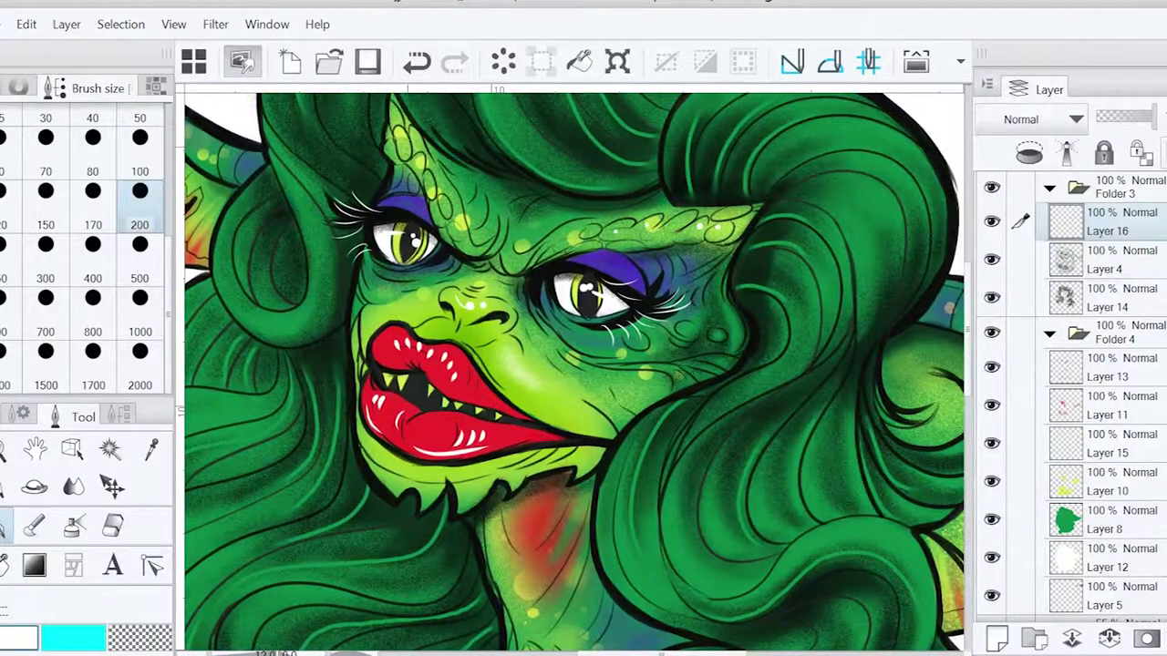
{"action": "scroll", "coordinate": [545, 281], "scroll_direction": "down", "scroll_amount": 2}
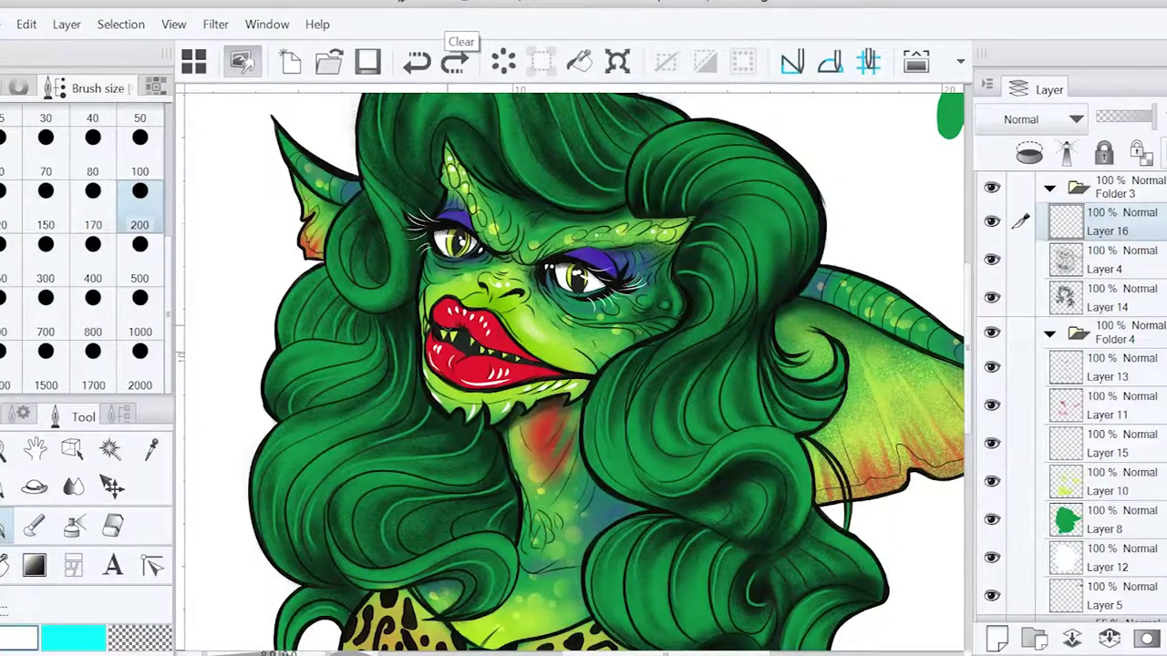
{"action": "left_click_drag", "start_coordinate": [430, 138], "coordinate": [401, 93]}
{"action": "scroll", "coordinate": [511, 438], "scroll_direction": "down", "scroll_amount": 3}
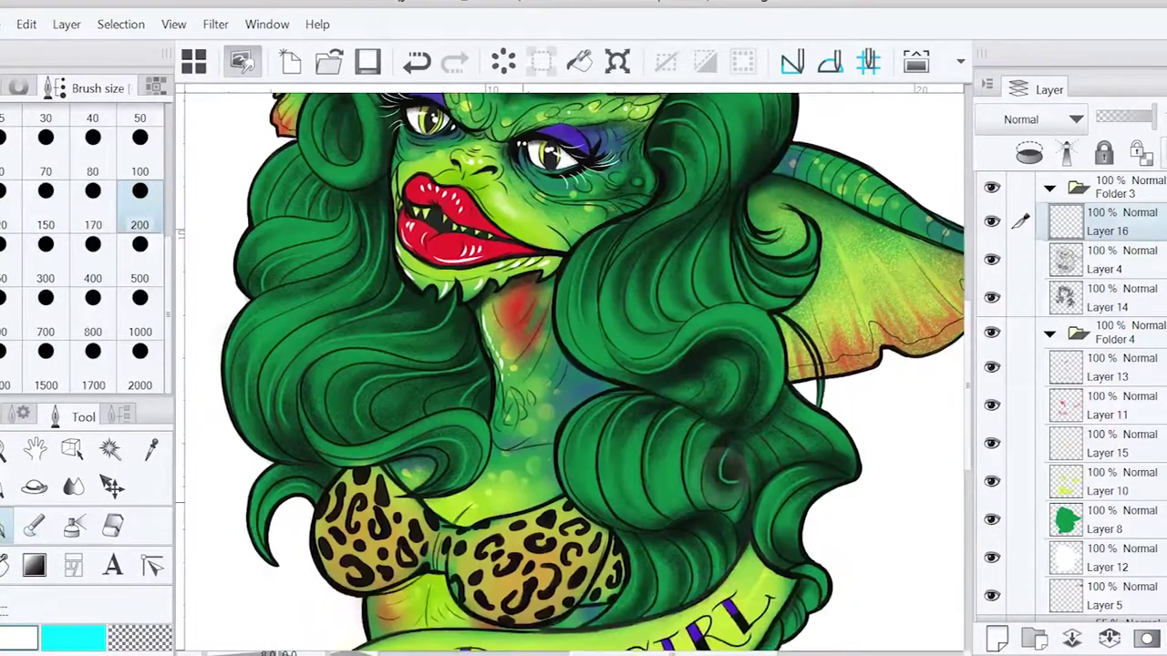
Paint yellow-green highlights along the hair curls on Layer 15 at brush size 200
{"action": "key", "text": "p"}
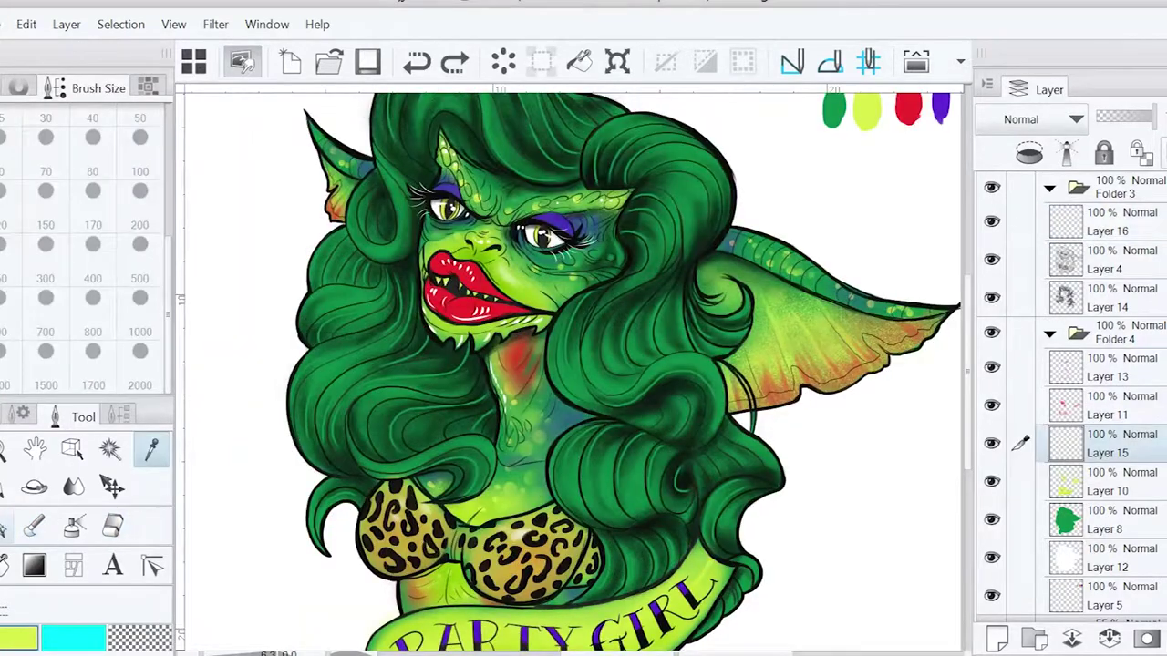
{"action": "left_click_drag", "start_coordinate": [682, 367], "coordinate": [713, 372]}
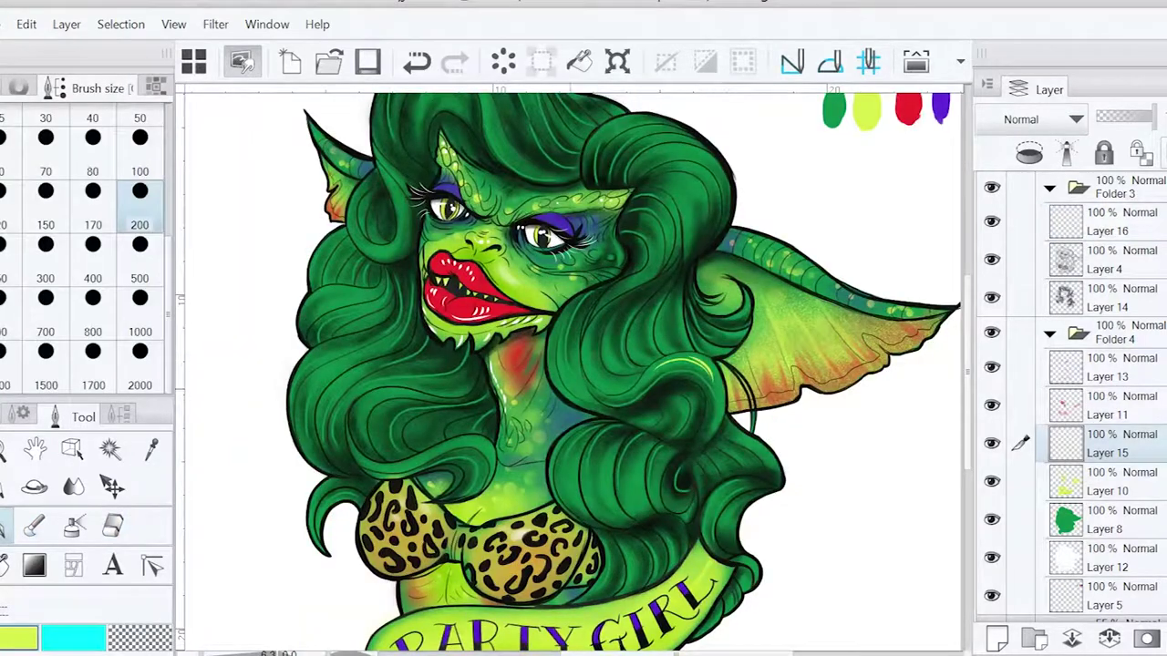
{"action": "left_click_drag", "start_coordinate": [616, 452], "coordinate": [603, 490]}
{"action": "left_click_drag", "start_coordinate": [581, 452], "coordinate": [571, 496]}
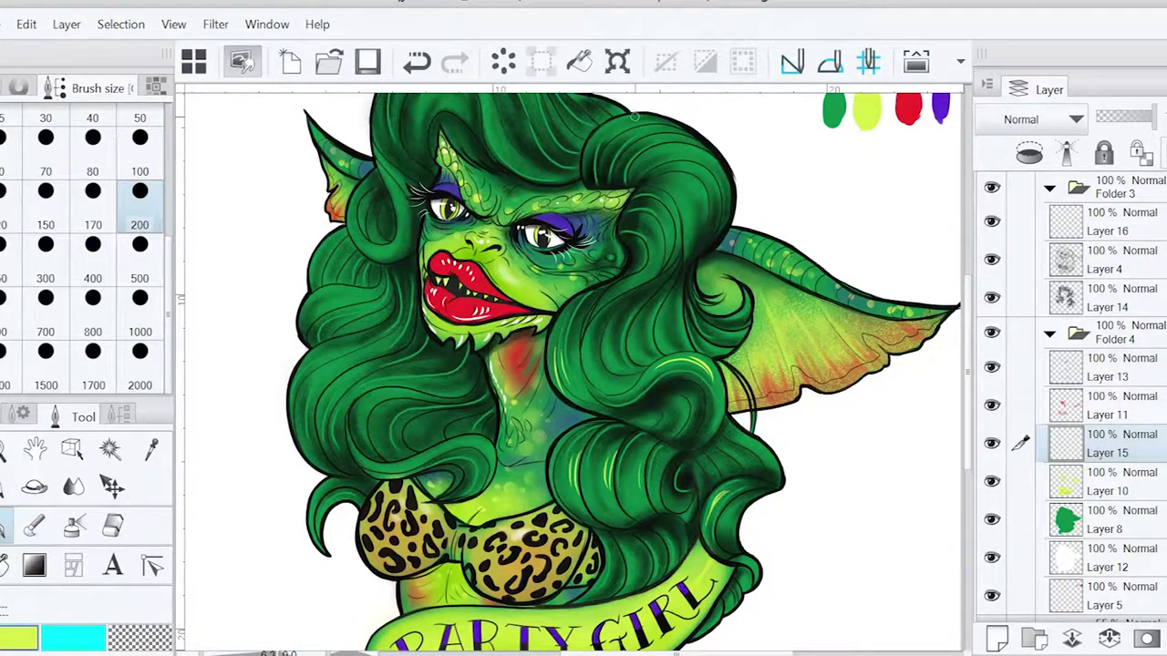
{"action": "left_click_drag", "start_coordinate": [685, 197], "coordinate": [680, 228]}
{"action": "left_click_drag", "start_coordinate": [357, 374], "coordinate": [332, 399]}
{"action": "scroll", "coordinate": [574, 364], "scroll_direction": "up", "scroll_amount": 2}
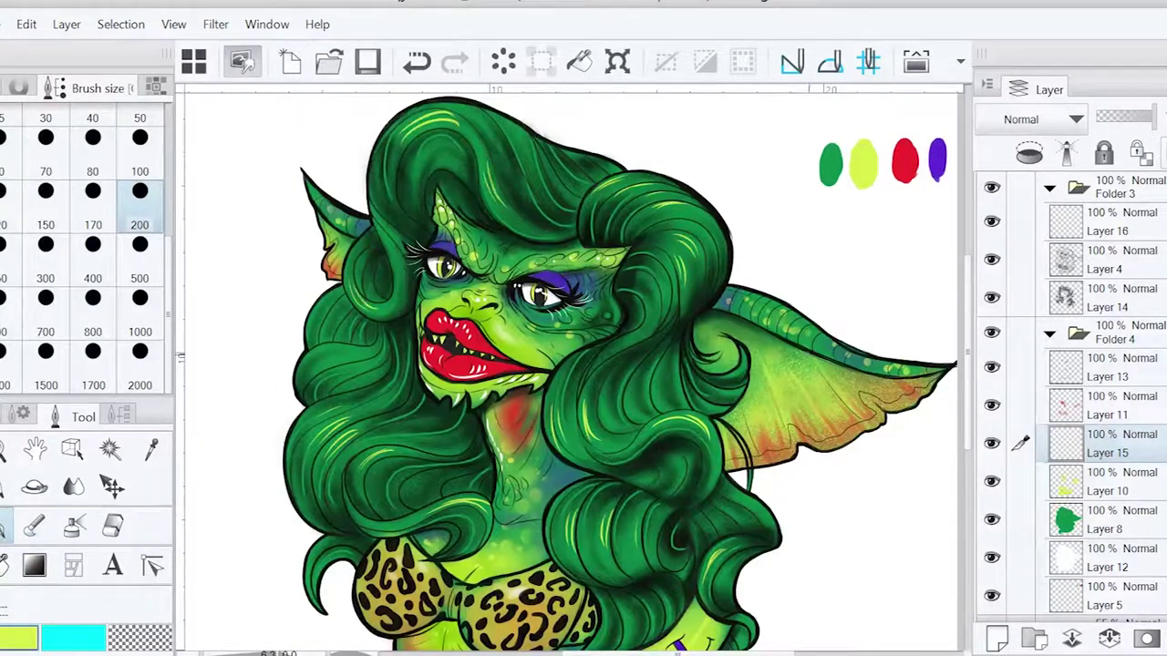
Blend the yellow-green hair highlights on Layer 15 at size 500, adding more highlights to the lower curls at size 200
{"action": "key", "text": "j"}
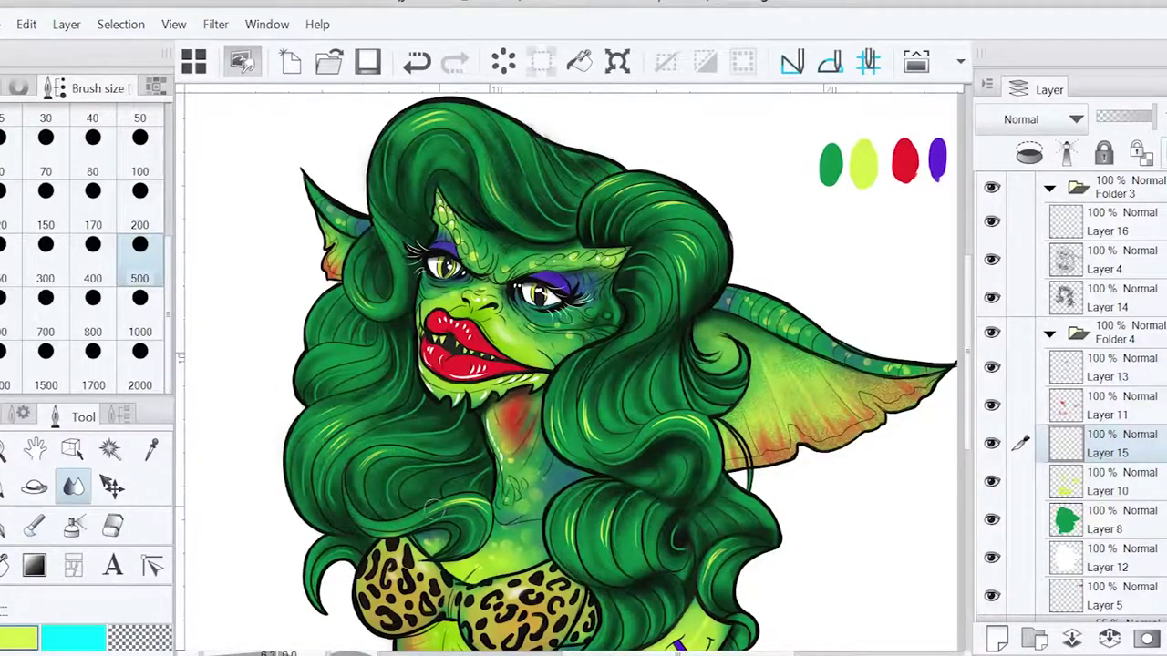
{"action": "left_click_drag", "start_coordinate": [602, 442], "coordinate": [585, 410]}
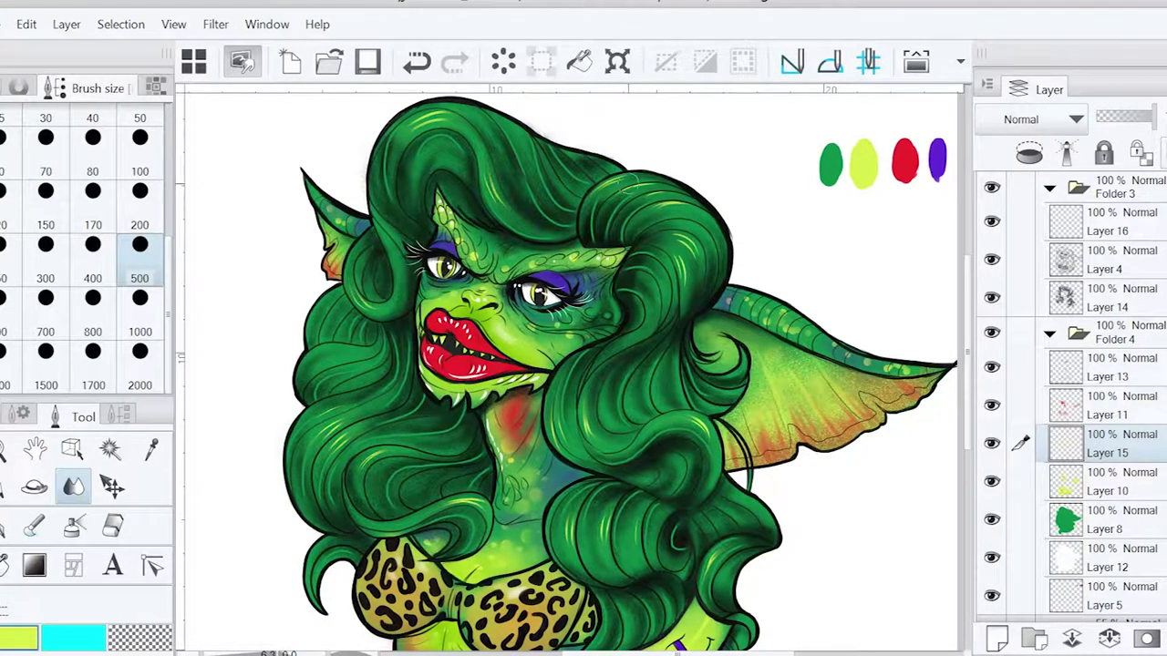
{"action": "scroll", "coordinate": [573, 365], "scroll_direction": "down", "scroll_amount": 3}
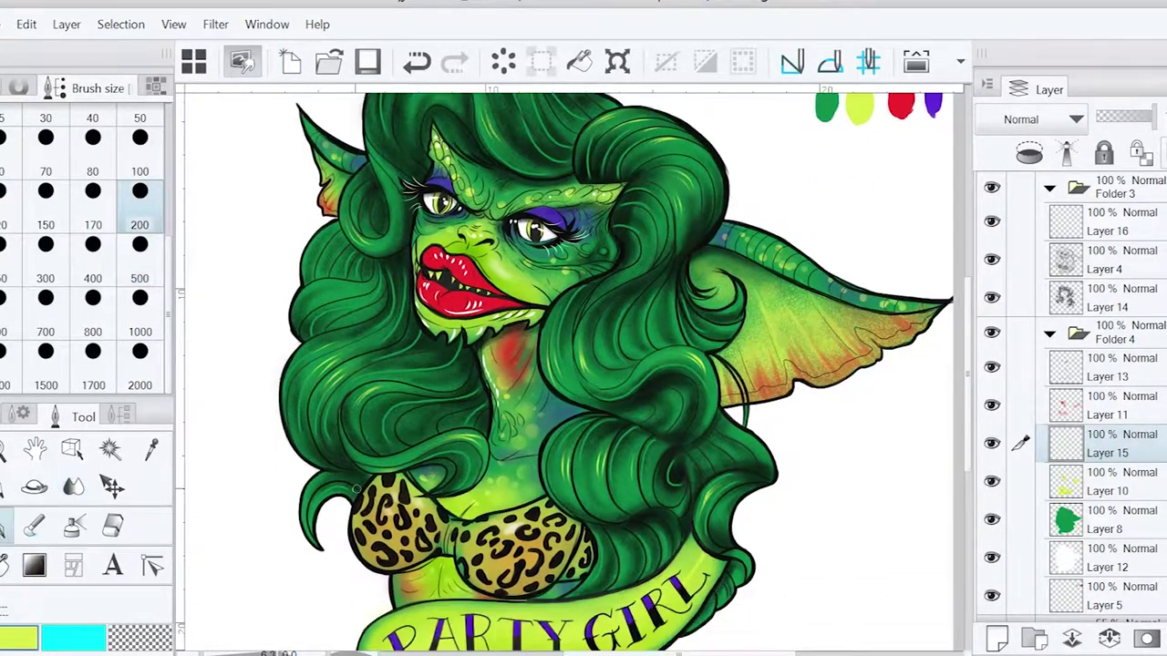
{"action": "key", "text": "b"}
{"action": "key", "text": "j"}
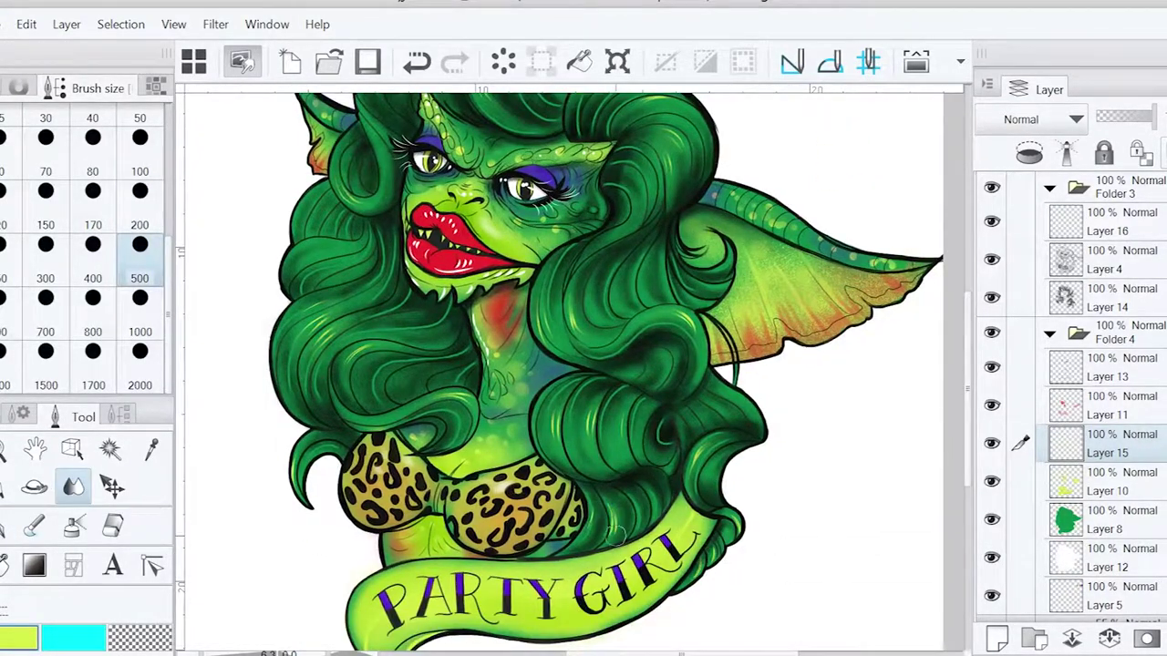
{"action": "scroll", "coordinate": [573, 365], "scroll_direction": "down", "scroll_amount": 2}
{"action": "scroll", "coordinate": [572, 365], "scroll_direction": "up", "scroll_amount": 3}
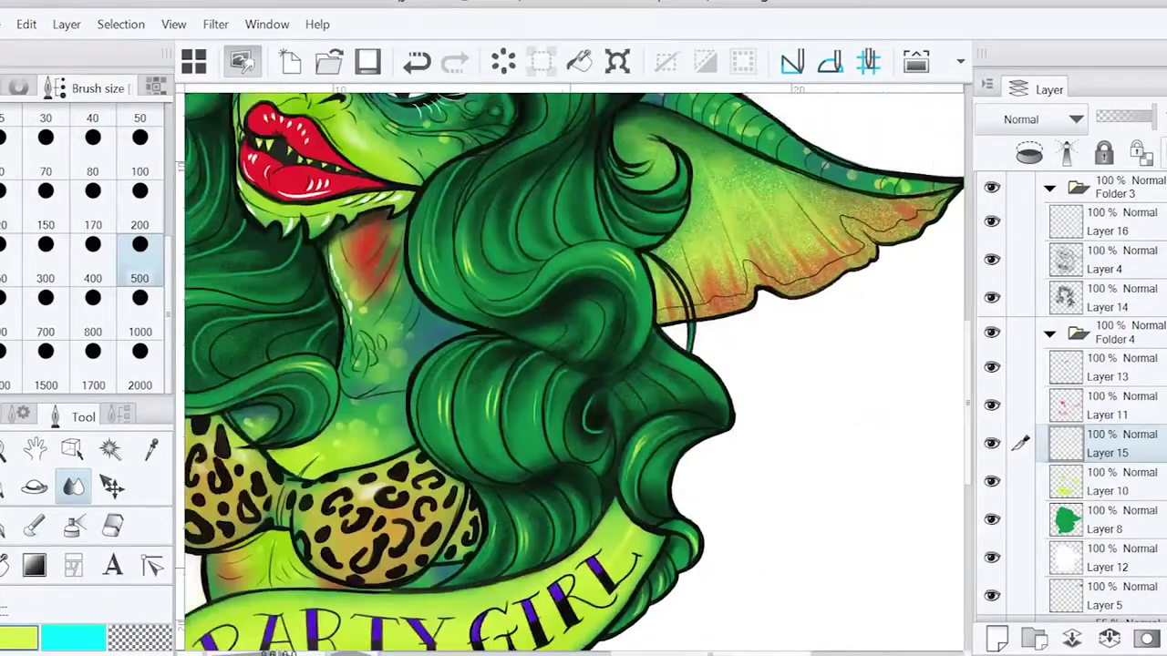
Touch up the area around the purple eyelids on Layer 15 and Layer 13, using the eraser at size 100
{"action": "key", "text": "b"}
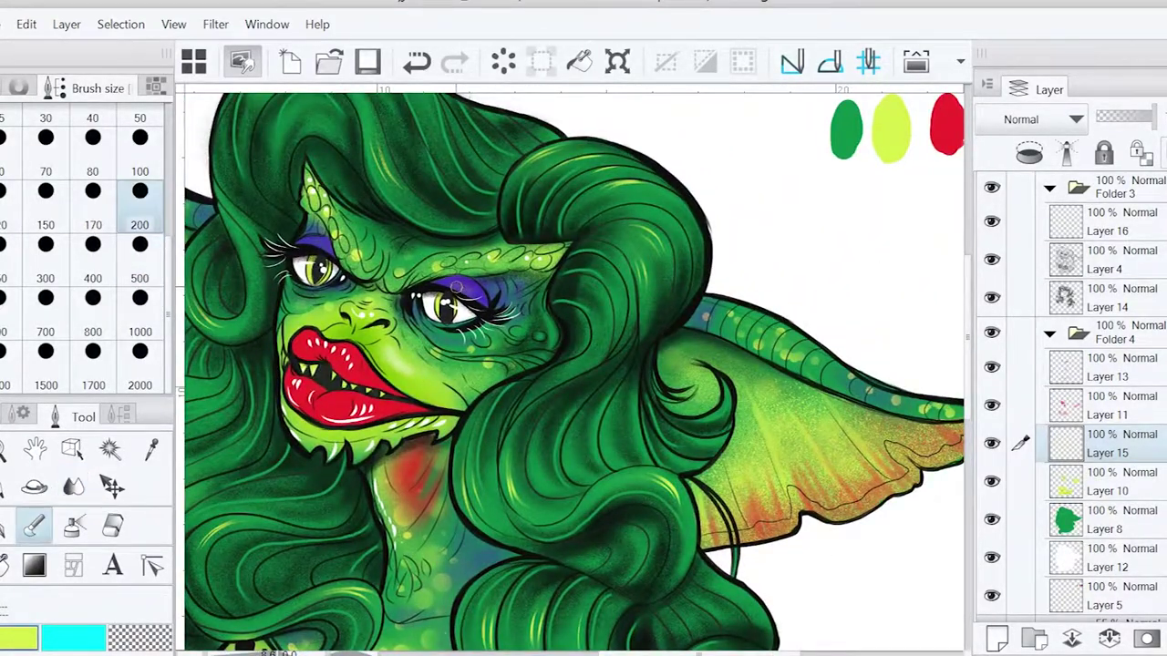
{"action": "key", "text": "j"}
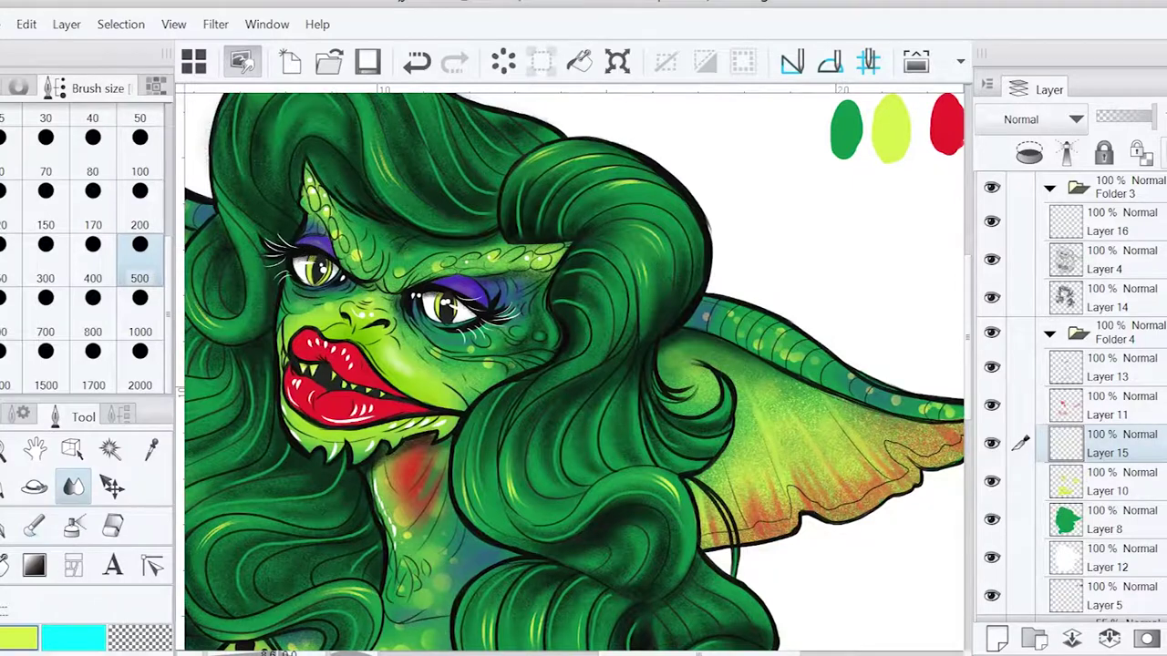
{"action": "scroll", "coordinate": [315, 247], "scroll_direction": "up", "scroll_amount": 1}
{"action": "key", "text": "b"}
{"action": "key", "text": "e"}
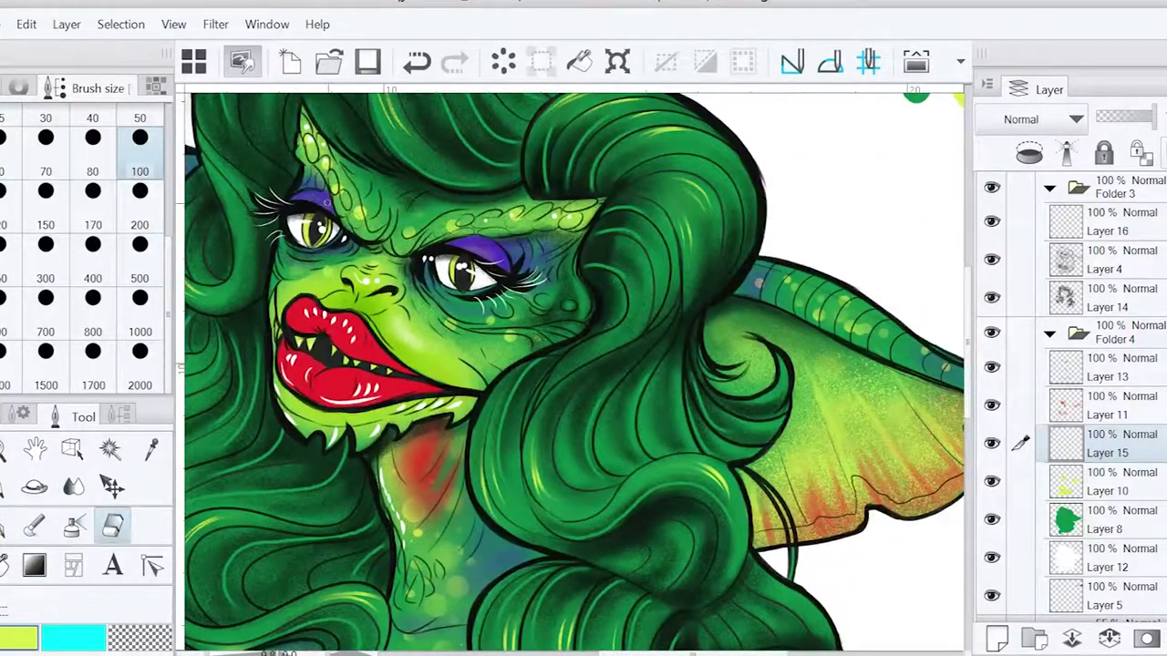
{"action": "left_click", "coordinate": [1107, 367]}
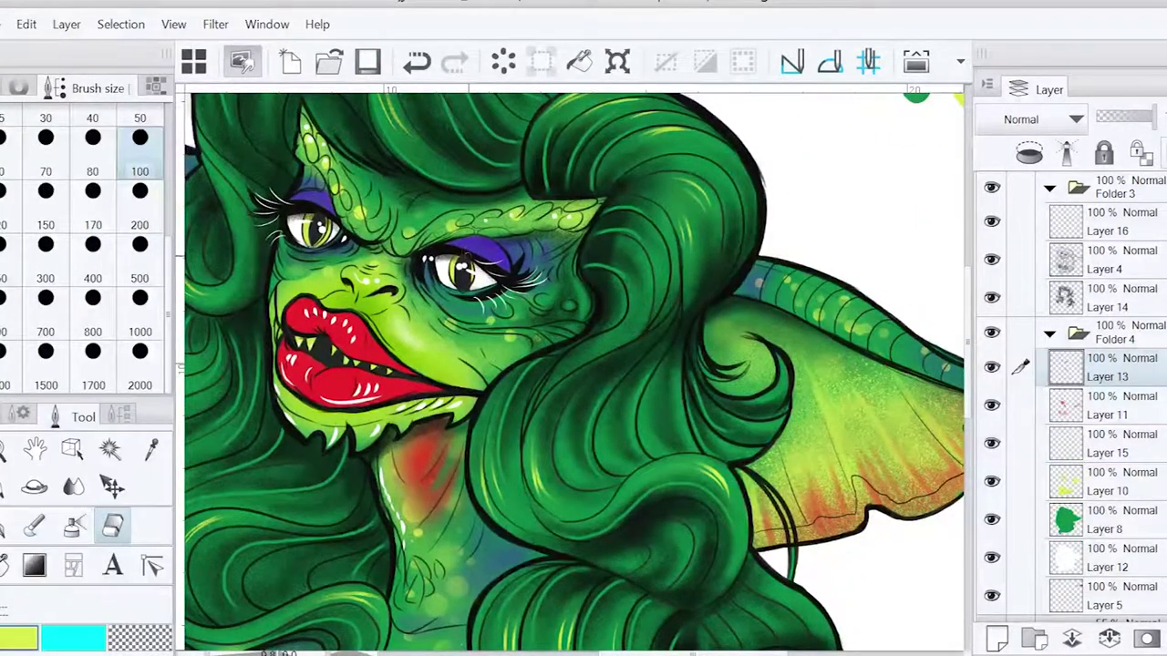
Airbrush purple shading onto the neck beside the hair on Layer 13 at size 200
{"action": "scroll", "coordinate": [325, 208], "scroll_direction": "down", "scroll_amount": 2}
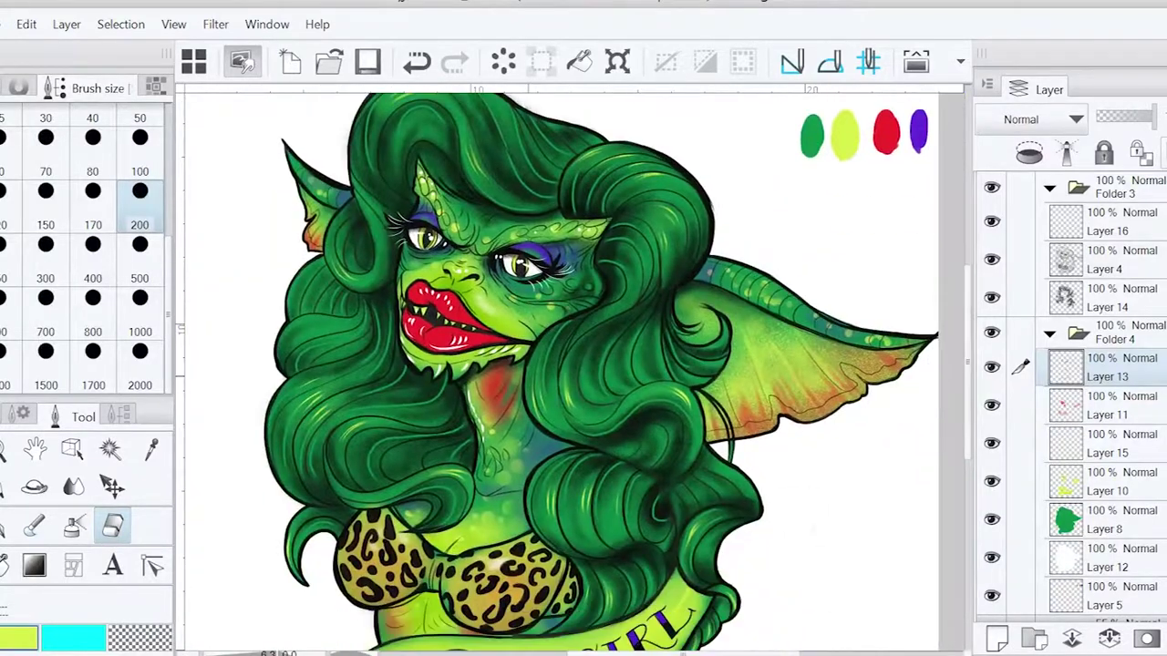
{"action": "key", "text": "b"}
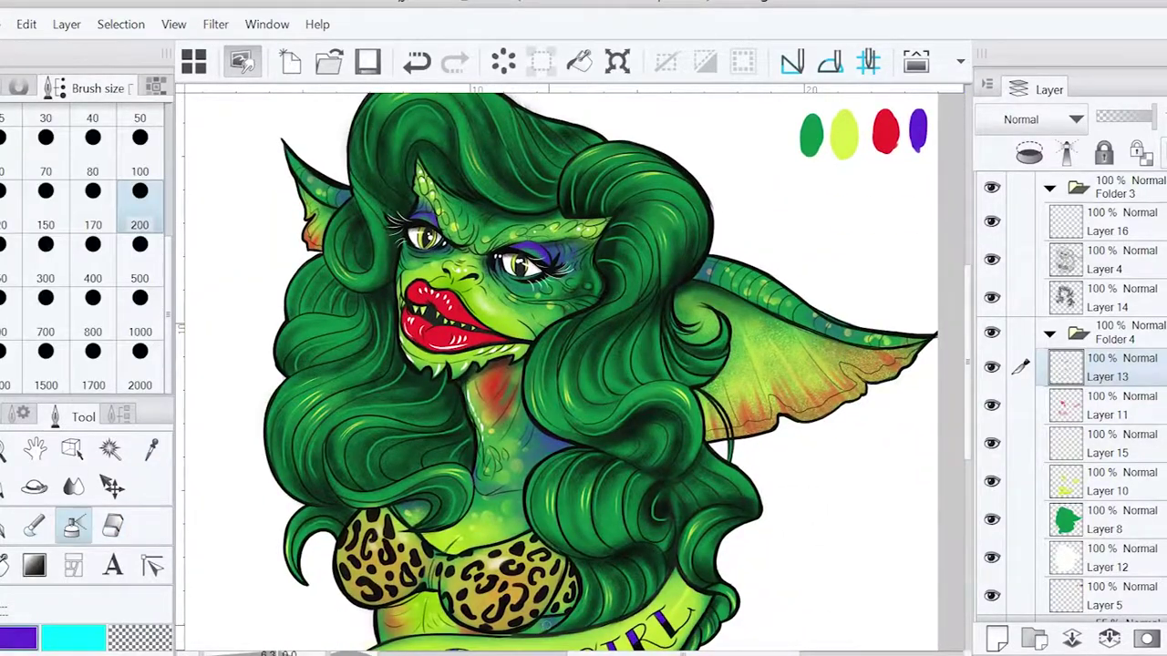
{"action": "scroll", "coordinate": [544, 347], "scroll_direction": "up", "scroll_amount": 2}
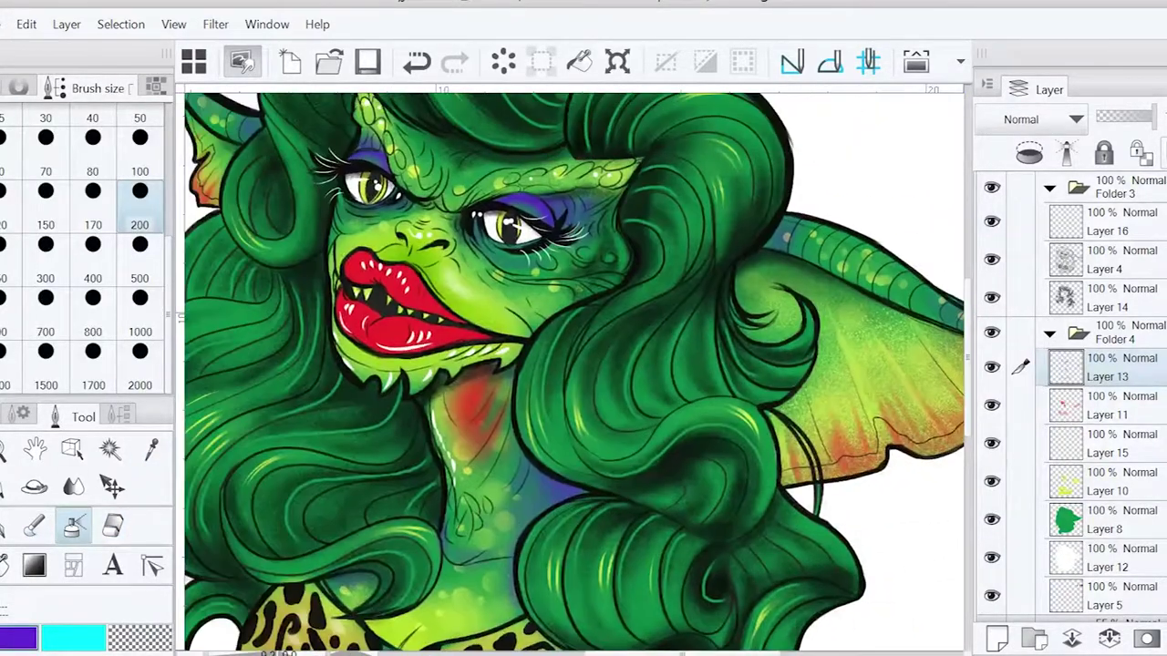
Blend the white highlights along the jaw on Layer 16 at size 500, undoing an unwanted stroke
{"action": "left_click", "coordinate": [1107, 223]}
{"action": "key", "text": "j"}
{"action": "key", "text": "ctrl+z"}
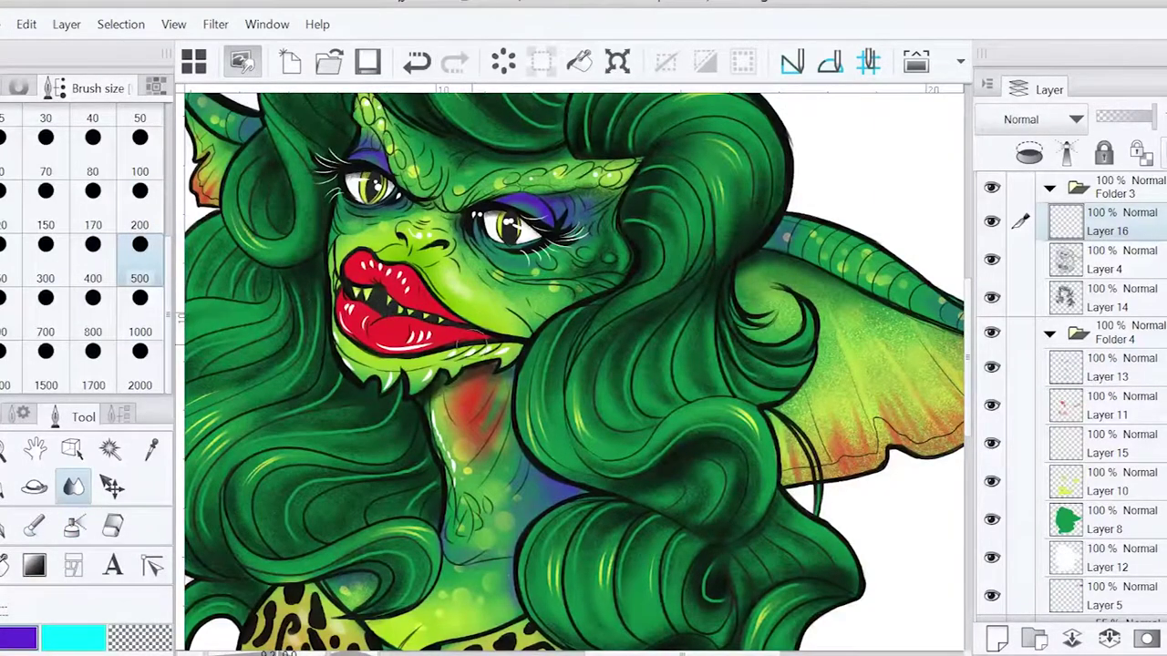
Review the illustration, examining the face details up close and the whole composition at full view
{"action": "scroll", "coordinate": [574, 365], "scroll_direction": "down", "scroll_amount": 4}
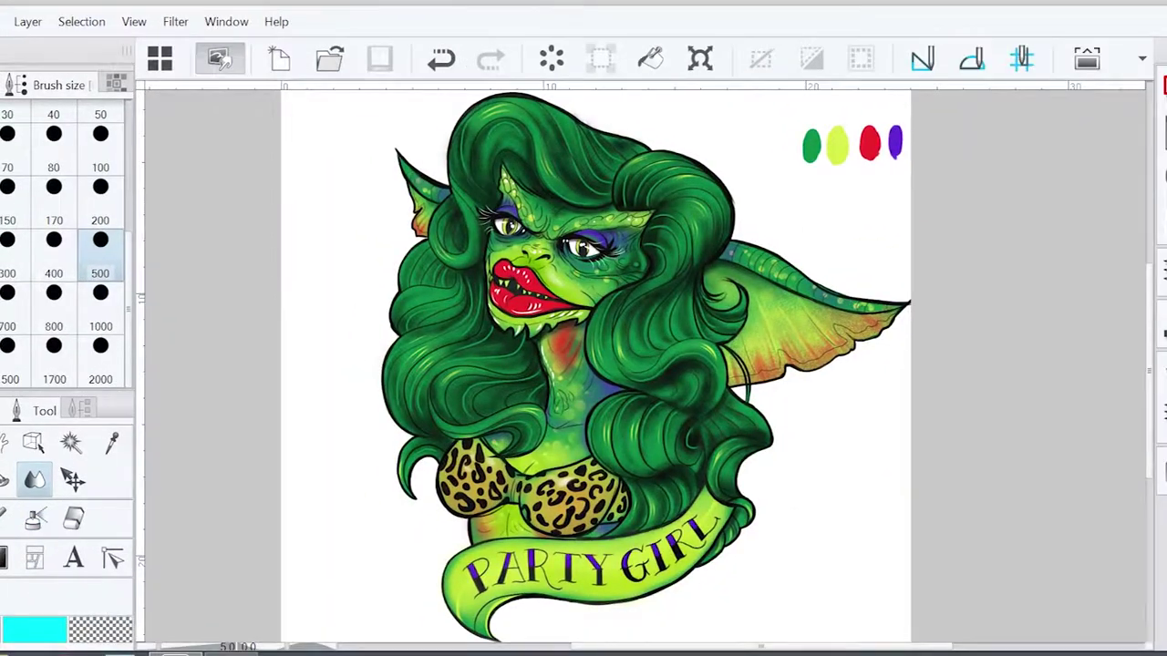
{"action": "scroll", "coordinate": [616, 451], "scroll_direction": "up", "scroll_amount": 5}
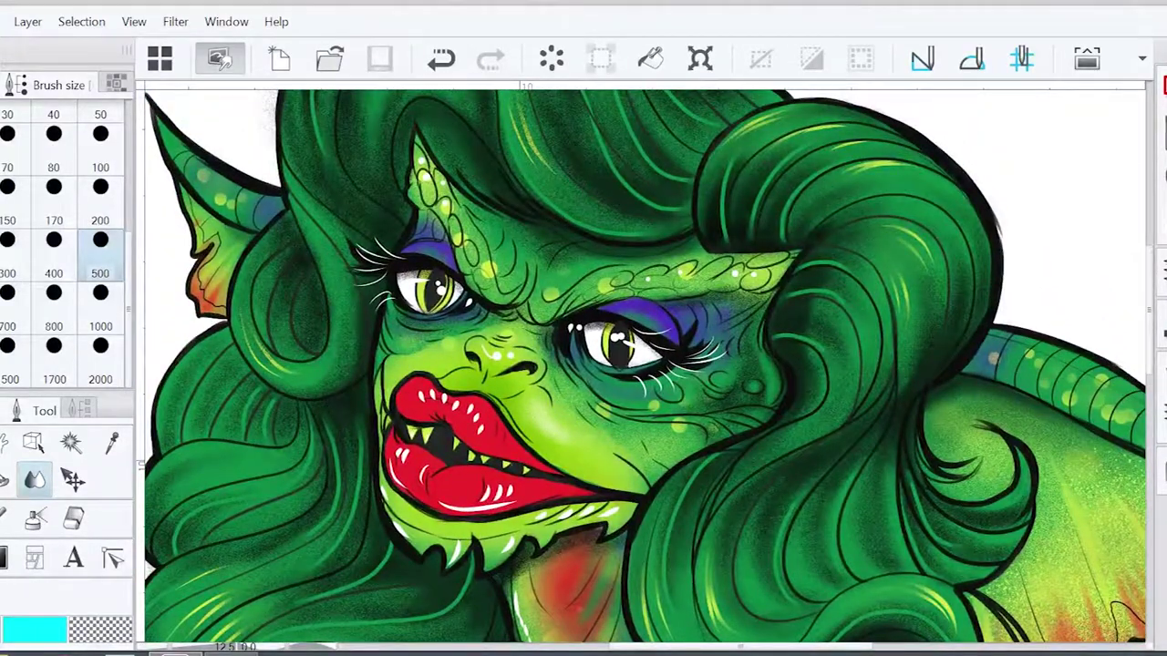
{"action": "scroll", "coordinate": [645, 365], "scroll_direction": "down", "scroll_amount": 2}
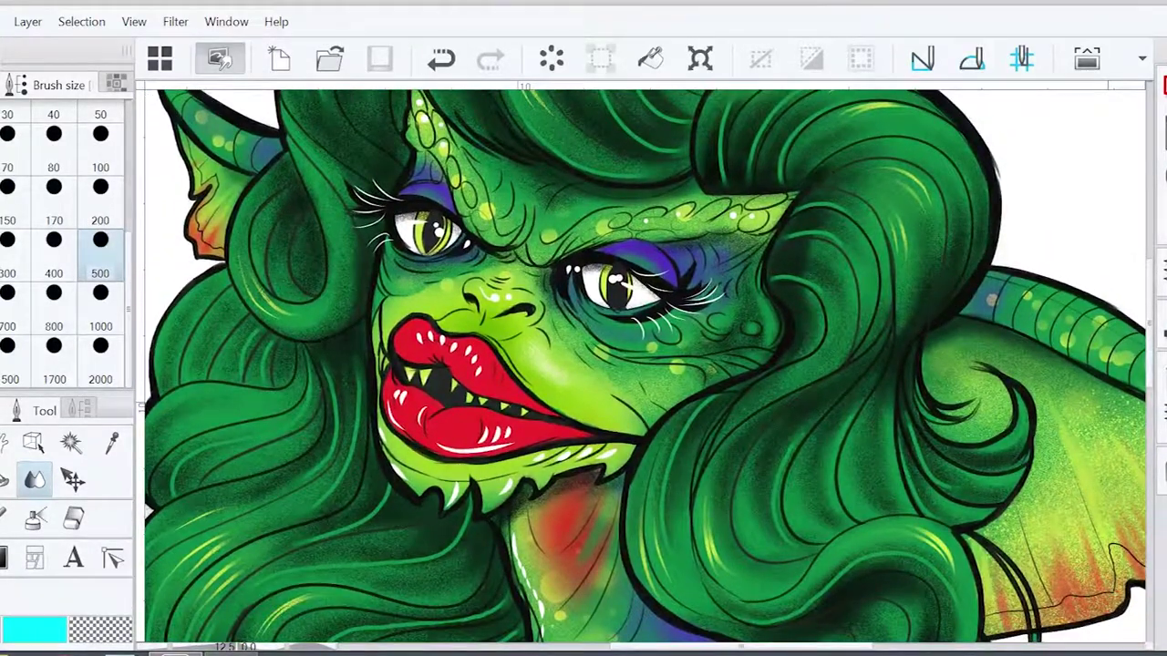
{"action": "left_click_drag", "start_coordinate": [644, 364], "coordinate": [348, 264]}
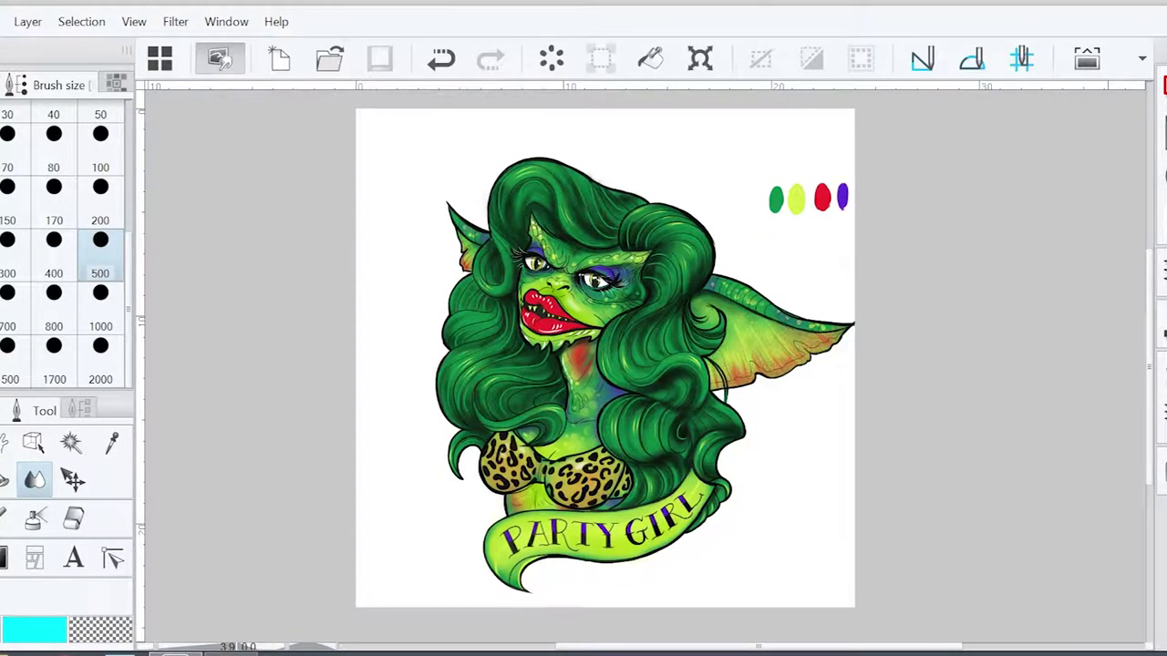
{"action": "key", "text": "ctrl+plus"}
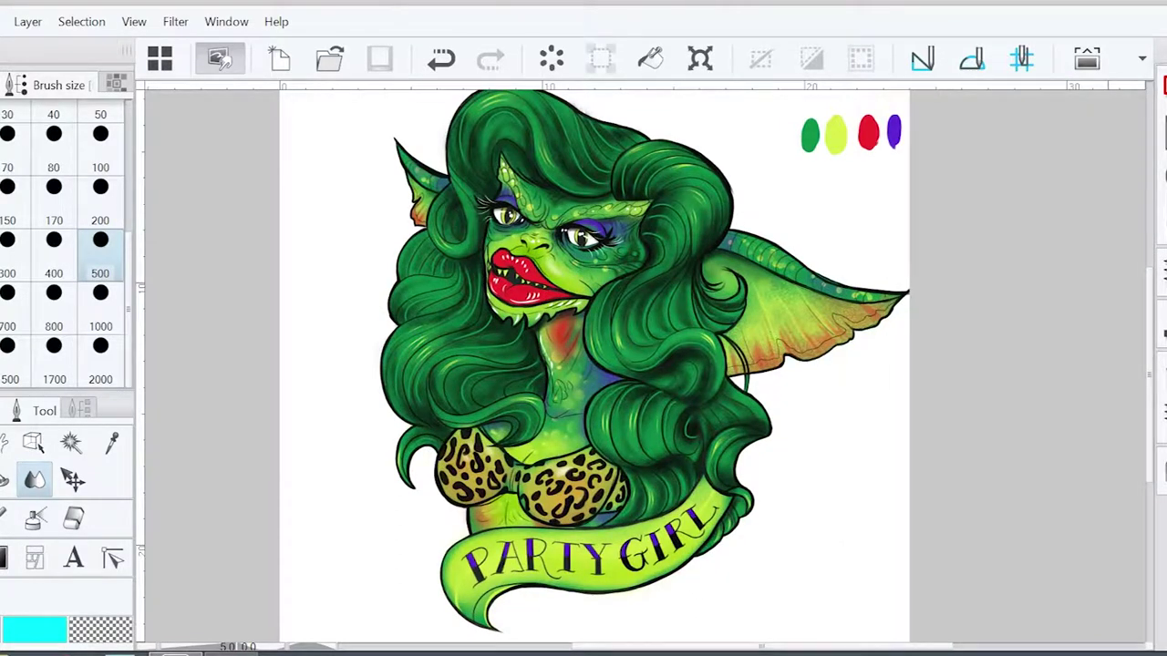